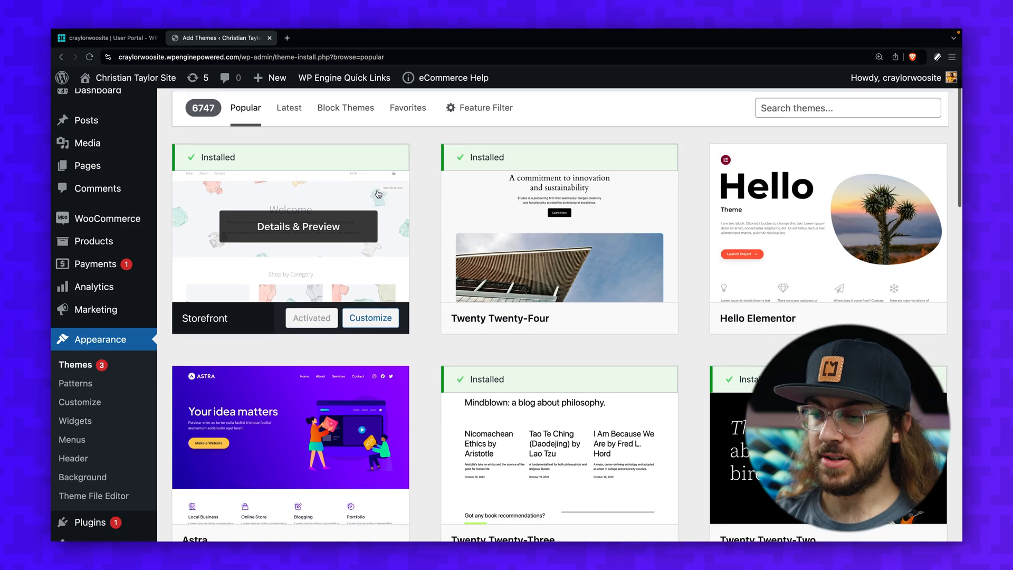
- Look through the popular WordPress themes and the Optimize Woo and Manage less features on the WP Engine page
scroll(378, 194, "down", 5)
scroll(379, 194, "down", 1)
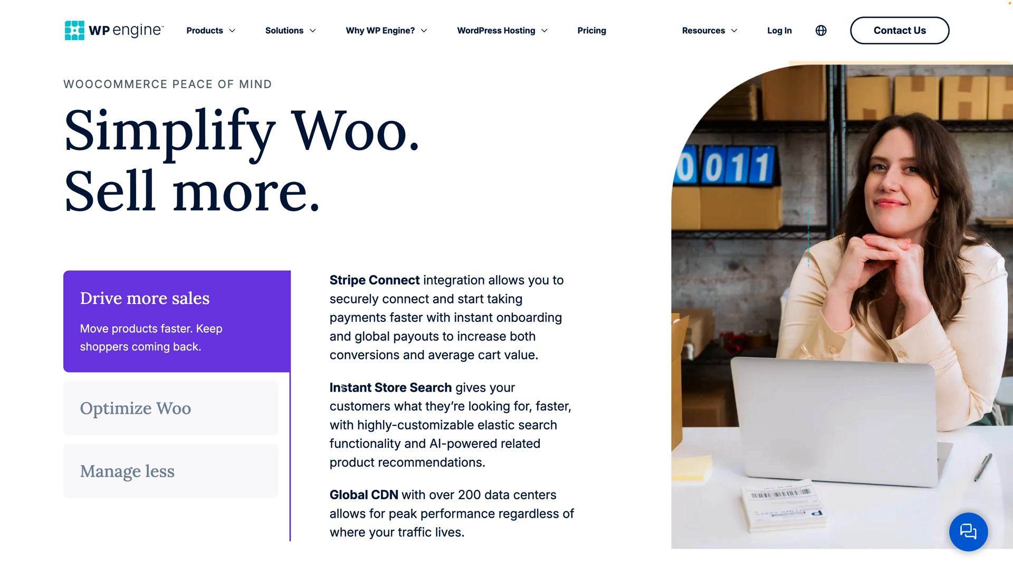
left_click(277, 405)
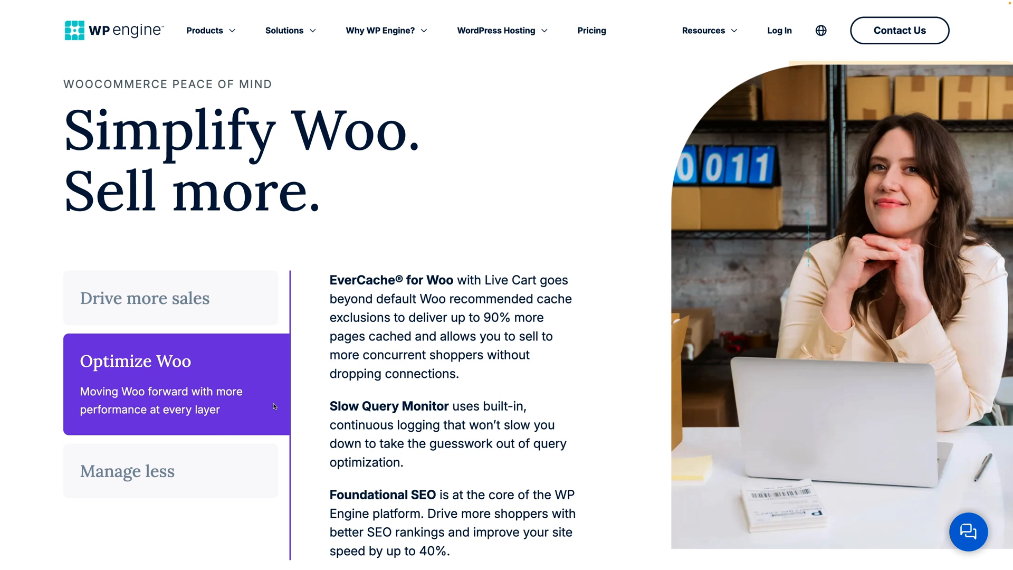
left_click(271, 465)
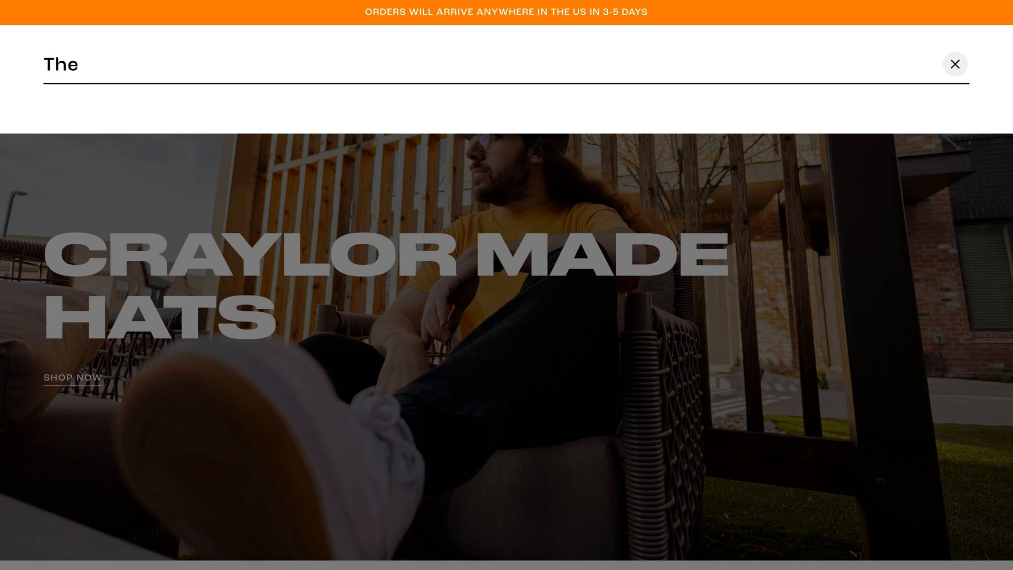
- Search the hat store for "The Wine"
type("Wine")
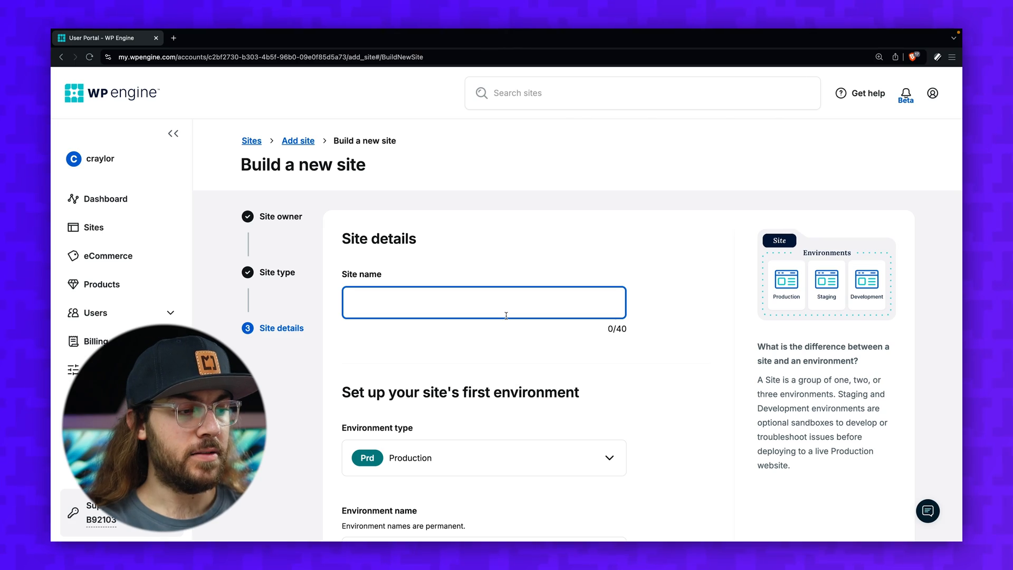
- Enter the new site's name as the owner's first name in possessive form followed by "New WooCommerce Site"
type("Christian's")
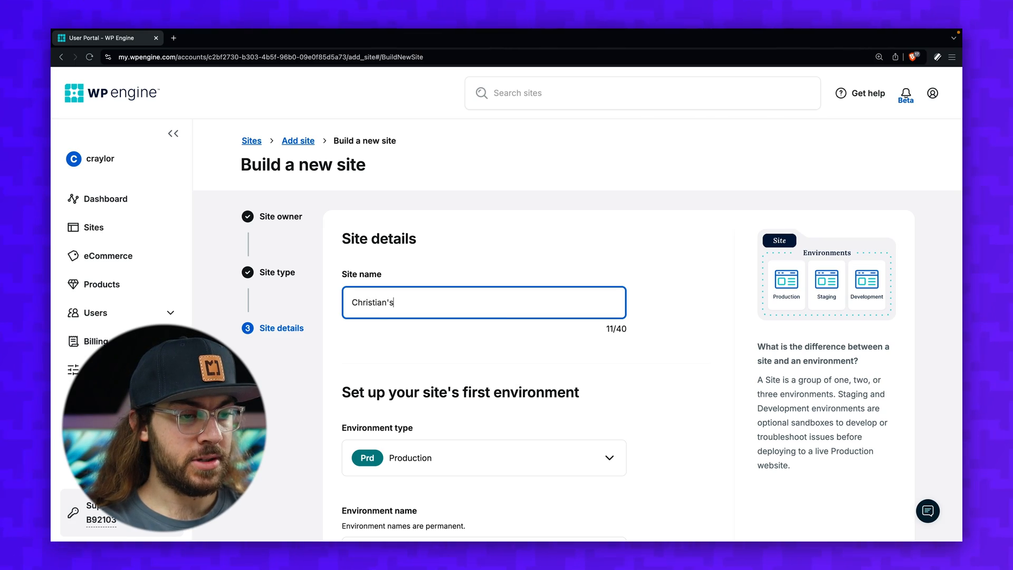
type(" New WooCommerce Site")
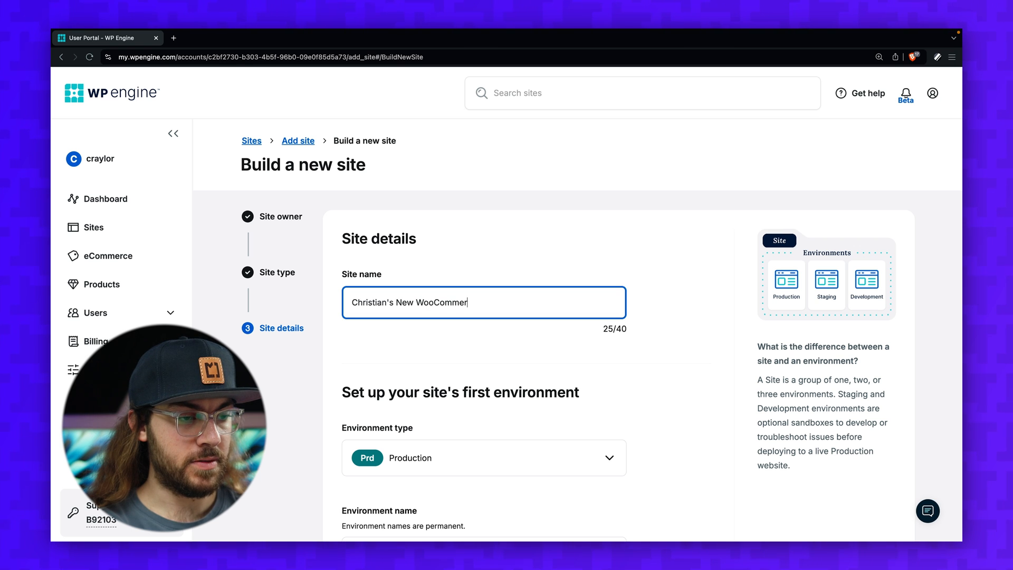
scroll(573, 309, "down", 1)
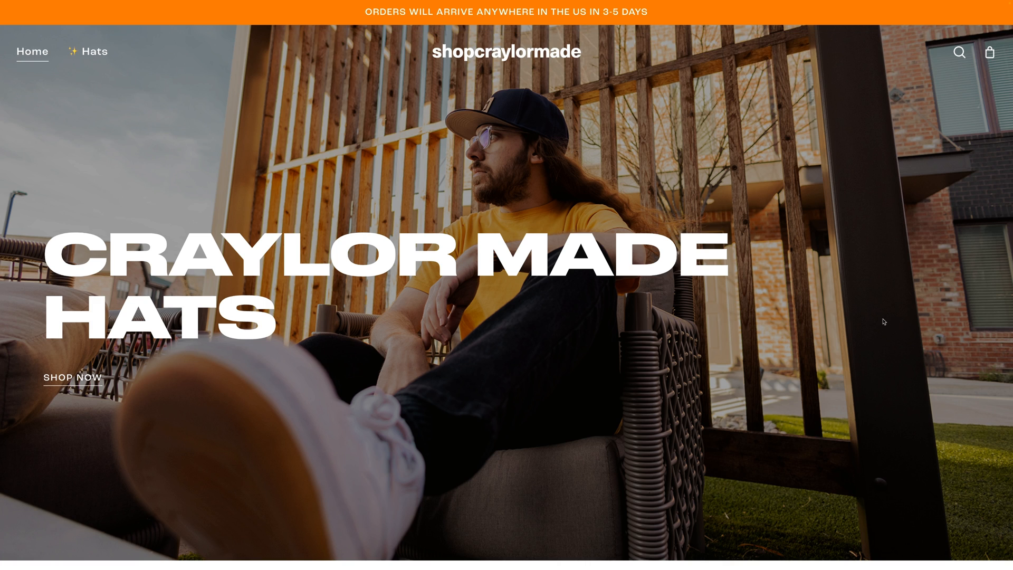
- Look through the hat store's home page down to the Featured collection
scroll(884, 321, "down", 3)
scroll(884, 321, "down", 4)
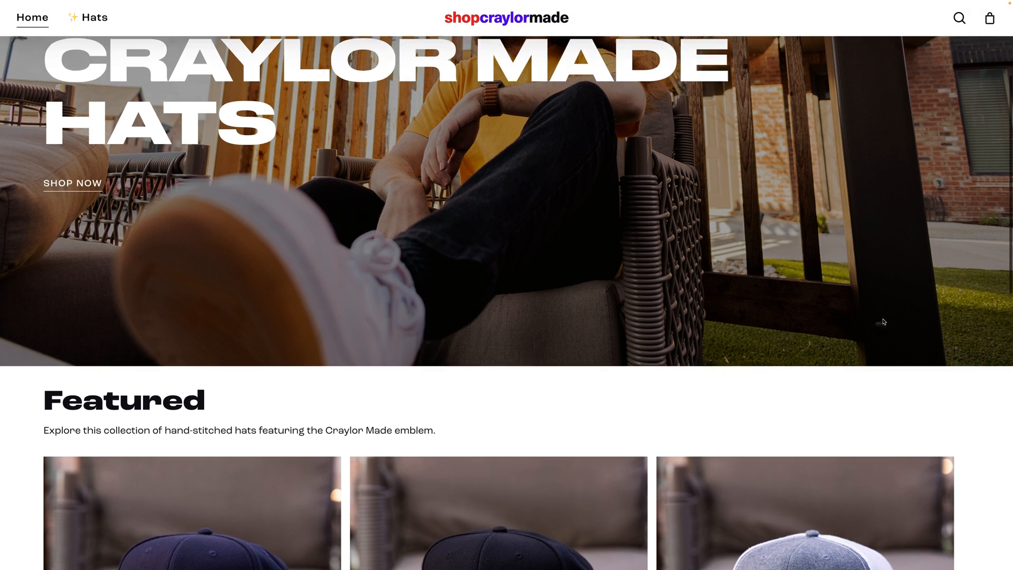
scroll(884, 321, "down", 3)
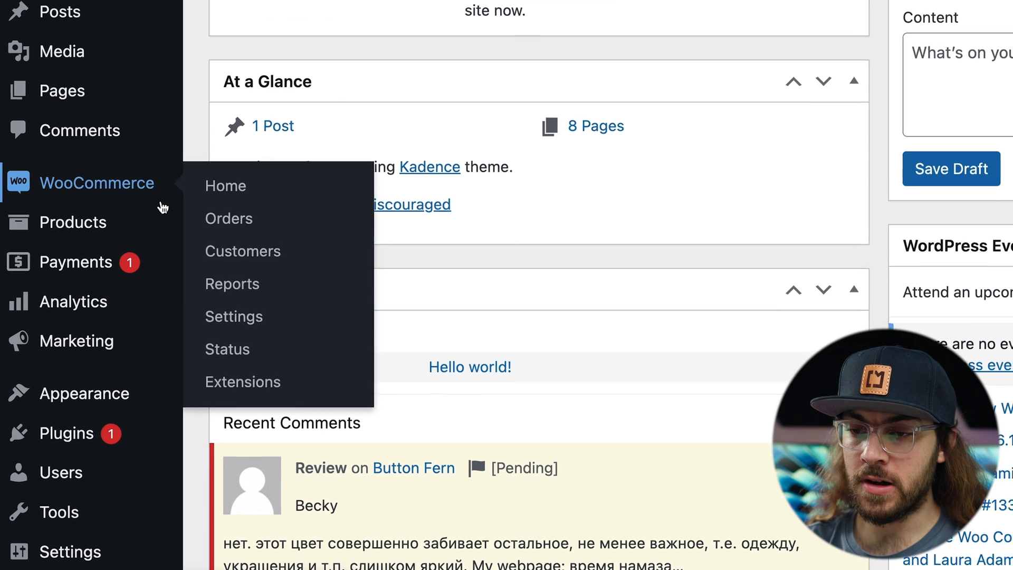
mouse_move(103, 337)
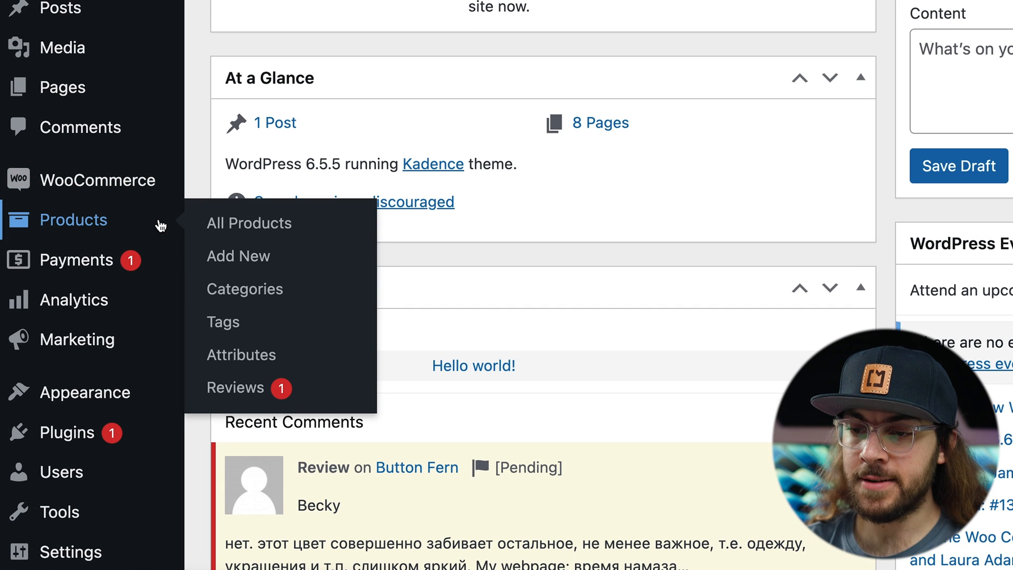
mouse_move(158, 324)
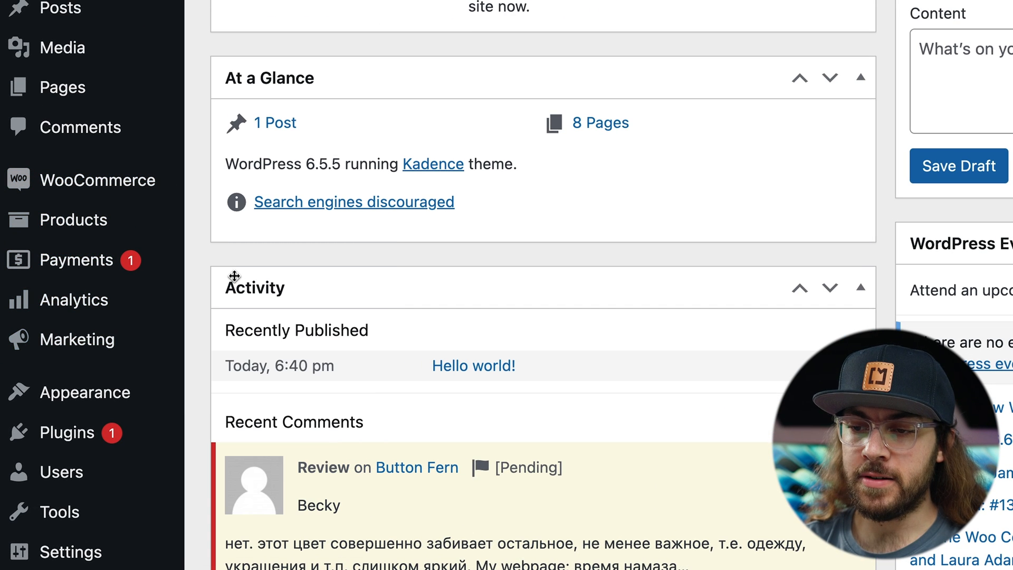
mouse_move(169, 179)
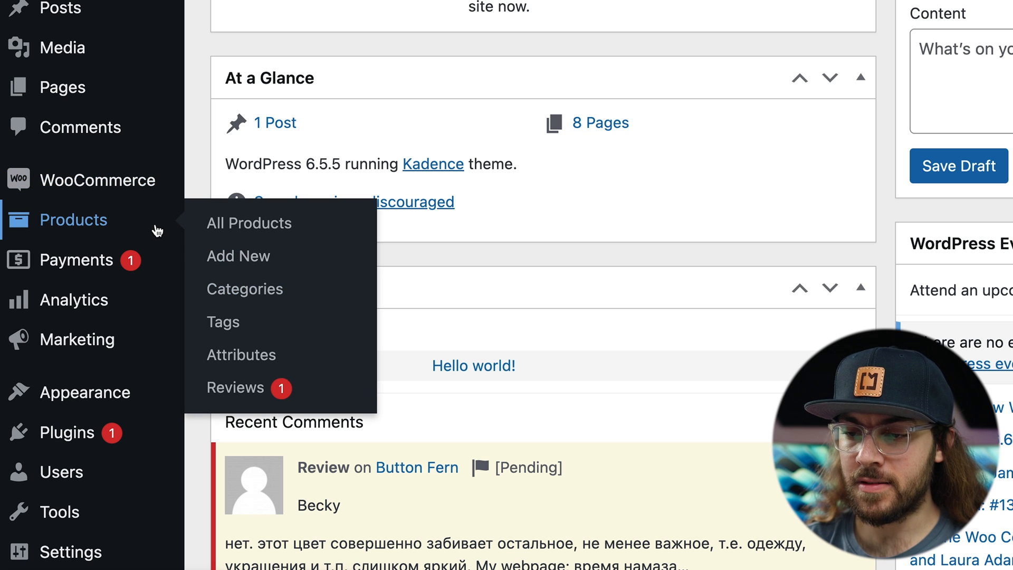
mouse_move(150, 305)
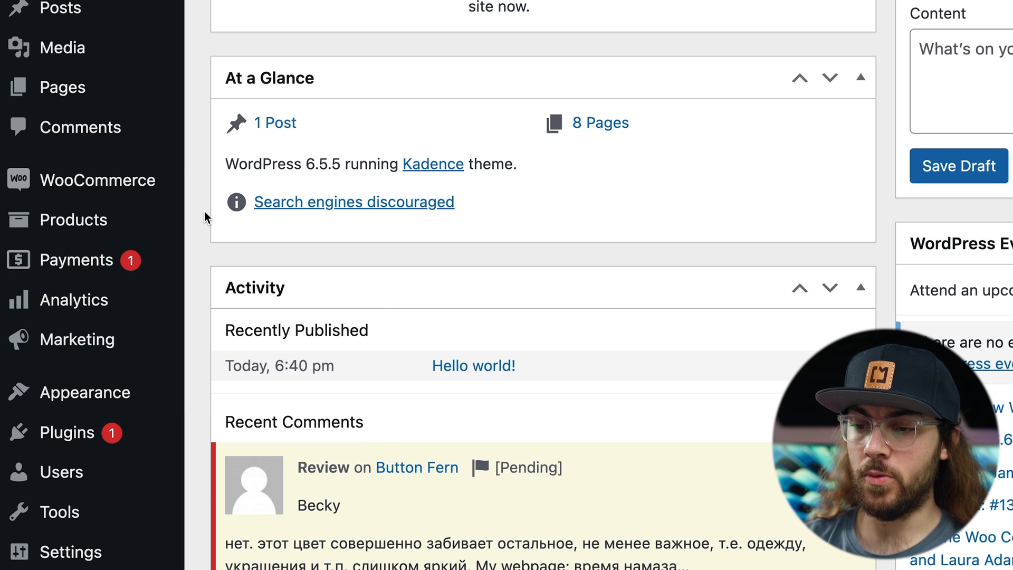
mouse_move(141, 219)
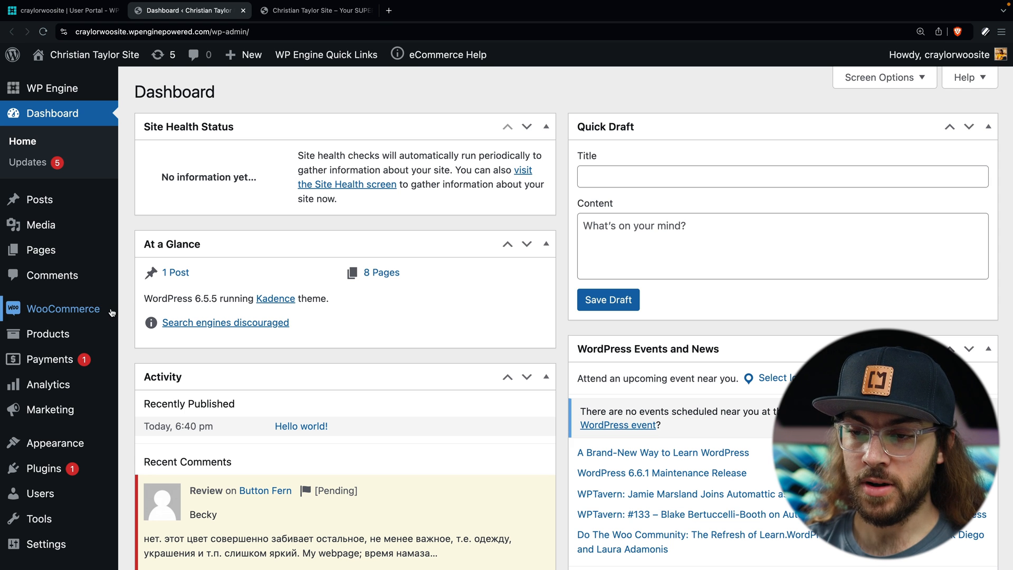
- In the WooCommerce settings, fill in the store's street address, city and postcode, with United States (US) — New York as country/state
mouse_move(105, 309)
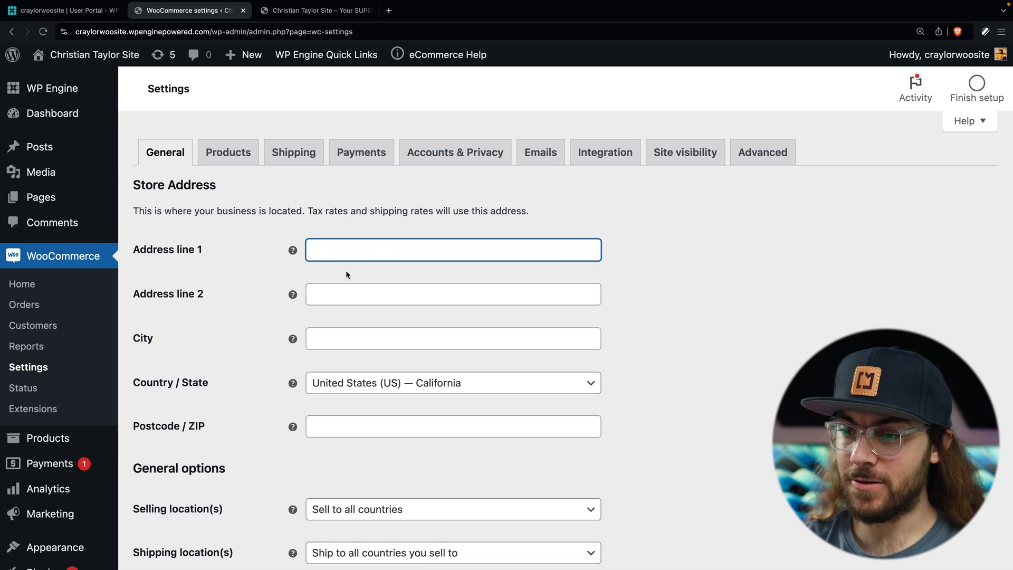
left_click(358, 343)
type("New York")
key("Tab")
left_click(391, 391)
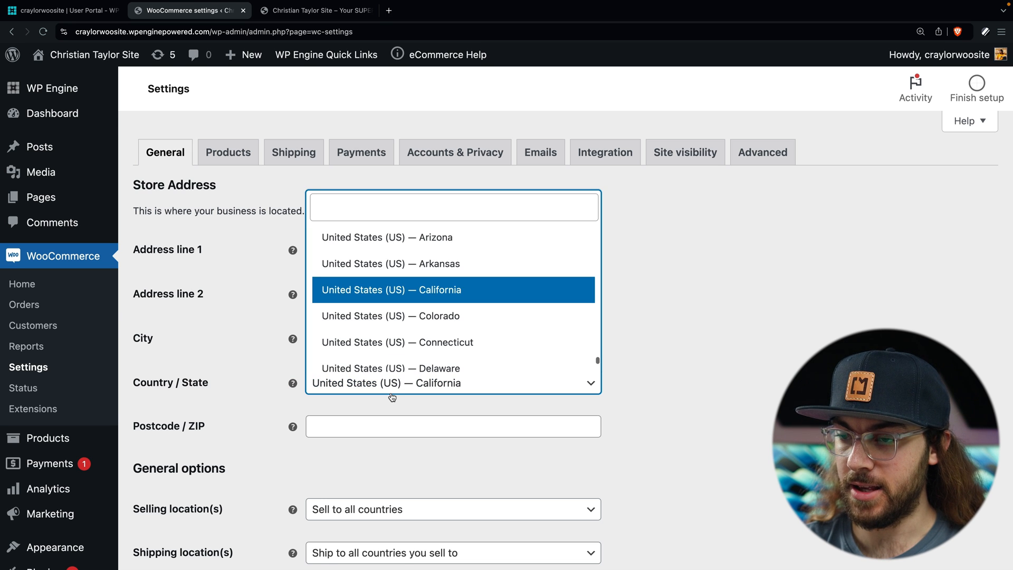
type("new york")
key("Return")
left_click(391, 426)
type("10001")
left_click(445, 458)
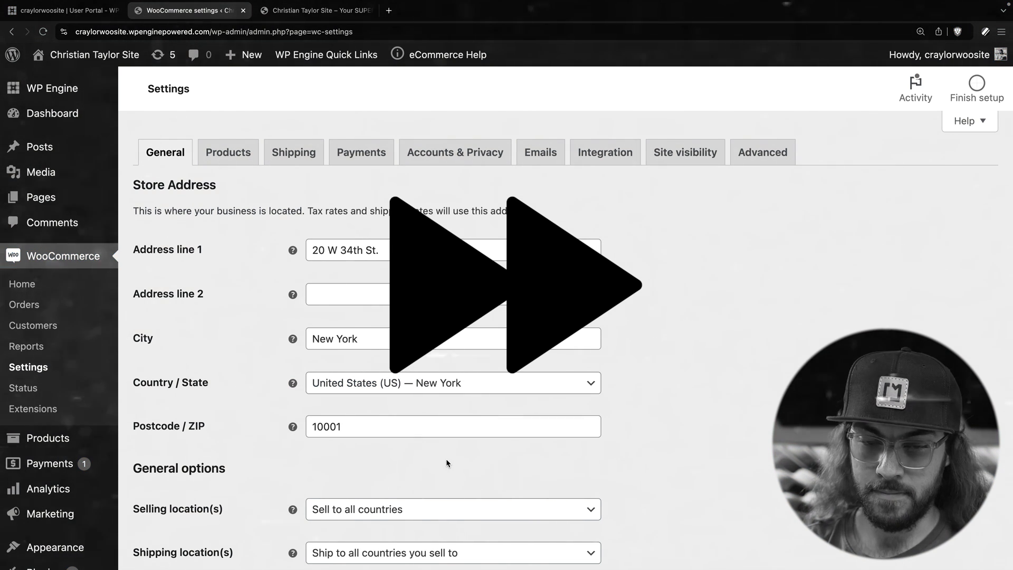
- Set the shipping locations to "Ship to specific countries only" for United States (US) and save the general settings
scroll(664, 387, "down", 3)
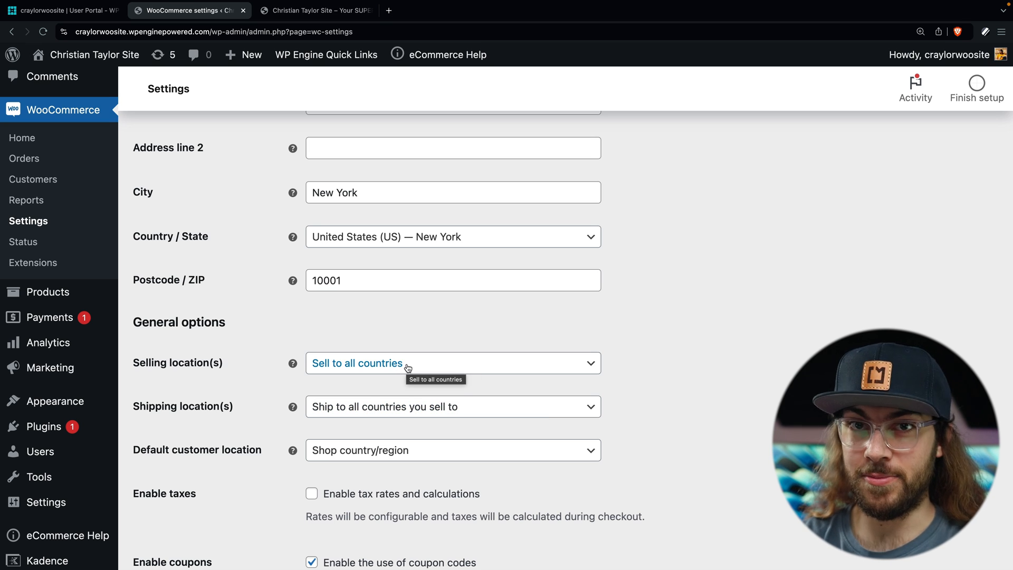
left_click(591, 406)
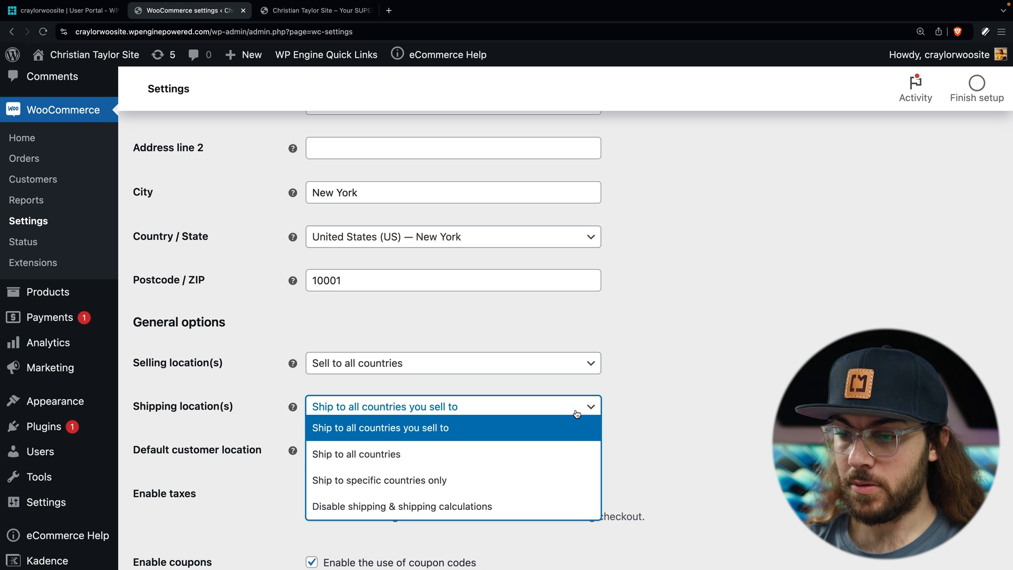
left_click(561, 480)
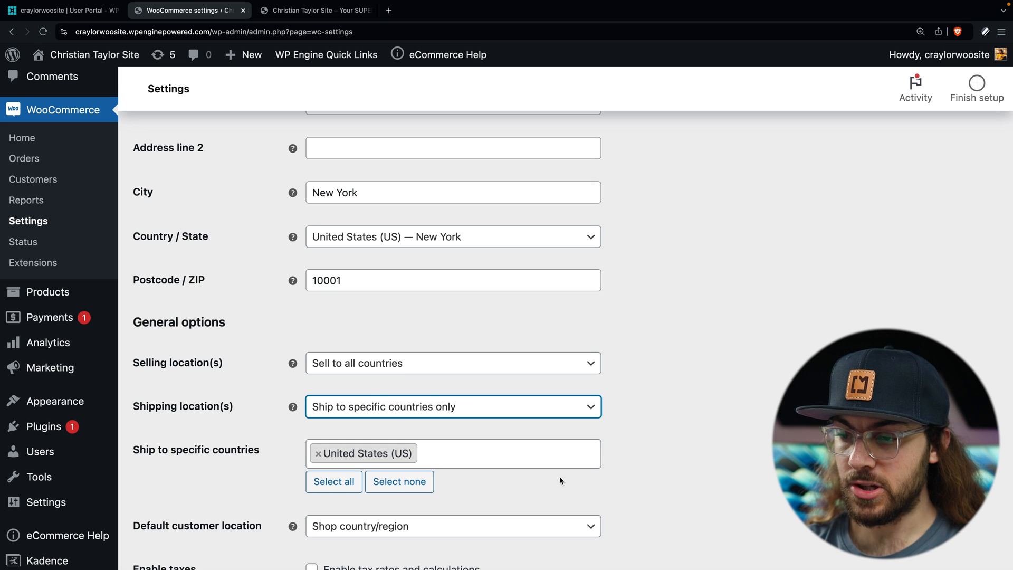
scroll(514, 462, "down", 10)
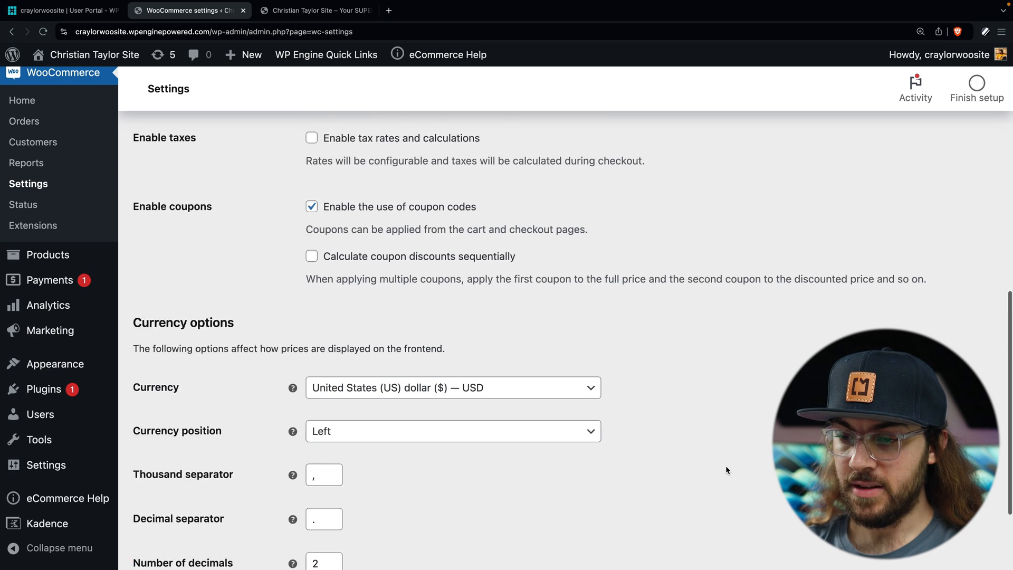
left_click(203, 488)
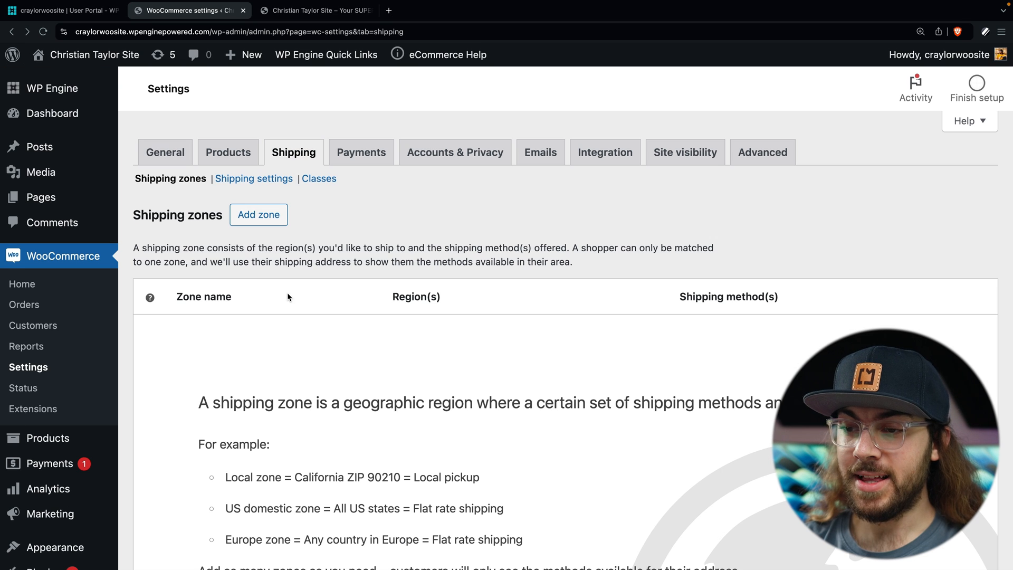
- Add a new shipping zone in the shipping settings and name it Local Pickup
left_click(262, 214)
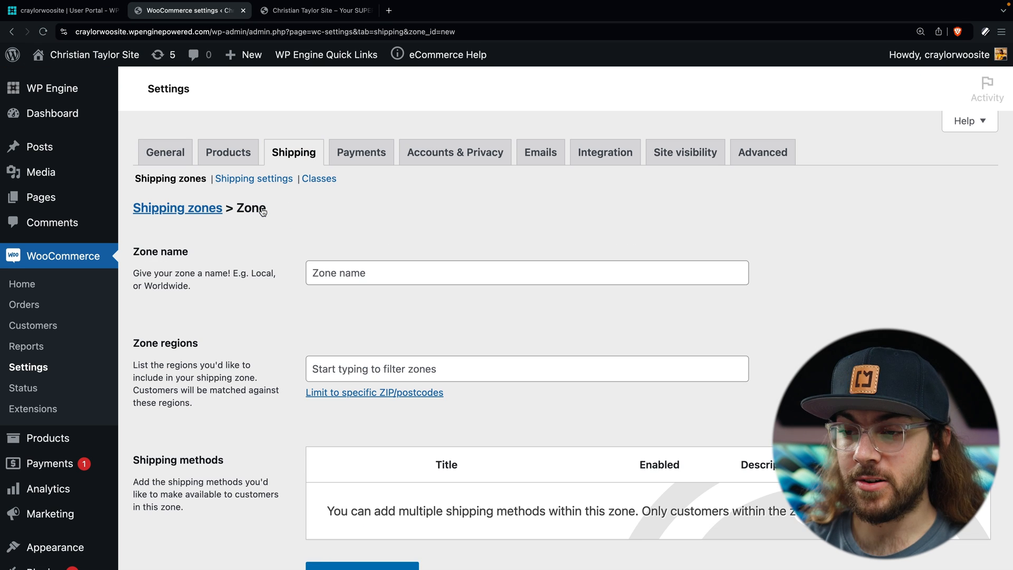
left_click(356, 274)
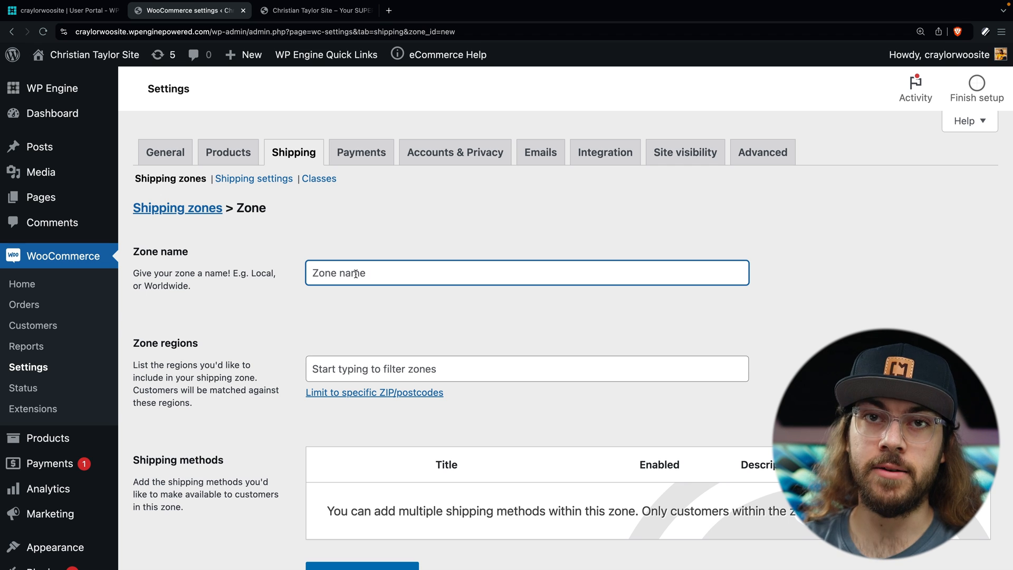
left_click(442, 339)
left_click(430, 273)
type("Local Pickup")
- Add United States (US) and New York, United States (US) as regions of the Local Pickup zone
left_click(443, 368)
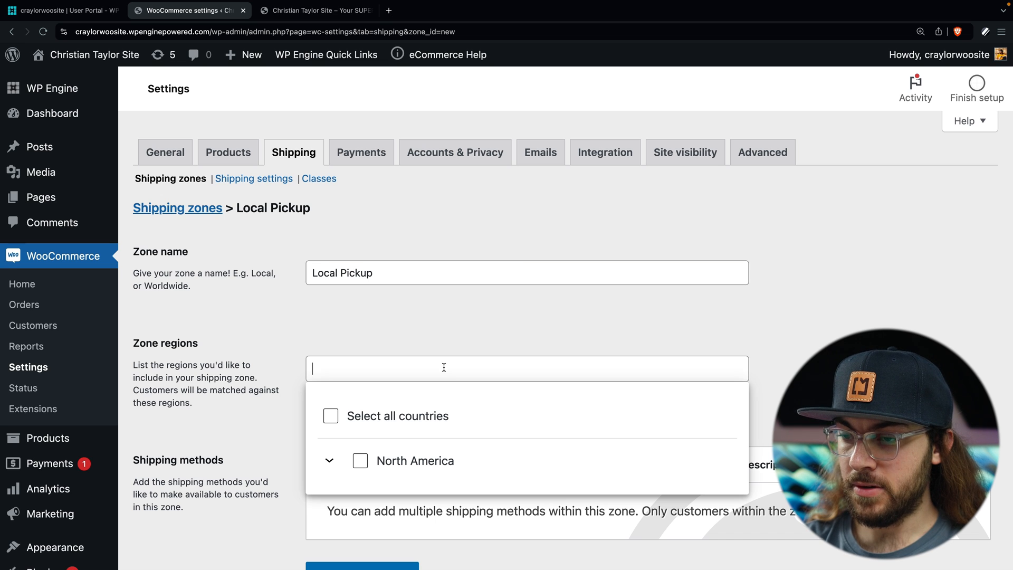
left_click(329, 460)
left_click(384, 505)
scroll(391, 507, "down", 15)
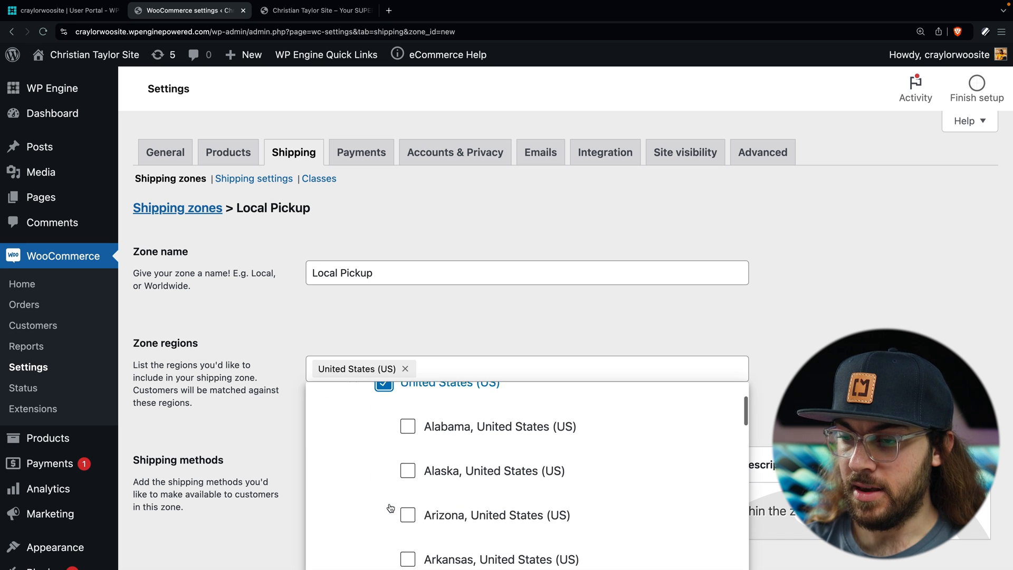
scroll(390, 505, "down", 12)
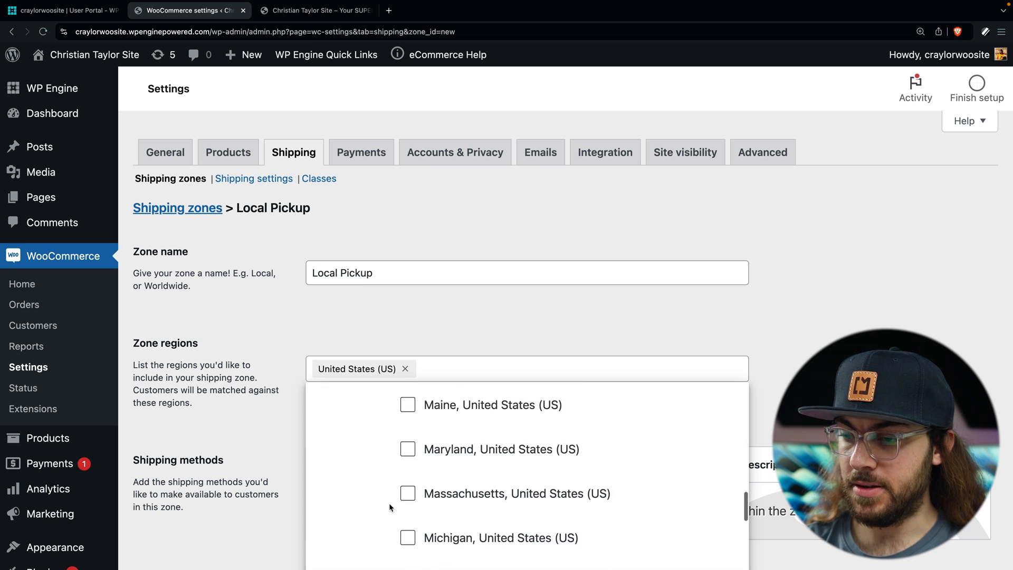
scroll(389, 502, "down", 2)
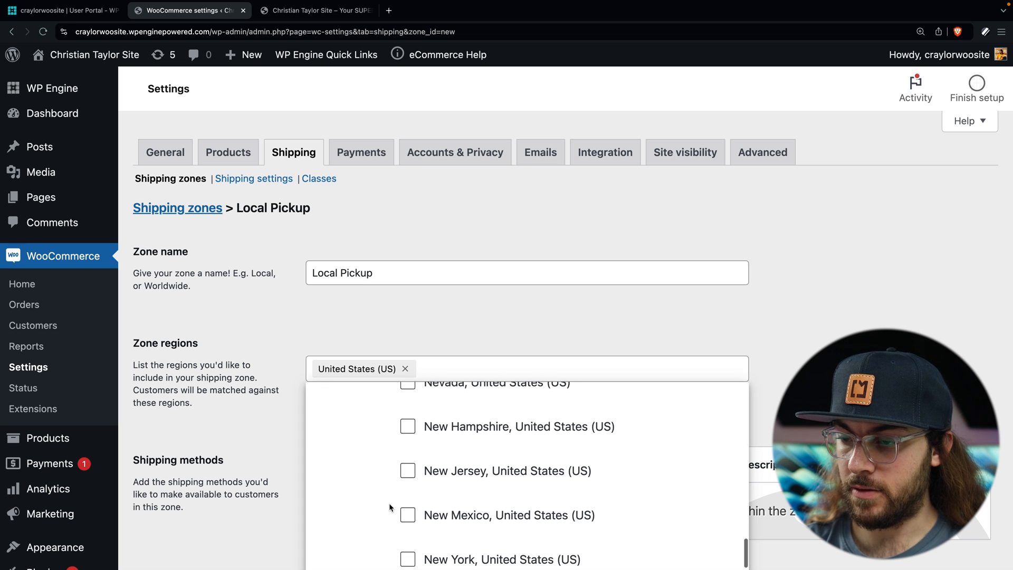
scroll(408, 519, "down", 2)
left_click(408, 521)
left_click(438, 298)
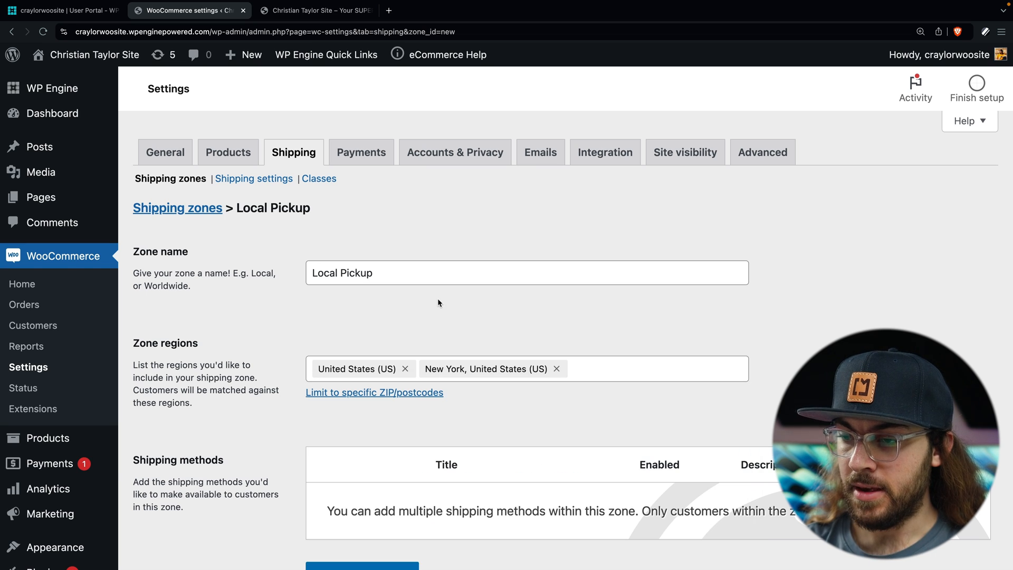
- Limit the Local Pickup zone to the postcode 10001
scroll(438, 298, "down", 1)
left_click(420, 364)
left_click(420, 363)
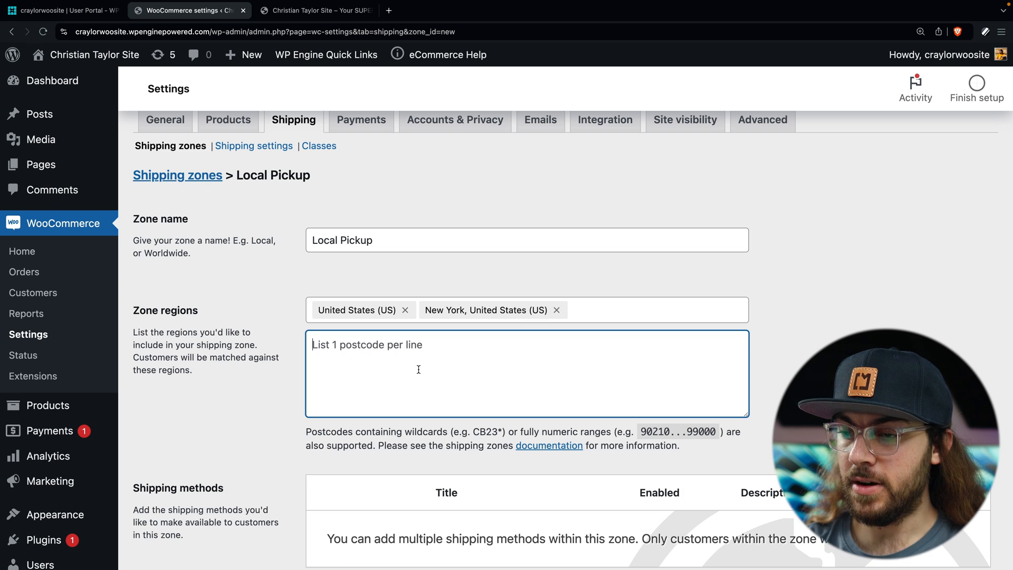
type("10001")
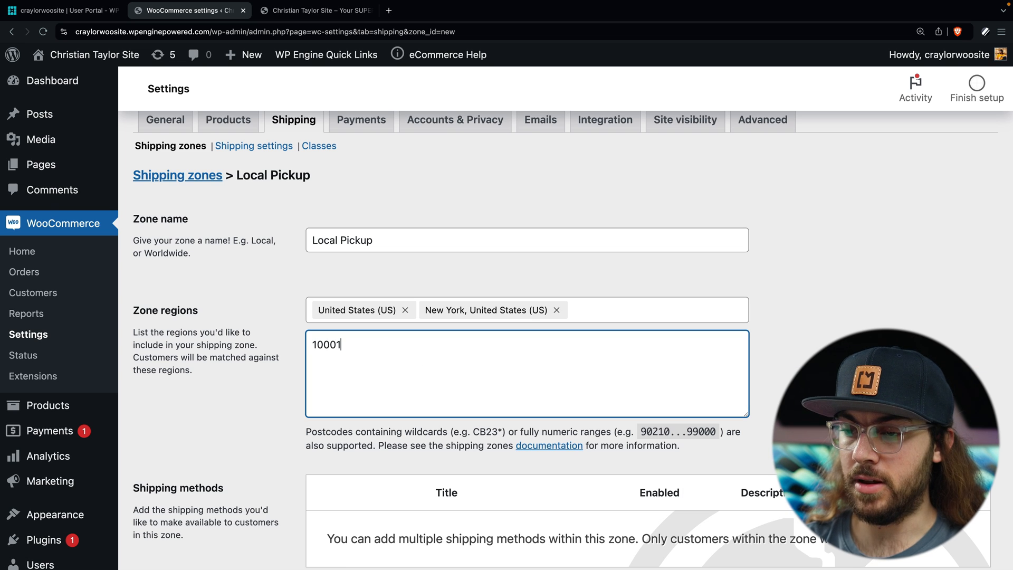
- Add a Local pickup shipping method to the zone with its default name, tax status and cost, and save it
scroll(408, 476, "down", 5)
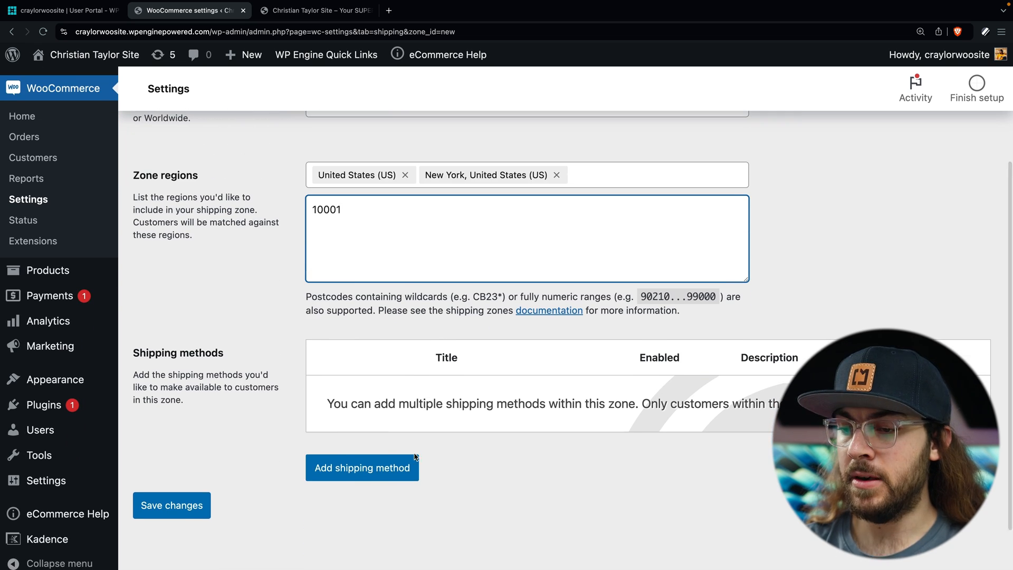
left_click(408, 476)
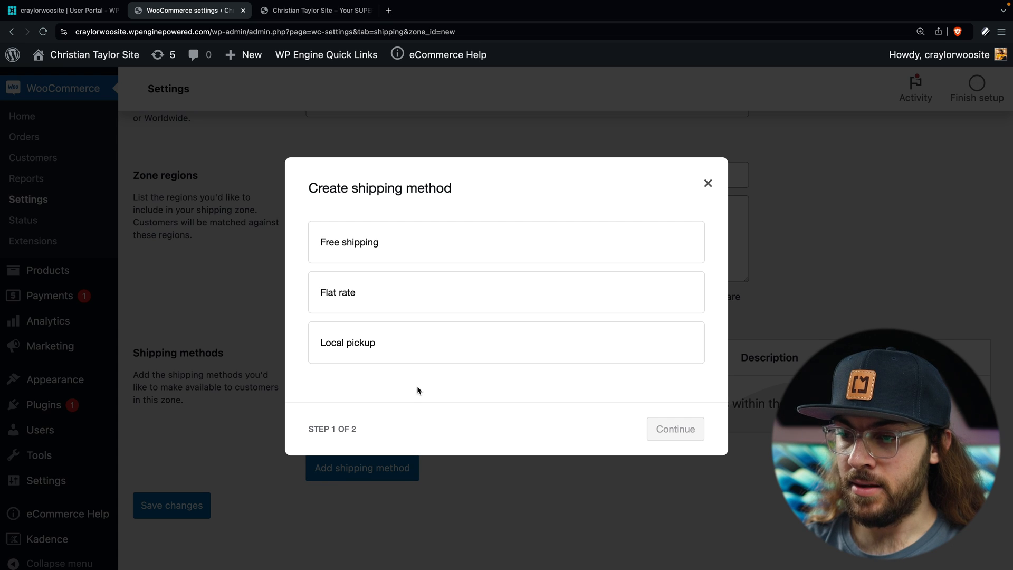
left_click(423, 345)
left_click(670, 445)
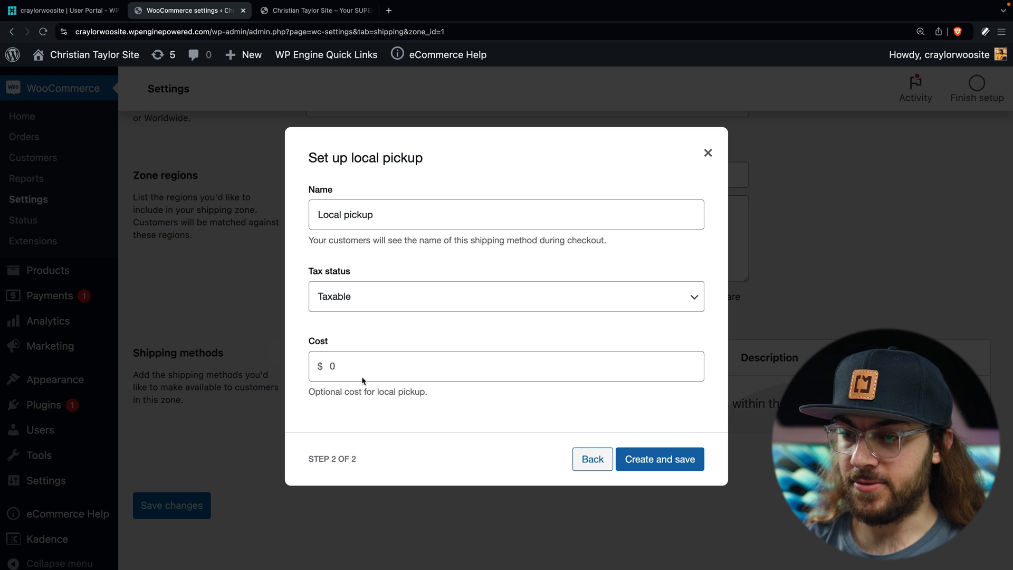
left_click(672, 463)
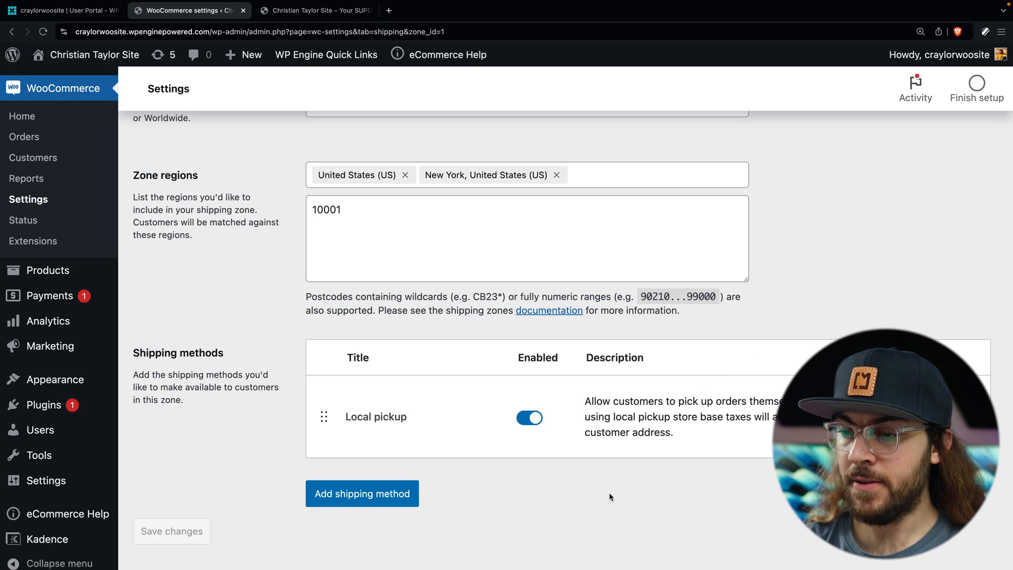
- Add a Flat rate shipping method to the Local Pickup zone with a cost of 5.00 and save it
scroll(609, 496, "down", 1)
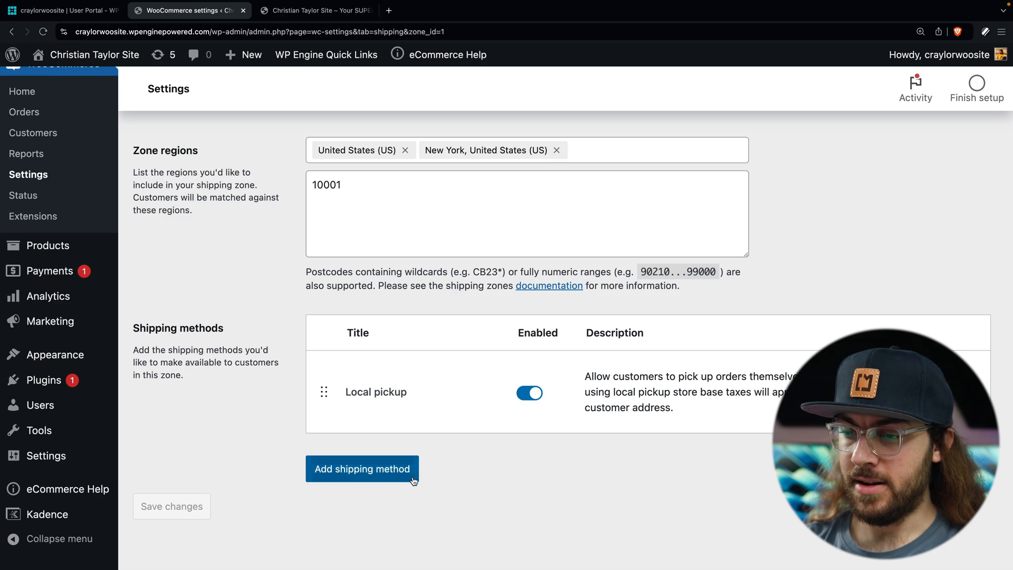
left_click(407, 475)
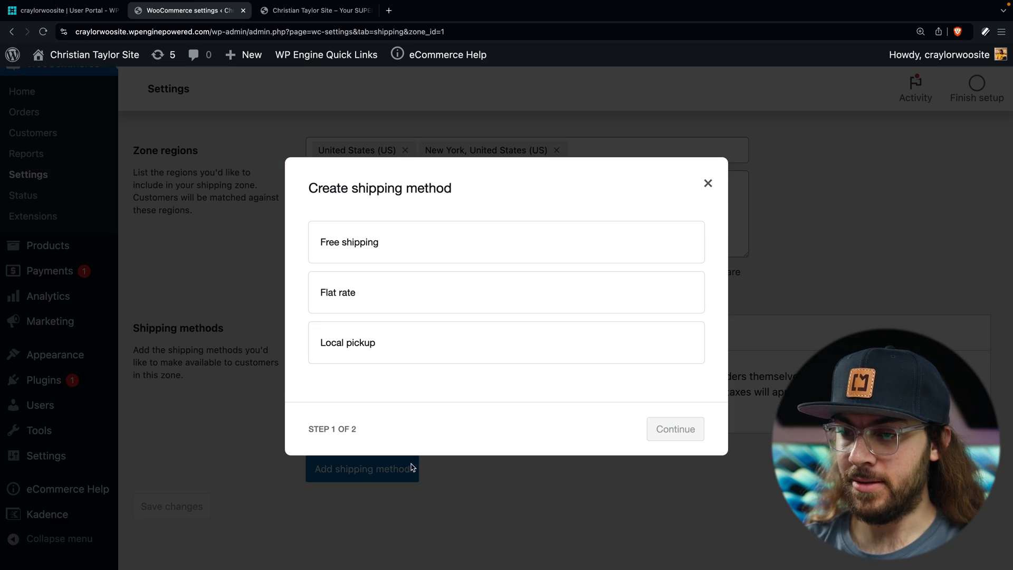
left_click(472, 299)
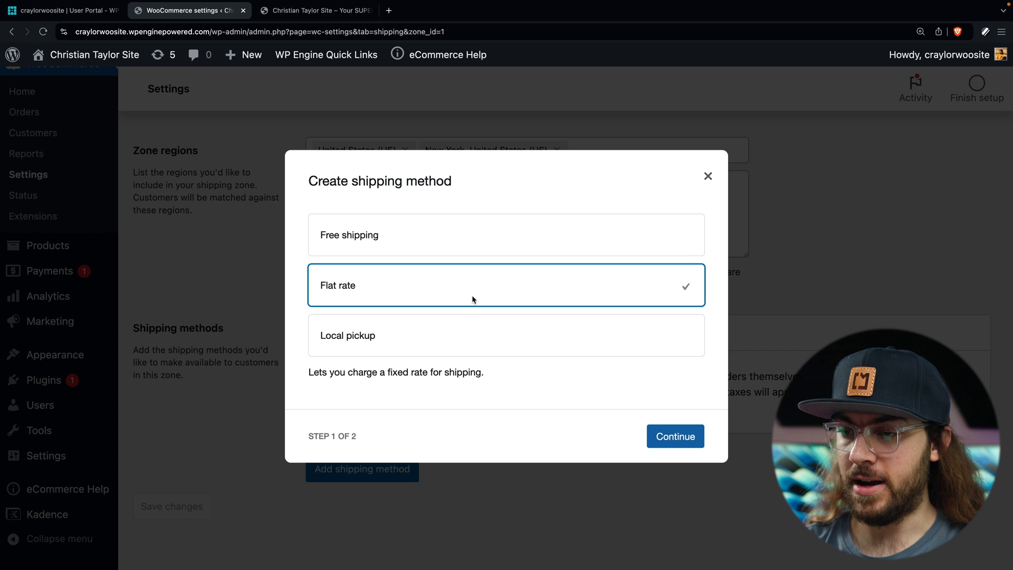
left_click(670, 437)
left_click(335, 376)
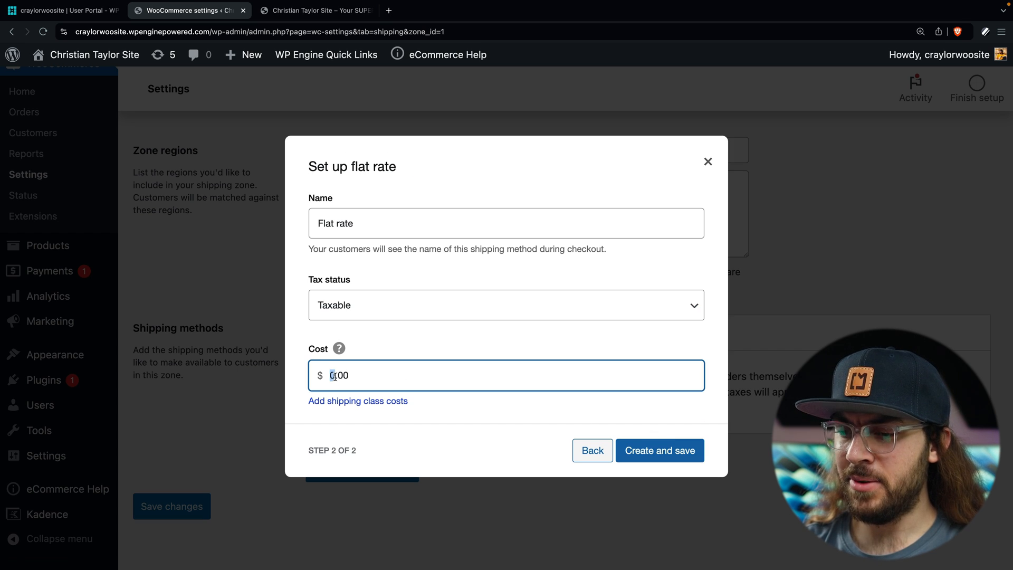
type("5")
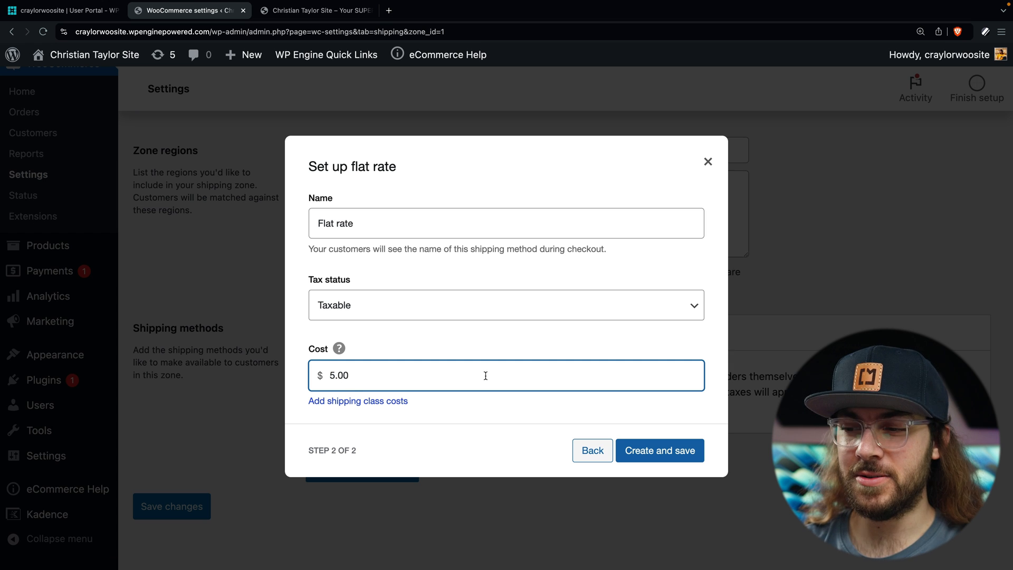
left_click(630, 449)
- Return to the shipping zones list and add a zone named United States covering the region United States (US)
scroll(275, 232, "up", 4)
left_click(202, 211)
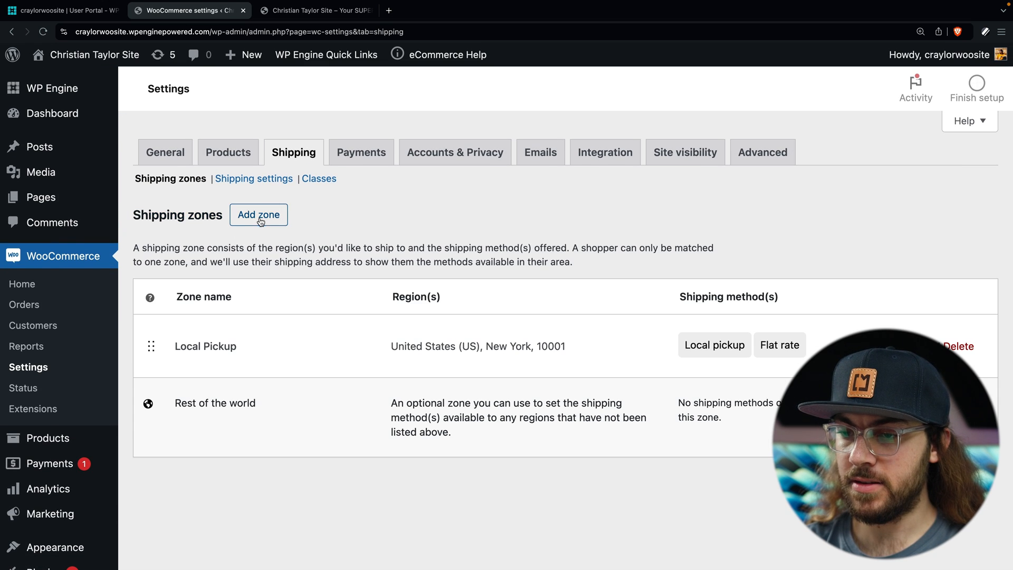
left_click(259, 215)
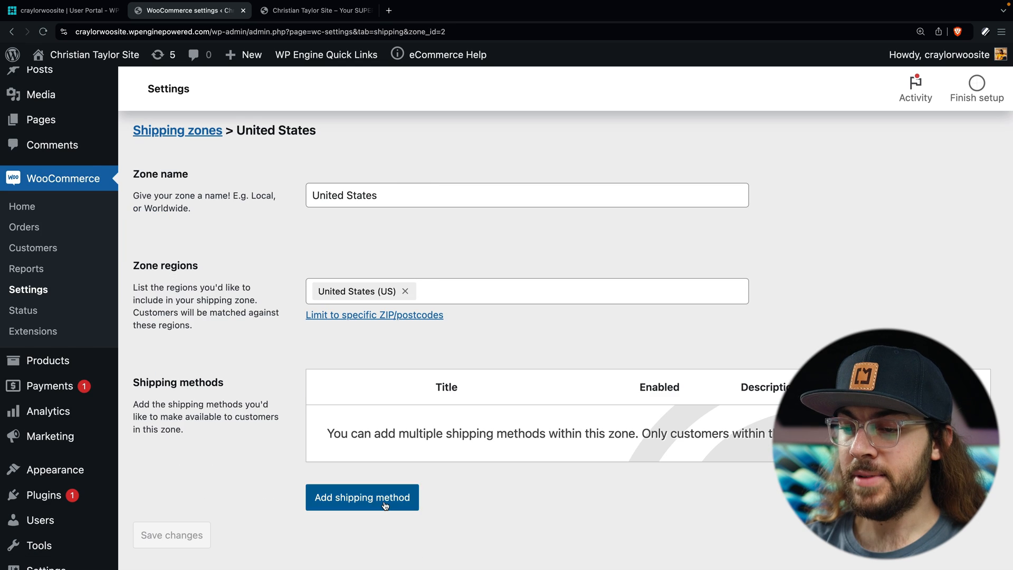
- Add a taxable Flat rate shipping method to the United States zone with a cost of 10.00 and save it
left_click(385, 505)
left_click(485, 291)
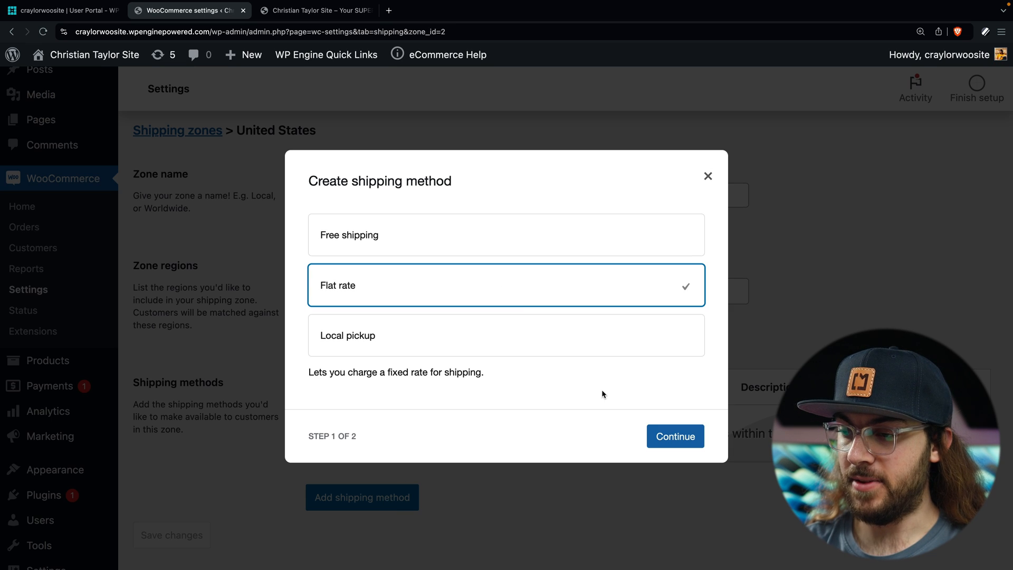
left_click(671, 436)
double_click(462, 383)
key("Left")
type("1")
left_click(660, 450)
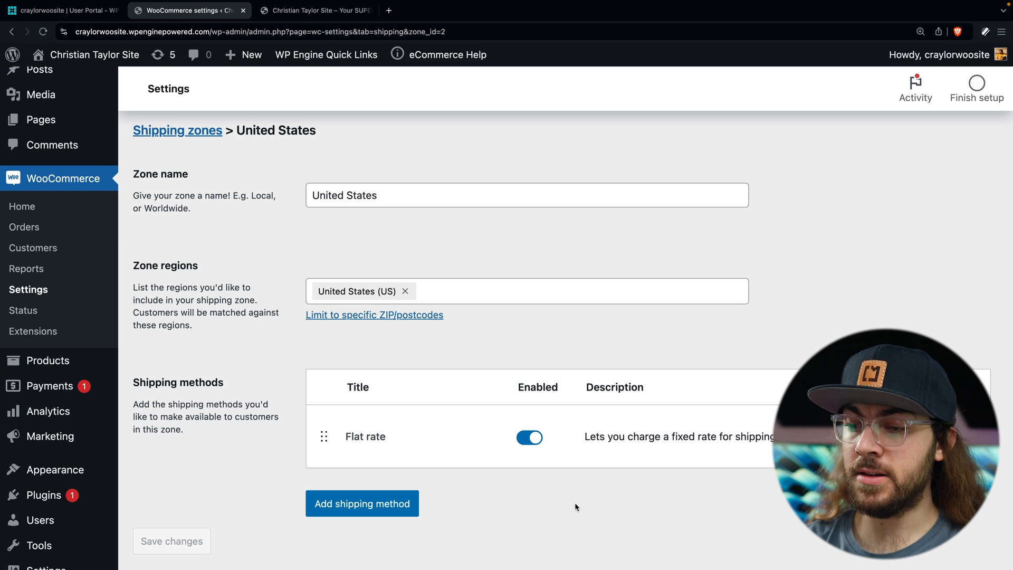
- Add a Free shipping method to the United States zone, review its requirement options, and save it
left_click(398, 507)
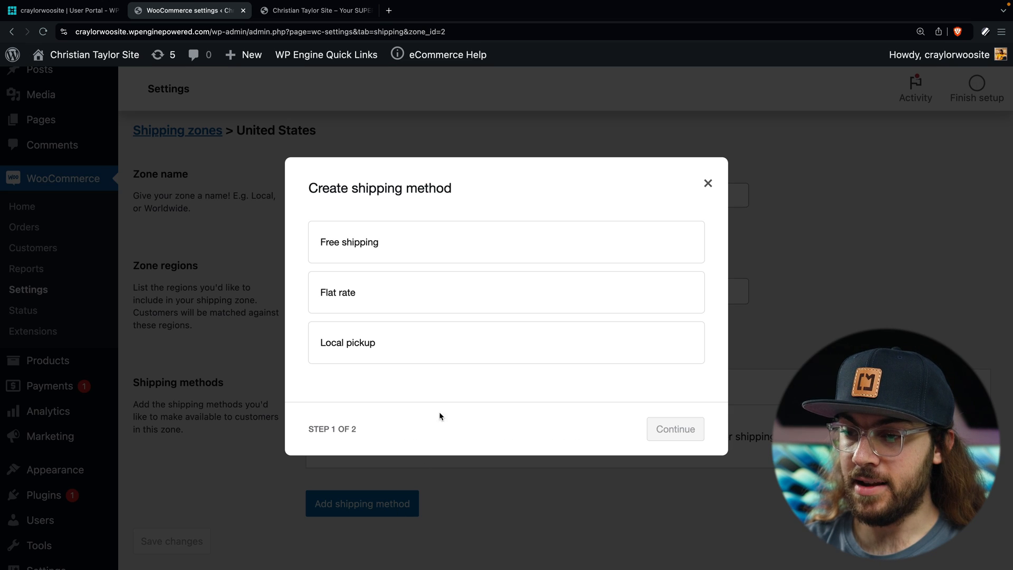
left_click(491, 252)
left_click(674, 442)
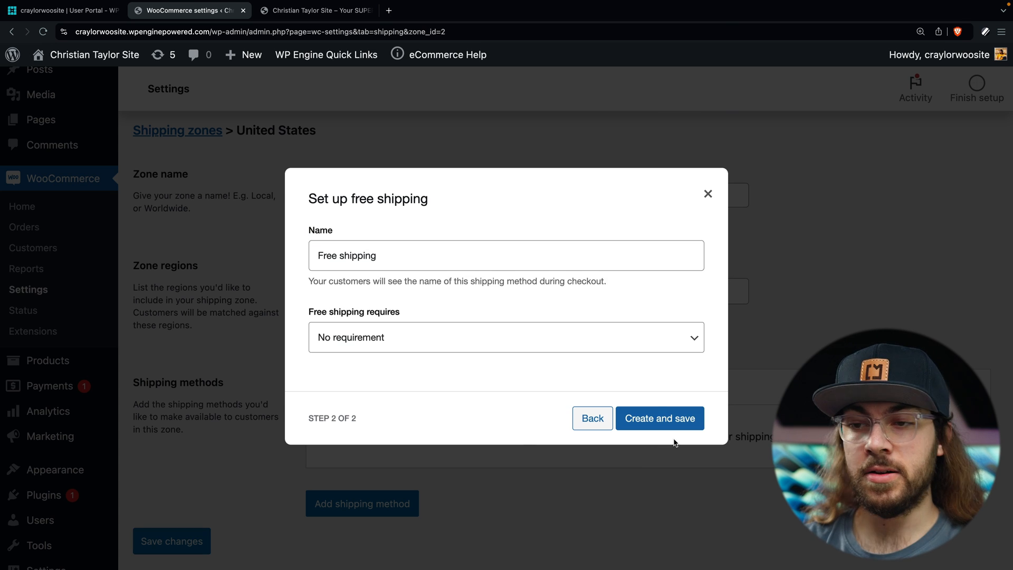
left_click(633, 343)
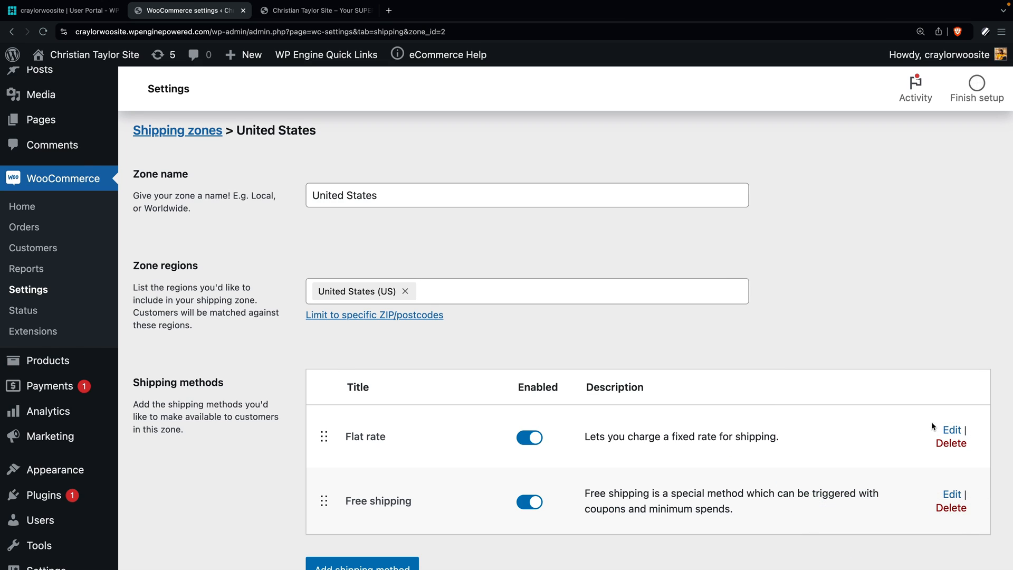
- From the flat rate's shipping class costs, create a shipping class named Heavy with the description "For heavy items that are more costly to ship"
left_click(951, 430)
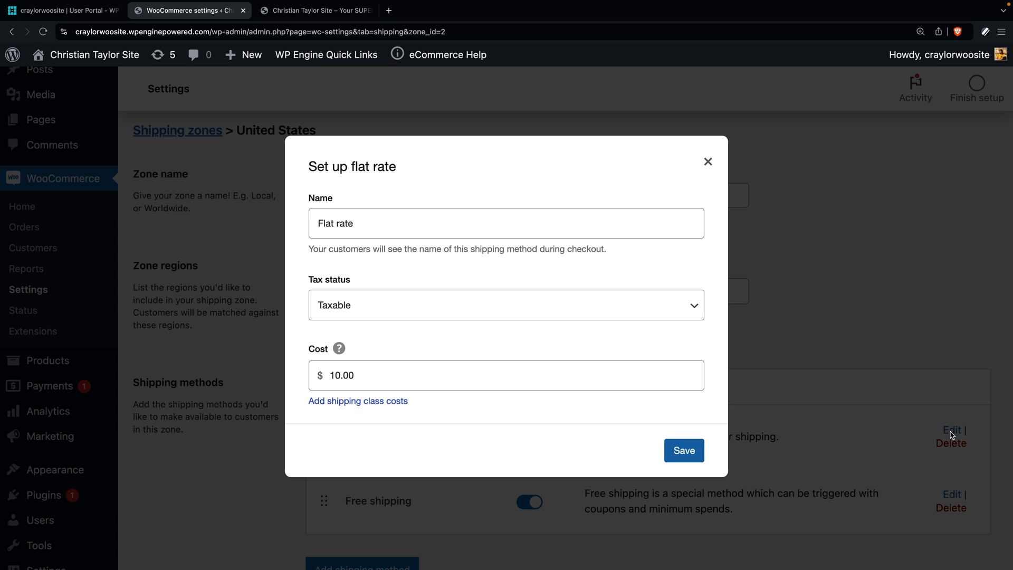
left_click(379, 402)
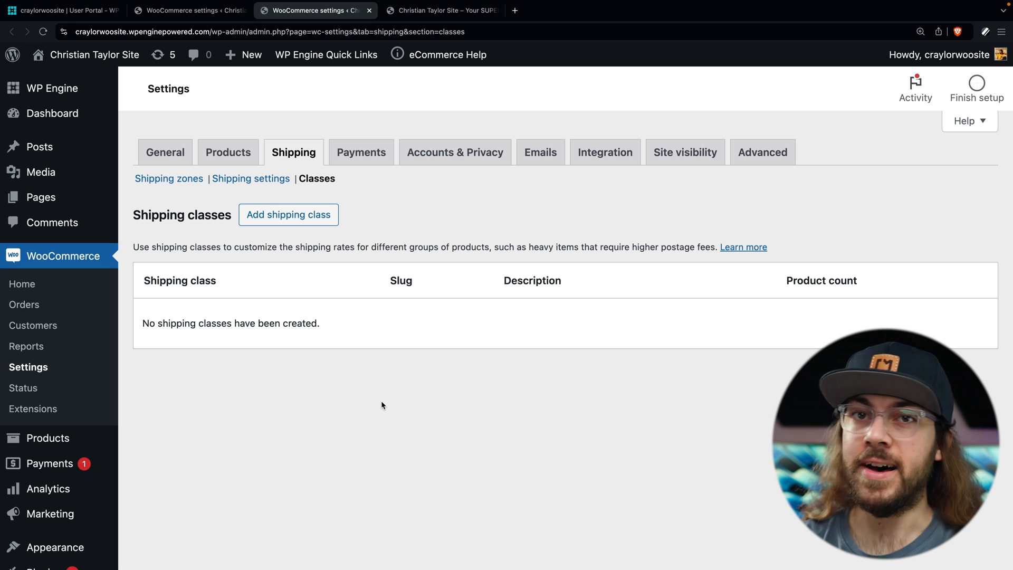
left_click(296, 218)
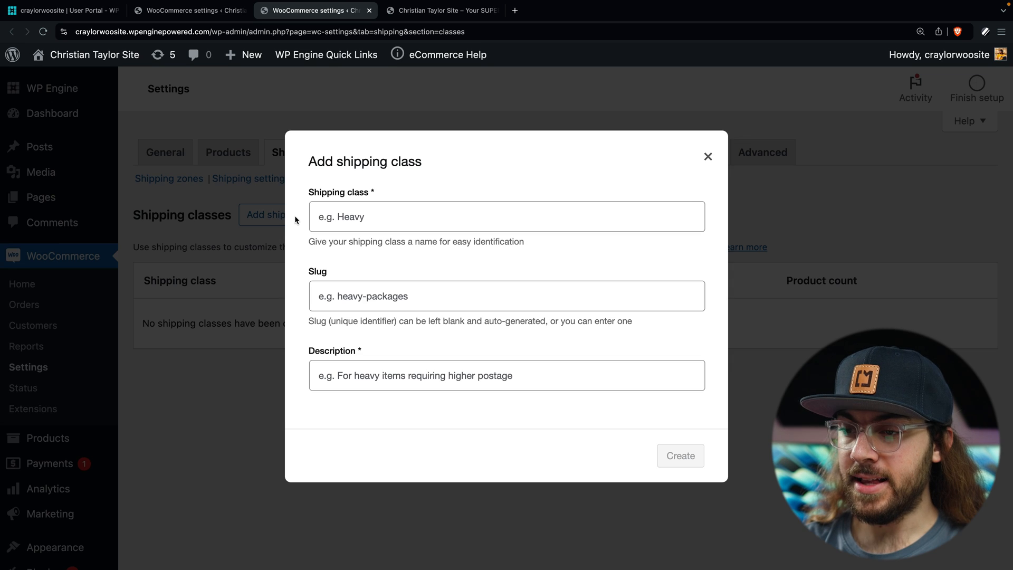
left_click(348, 217)
type("Heavy")
left_click(406, 370)
type("For heavy items that are more costly to ship")
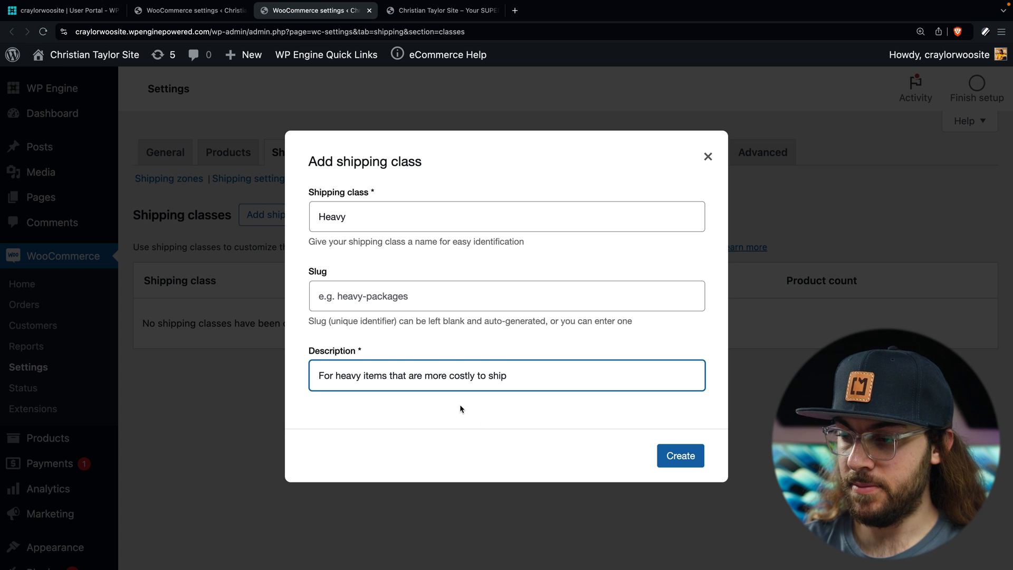
left_click(686, 457)
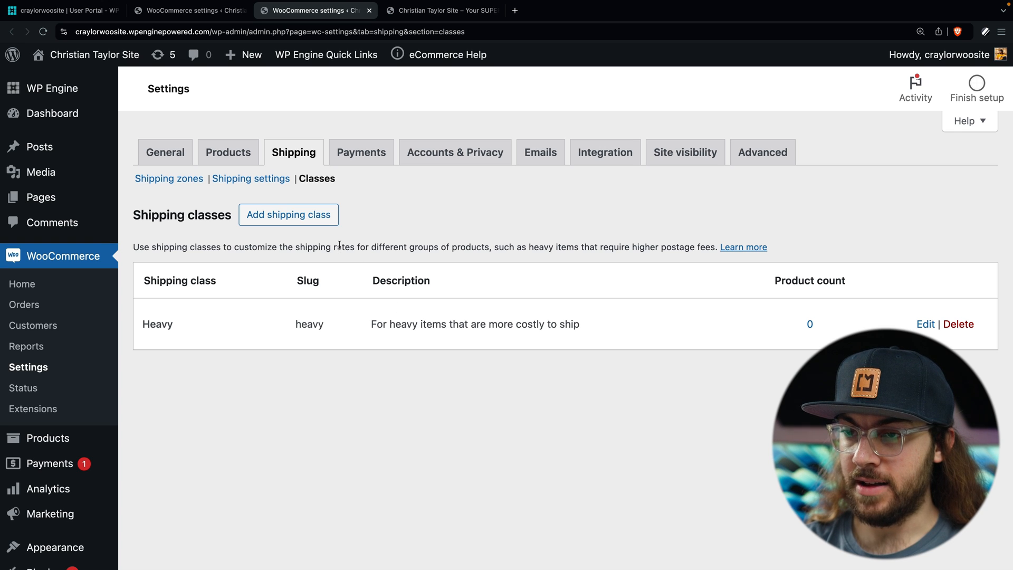
- Set the "Heavy" shipping class cost to 5 in the United States zone's flat rate method
left_click(188, 179)
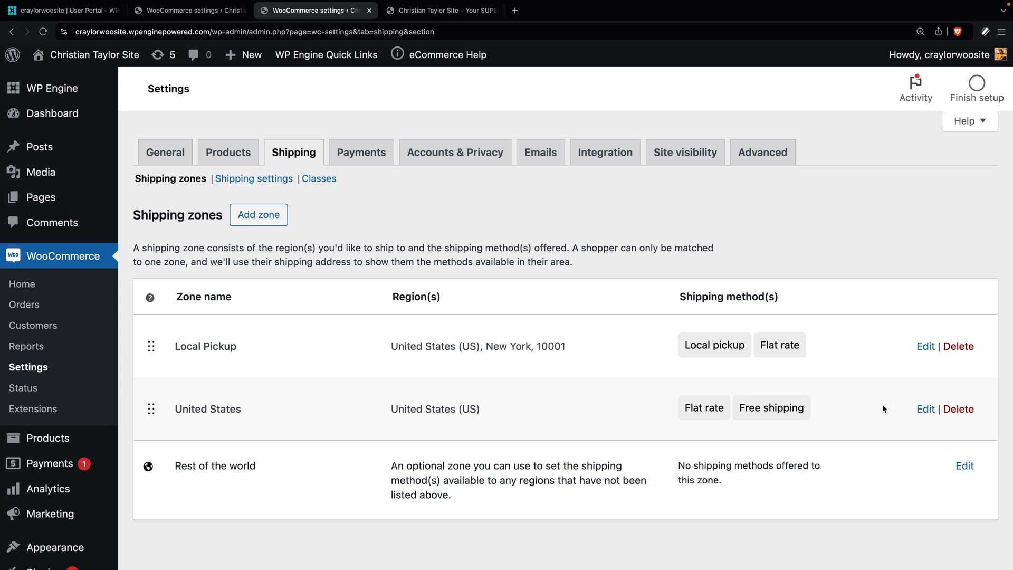
left_click(927, 410)
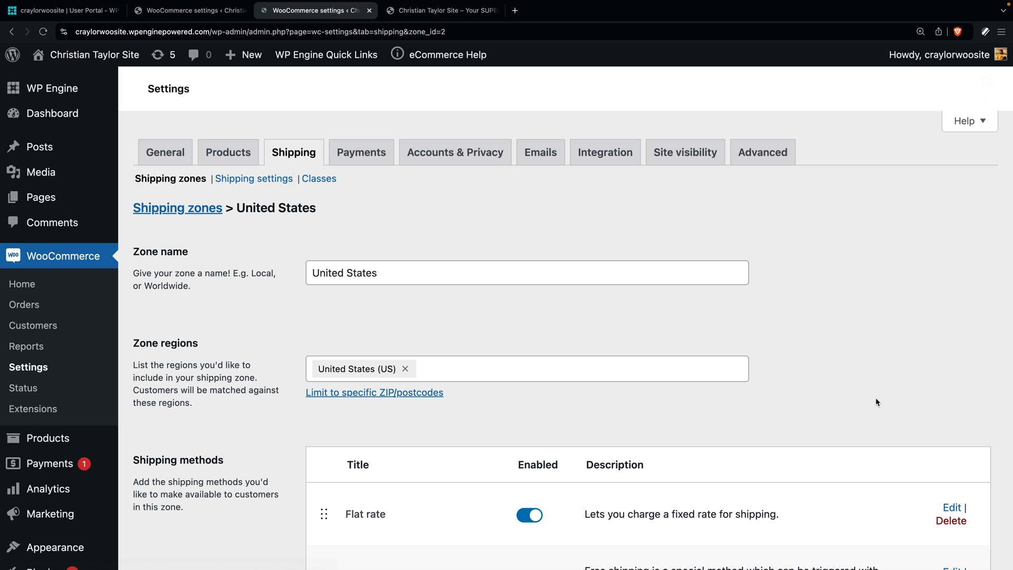
scroll(876, 402, "down", 3)
left_click(953, 398)
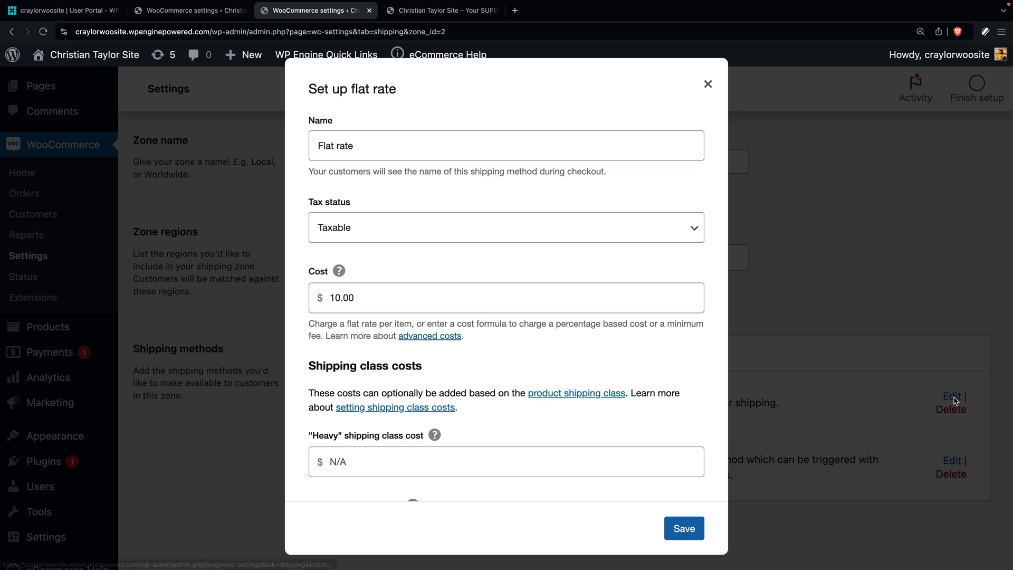
scroll(636, 401, "down", 3)
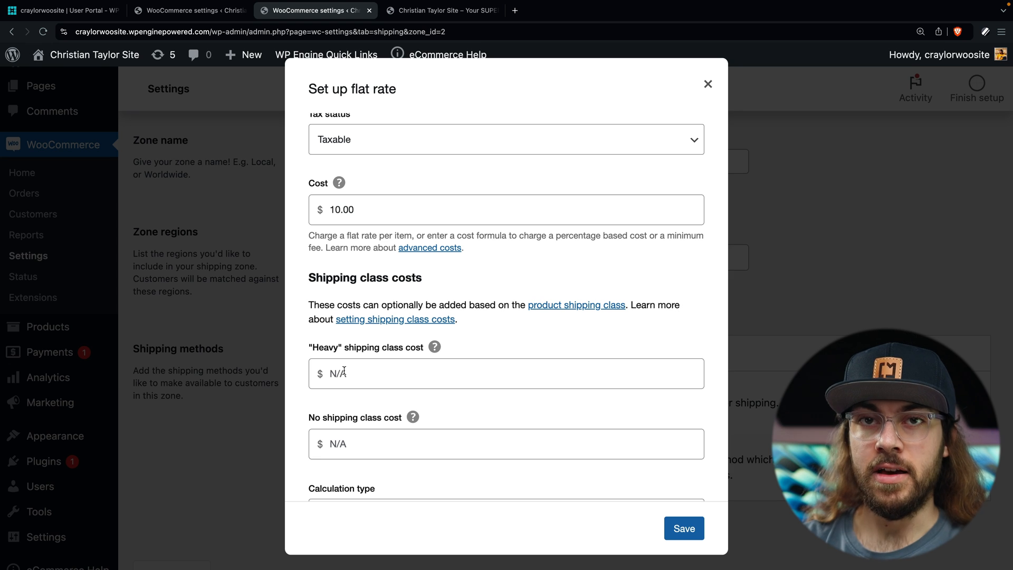
left_click(344, 372)
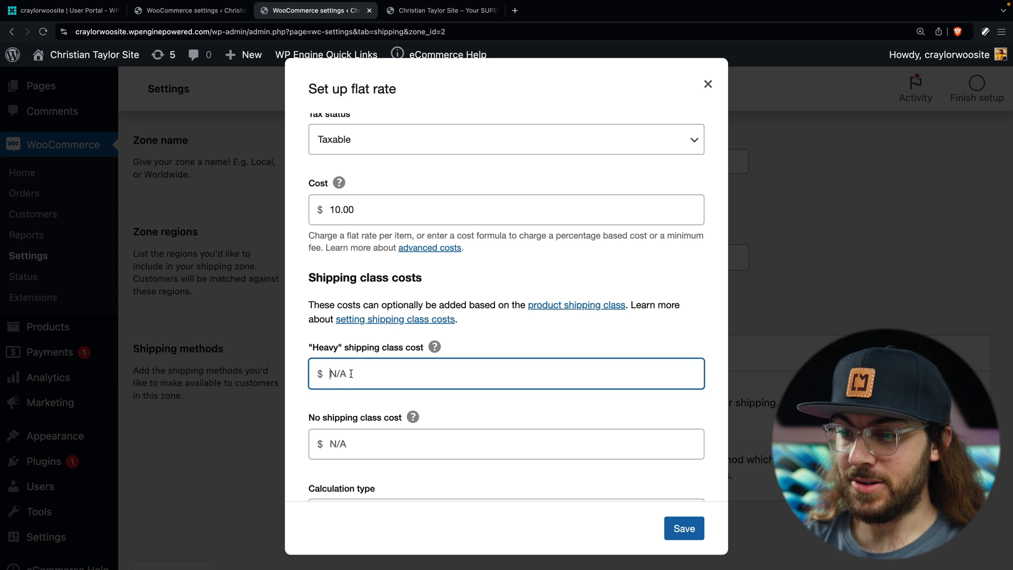
type("5")
left_click(495, 327)
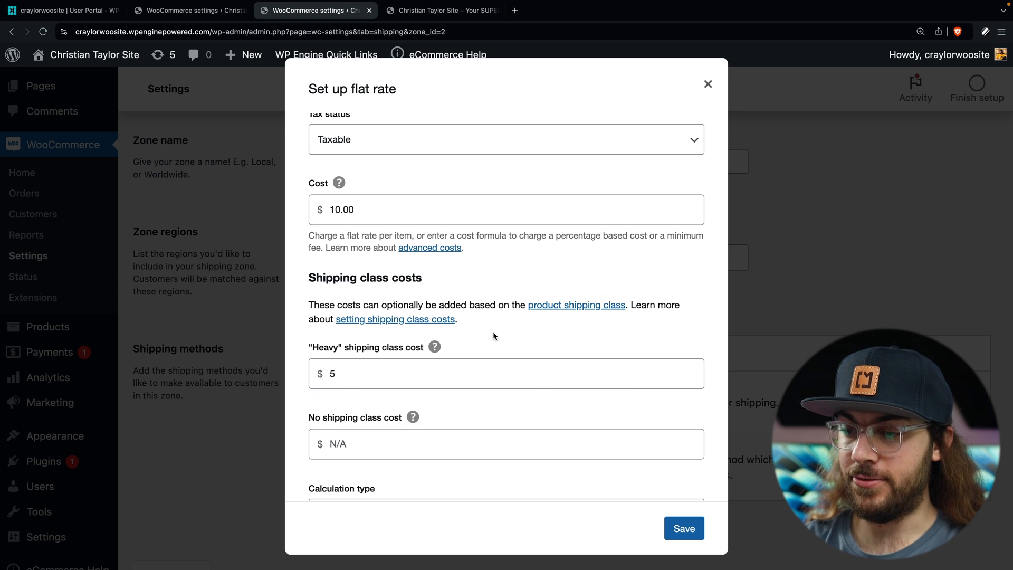
scroll(493, 331, "down", 1)
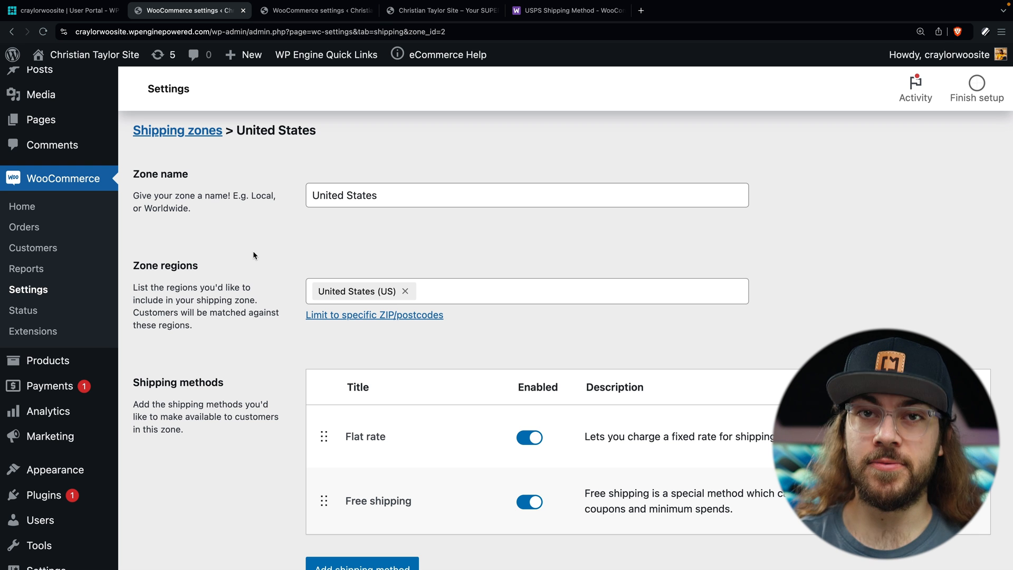
- Add two product attributes named Size and Color with custom ordering
mouse_move(105, 363)
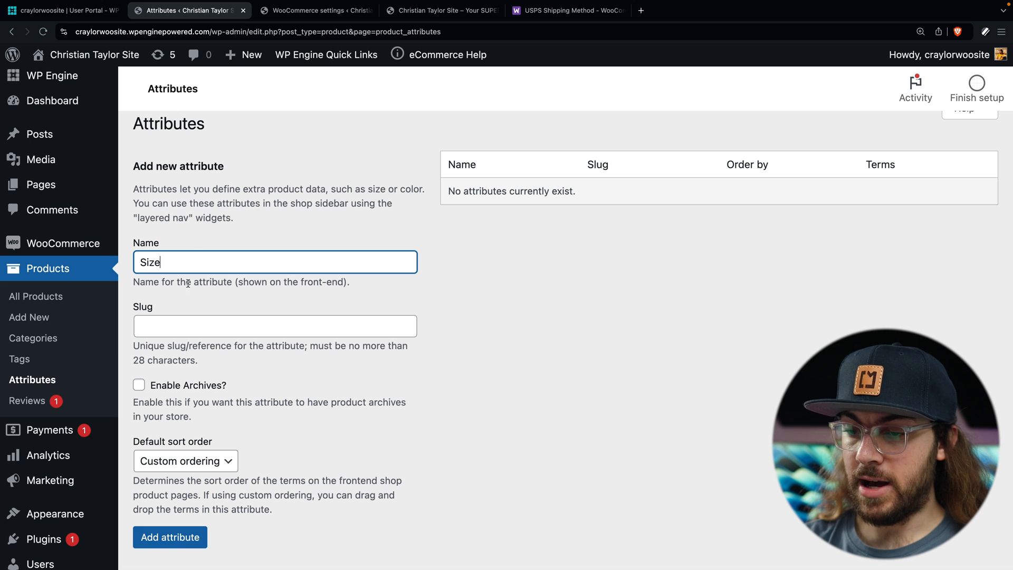
left_click(170, 538)
left_click(187, 271)
type("Co")
left_click(180, 555)
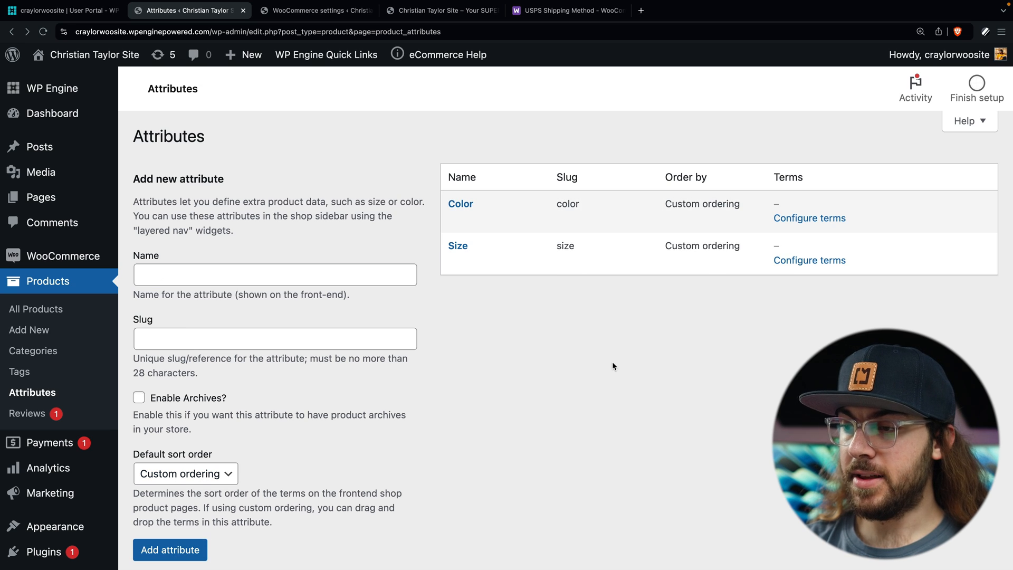
- Configure the Color attribute with the terms Red, Blue and Green
left_click(802, 220)
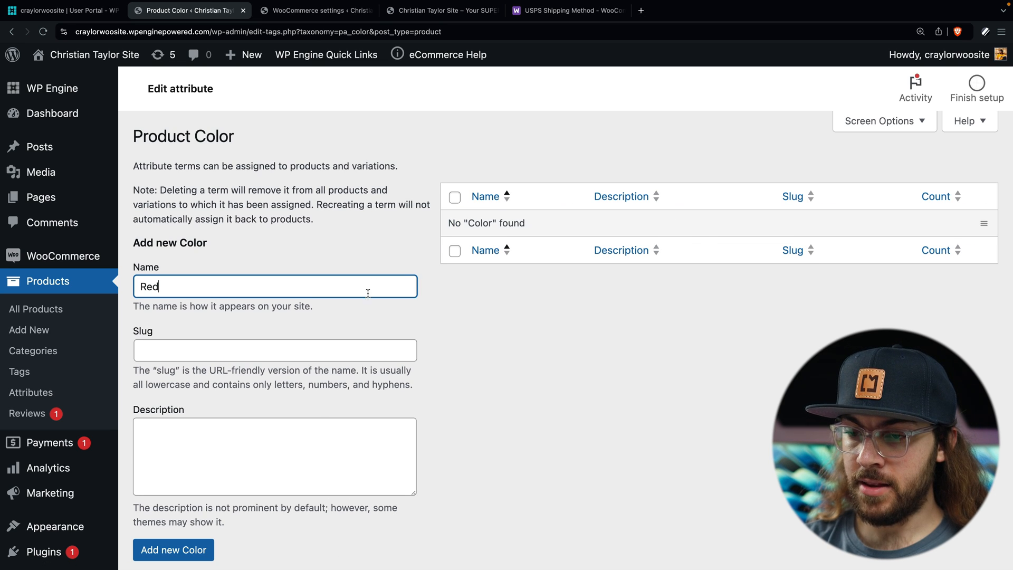
left_click(211, 546)
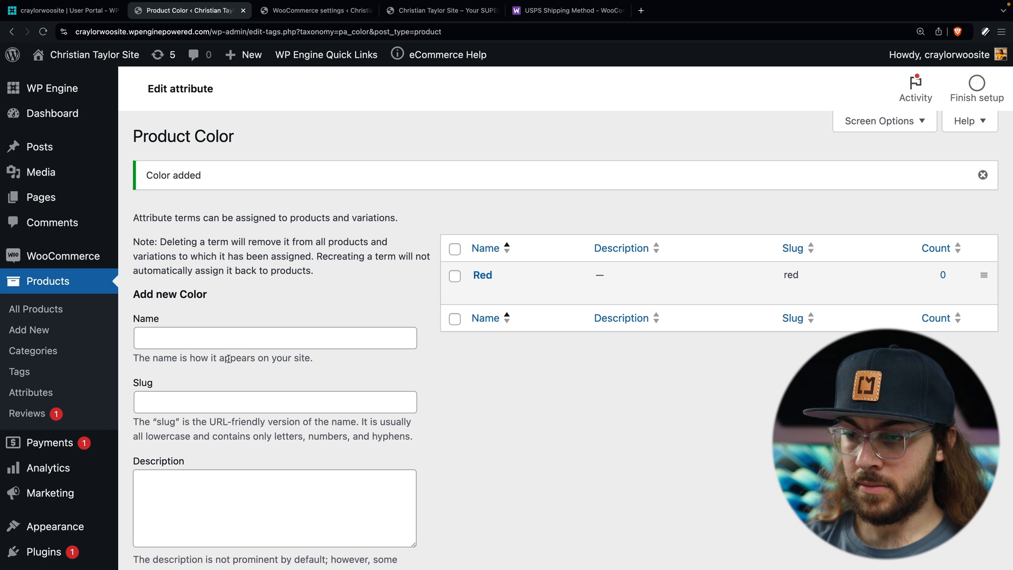
left_click(244, 336)
scroll(253, 394, "down", 2)
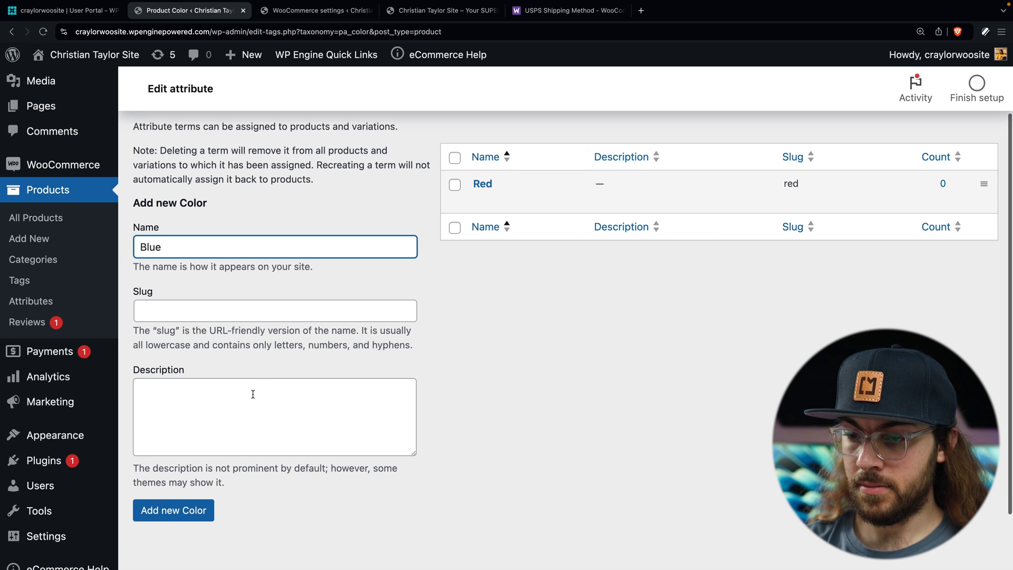
left_click(199, 509)
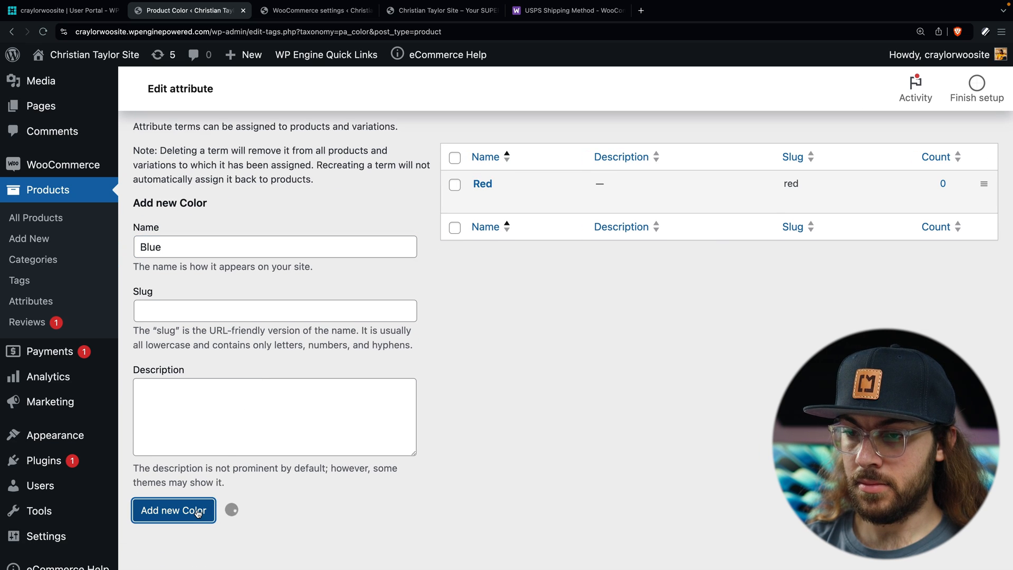
left_click(249, 253)
type("Green")
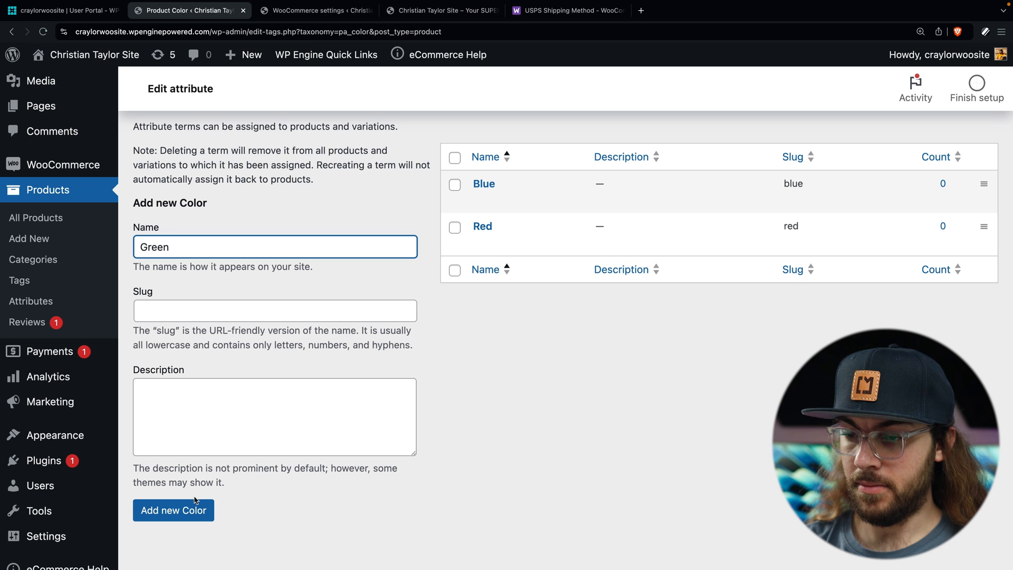
left_click(195, 502)
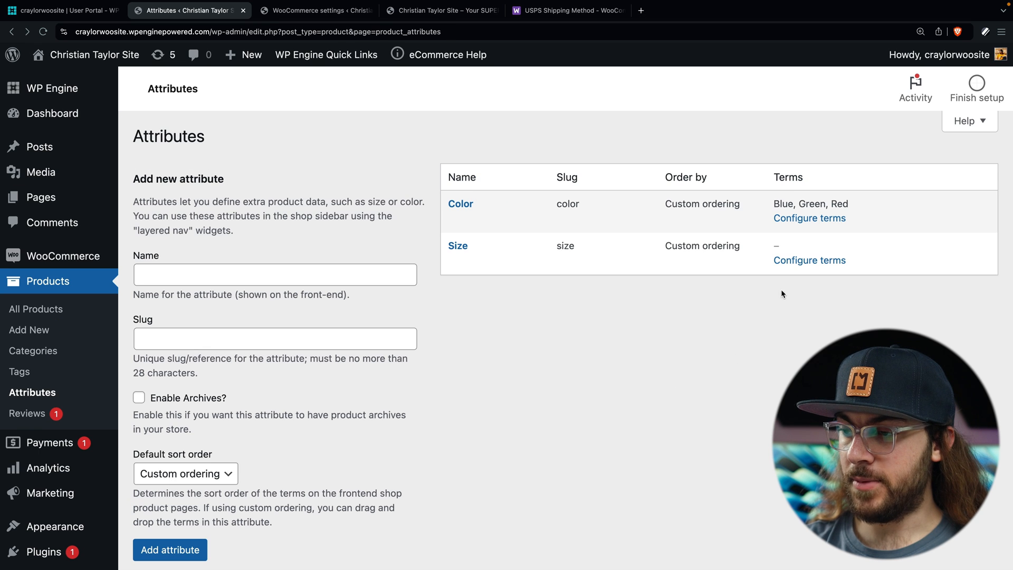
- Configure the Size attribute with the terms Small and Medium
left_click(801, 261)
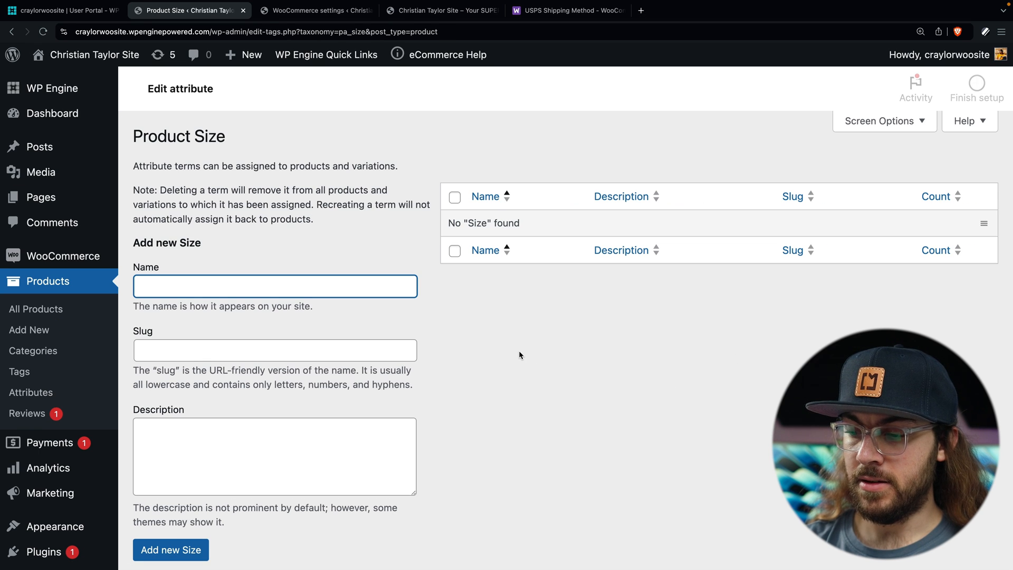
type("Small")
left_click(205, 550)
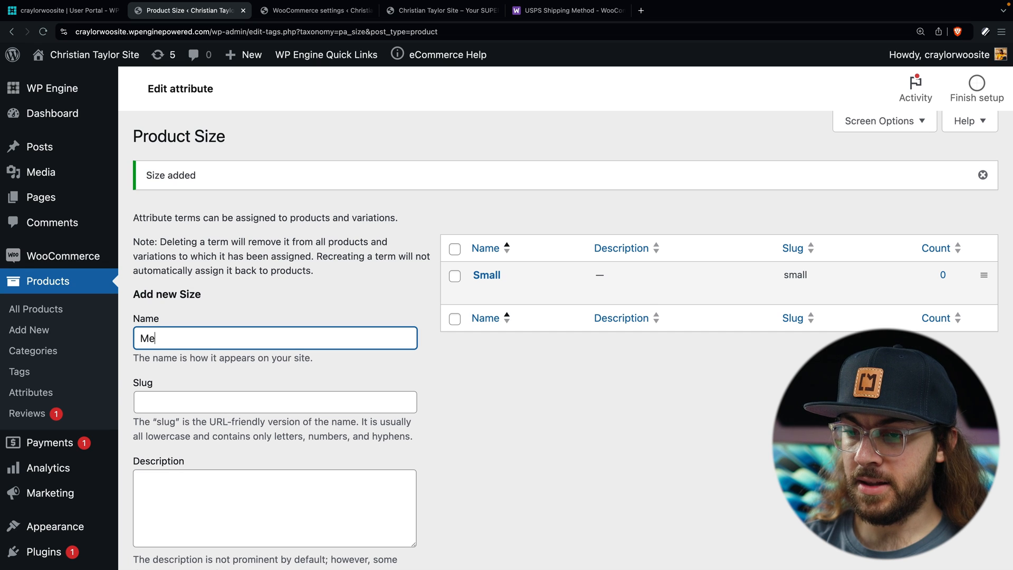
type("Medium")
scroll(181, 370, "down", 3)
left_click(180, 513)
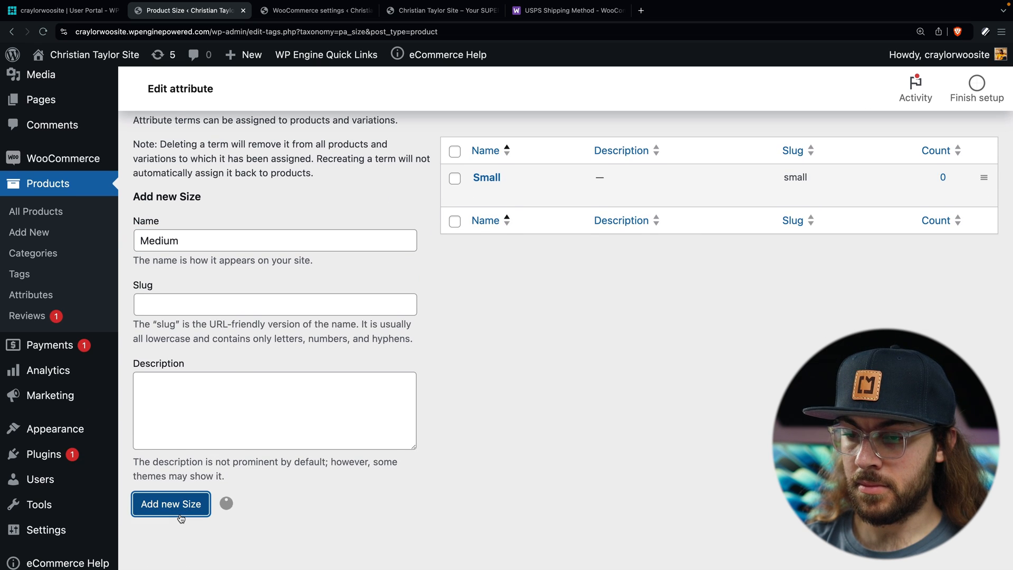
- Add the term Large to the Size attribute
left_click(286, 243)
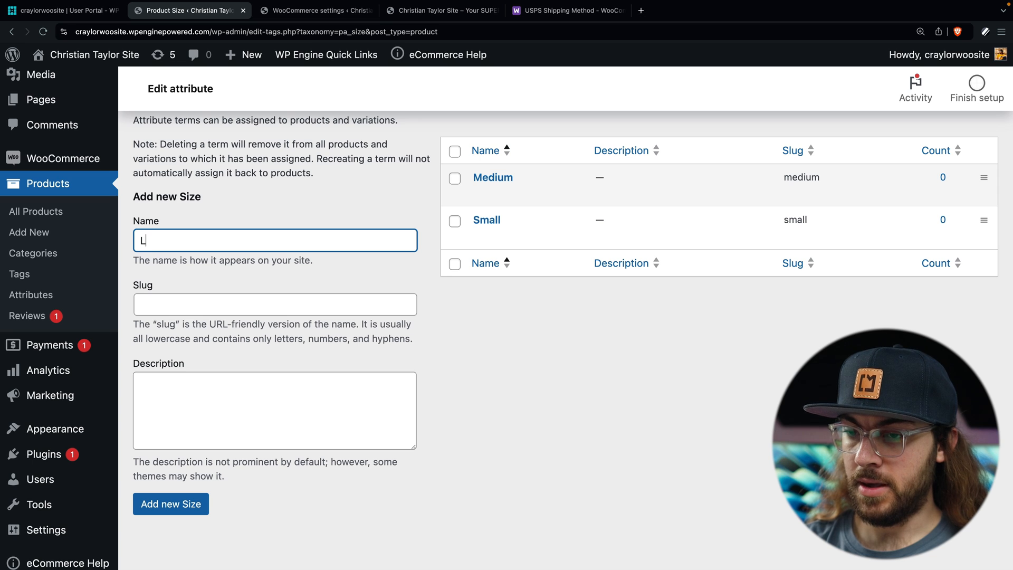
type("Large")
left_click(193, 502)
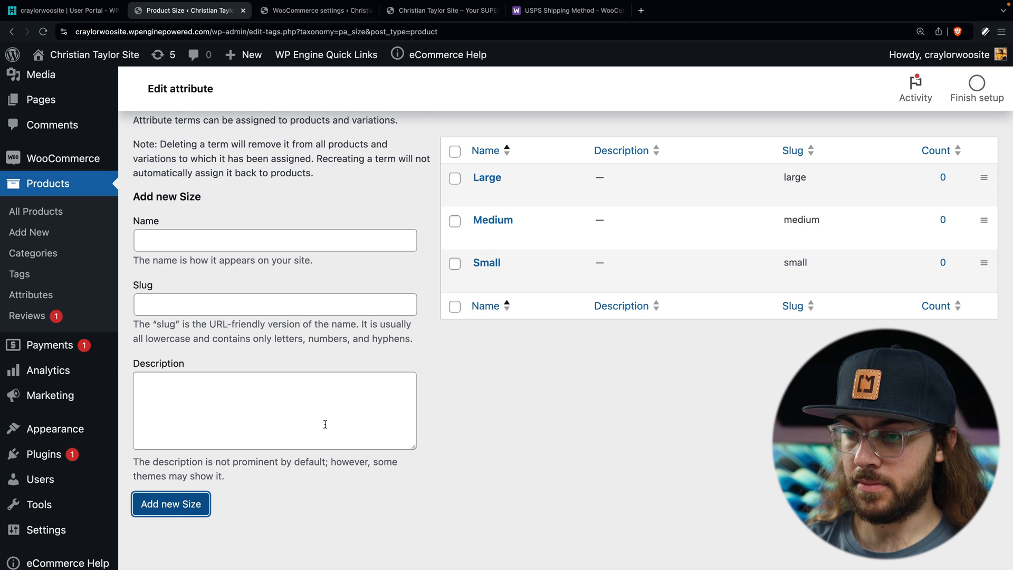
scroll(359, 280, "up", 3)
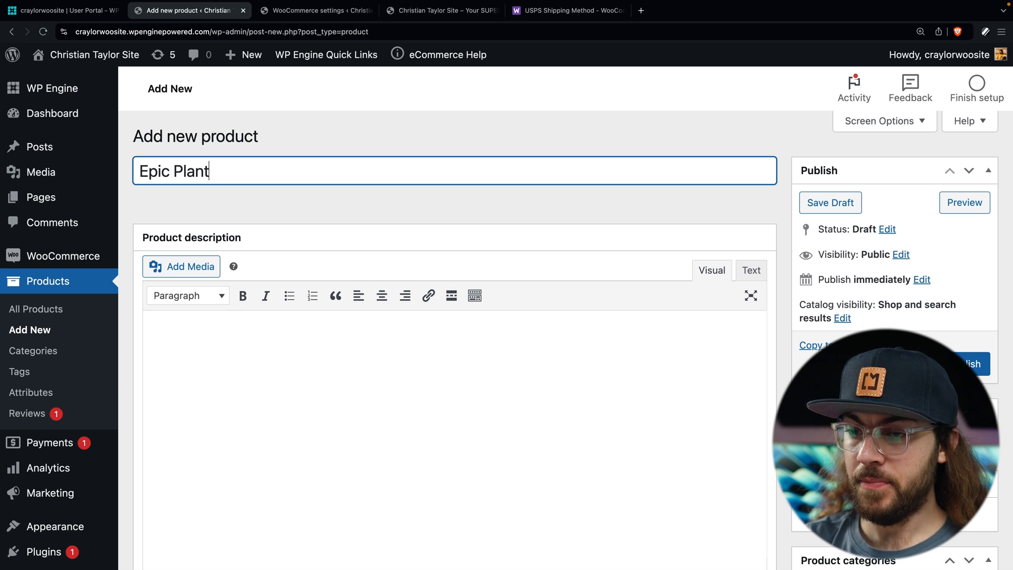
- Enter "This epic plant is the only plant you'll ever need! It's amazing!" as the description of the Epic Plant product
left_click(189, 390)
type("This epic plant is the only plant you'll ever need. It's")
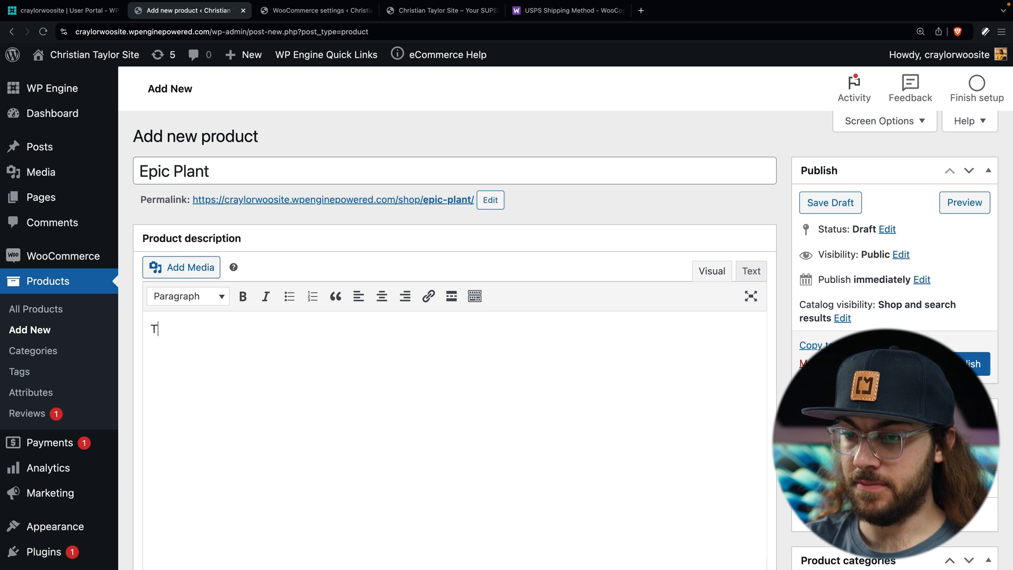
type(" amazing!")
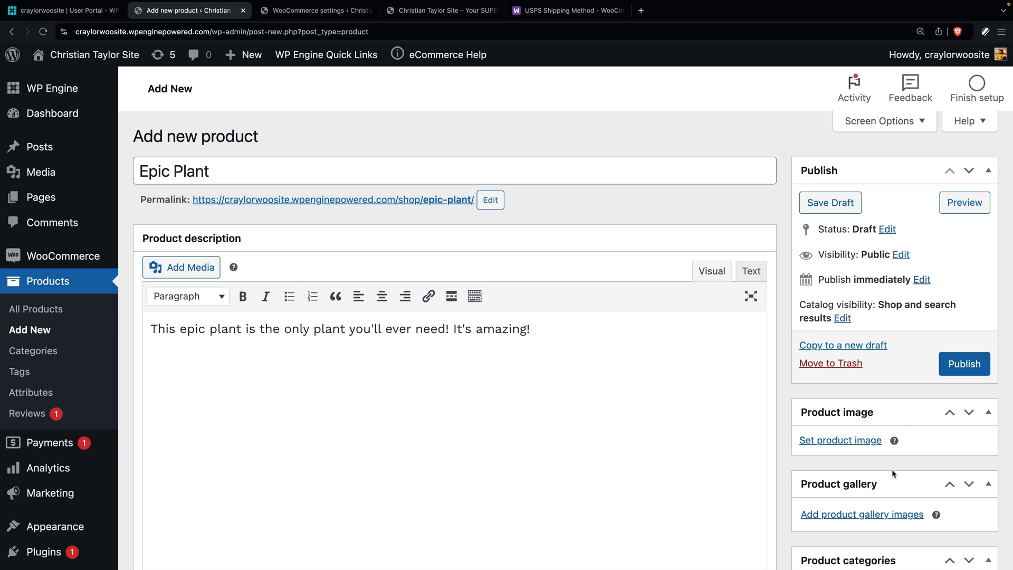
- Set the cactus photo on the pale background from the media library as the Epic Plant product image
left_click(845, 441)
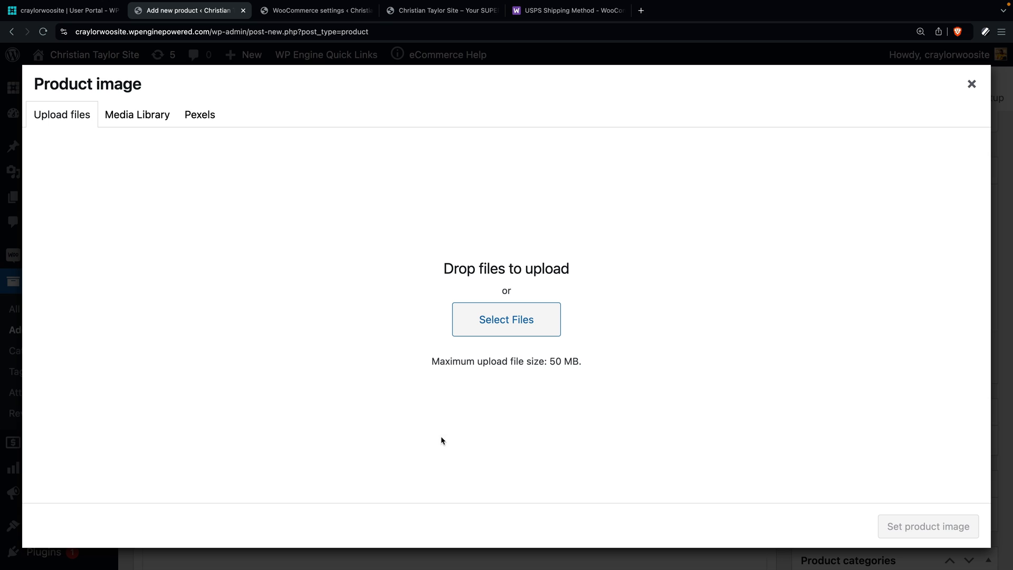
left_click(158, 116)
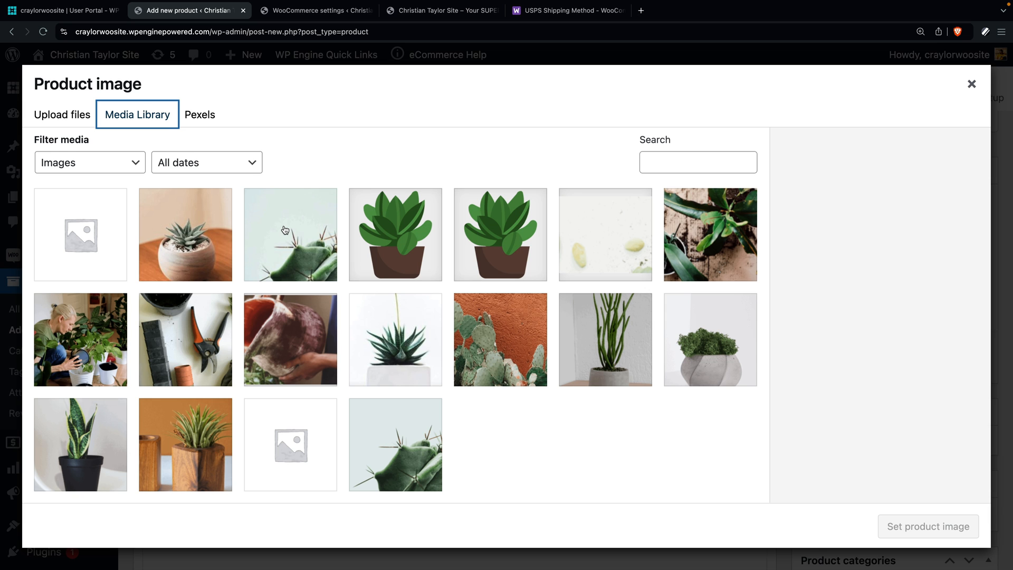
left_click(295, 243)
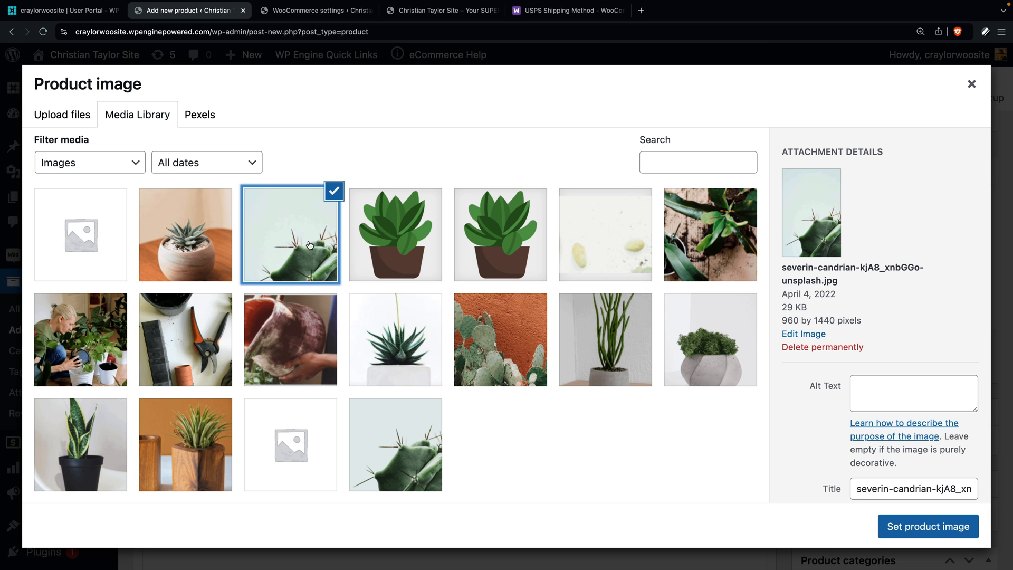
left_click(884, 524)
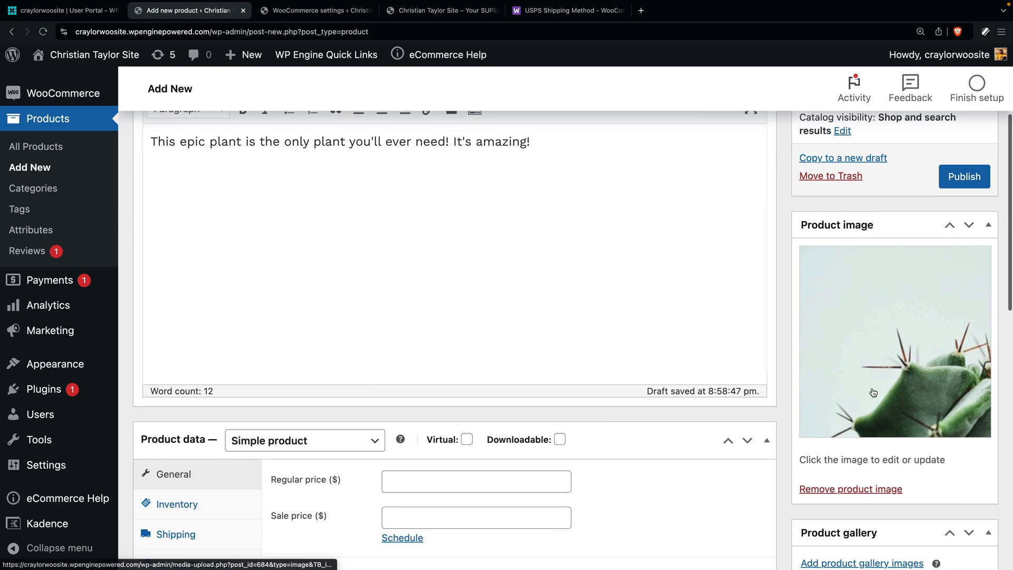
- Add the photo of pruning shears and gardening tools from the media library to the product gallery
scroll(872, 389, "down", 2)
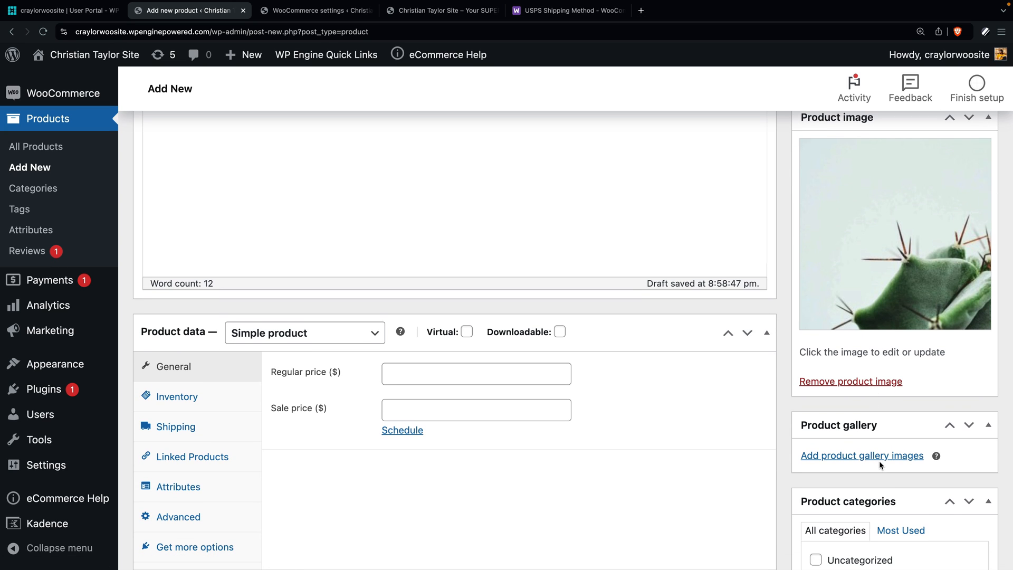
left_click(879, 457)
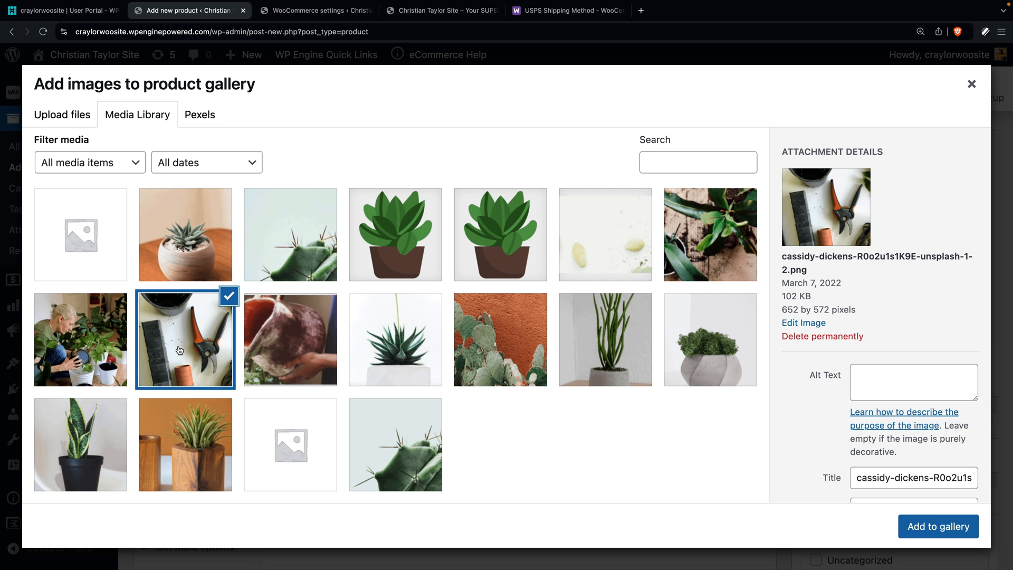
left_click(285, 343)
left_click(191, 348)
left_click(288, 342)
left_click(203, 342)
left_click(260, 340)
left_click(200, 252)
left_click(280, 237)
left_click(205, 334)
left_click(309, 336)
left_click(190, 337)
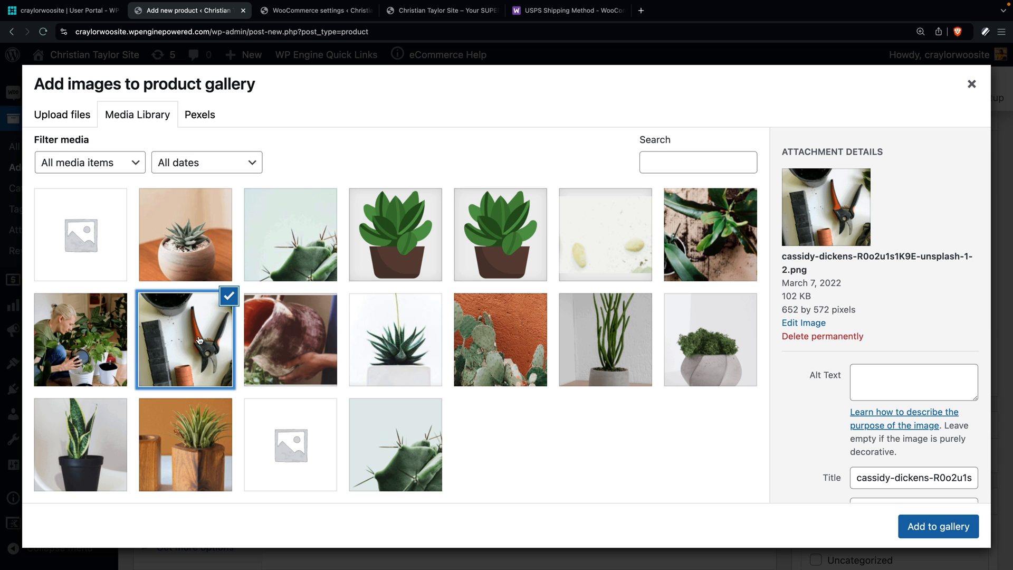
left_click(933, 529)
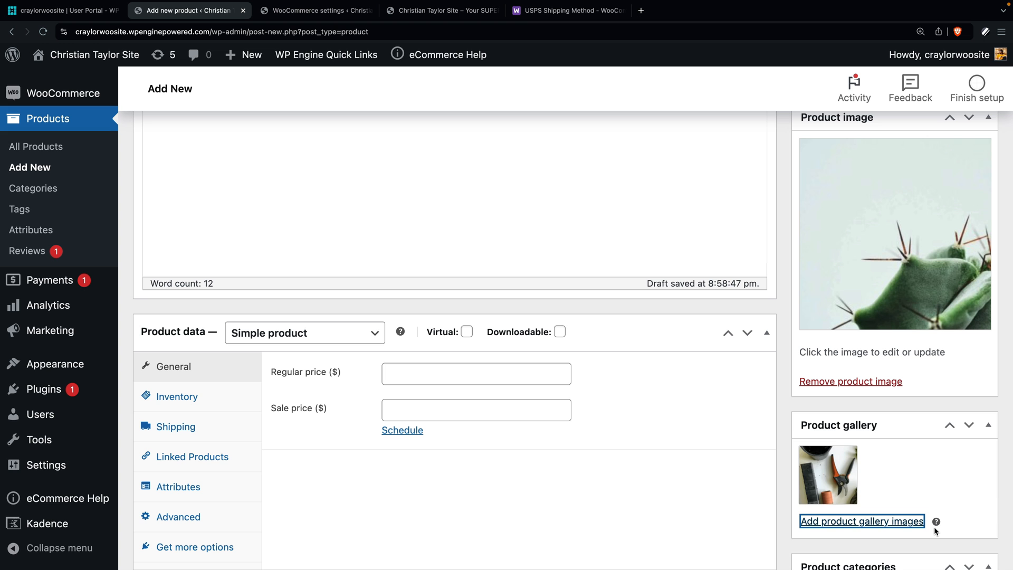
- Add the photo of hands holding a large reddish pot from the media library to the product gallery
scroll(934, 526, "down", 1)
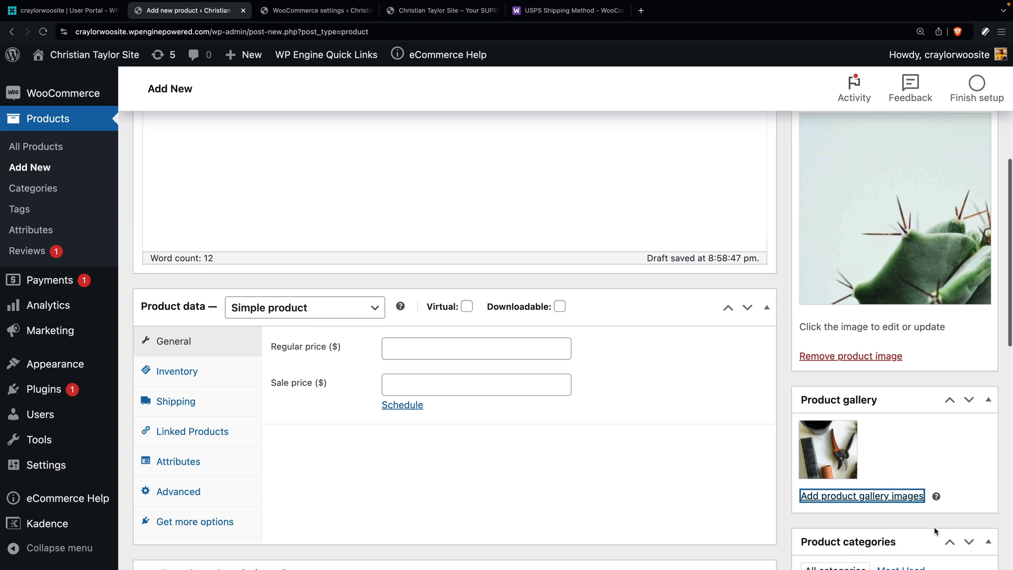
left_click(873, 496)
left_click(291, 359)
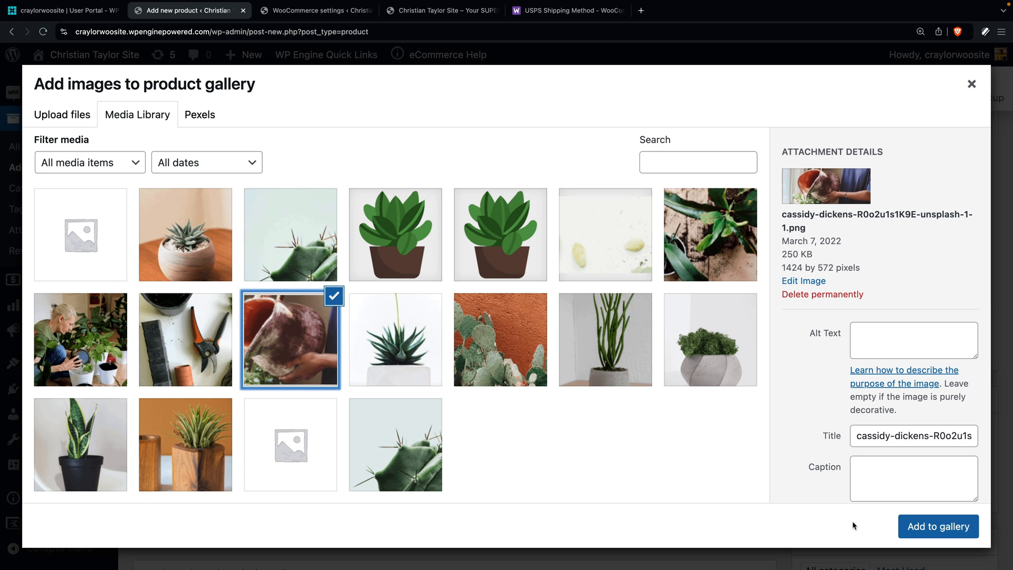
left_click(920, 526)
- Assign the product to the Outdoor Plants category and add the tag "Large Pot"
scroll(898, 472, "down", 1)
scroll(898, 473, "down", 5)
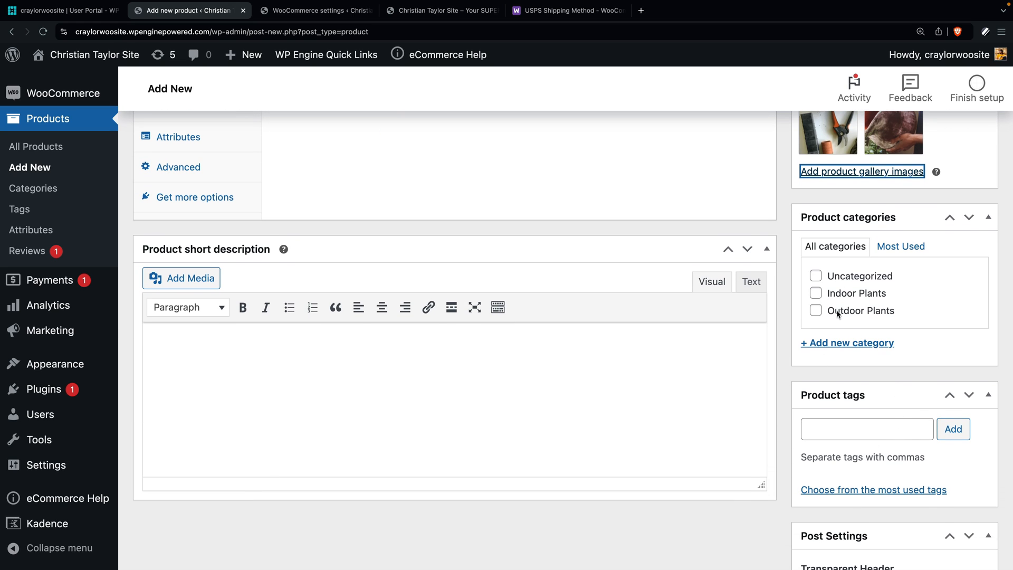
left_click(816, 317)
scroll(816, 317, "down", 1)
left_click(834, 397)
type("Large Pot")
left_click(866, 420)
left_click(951, 399)
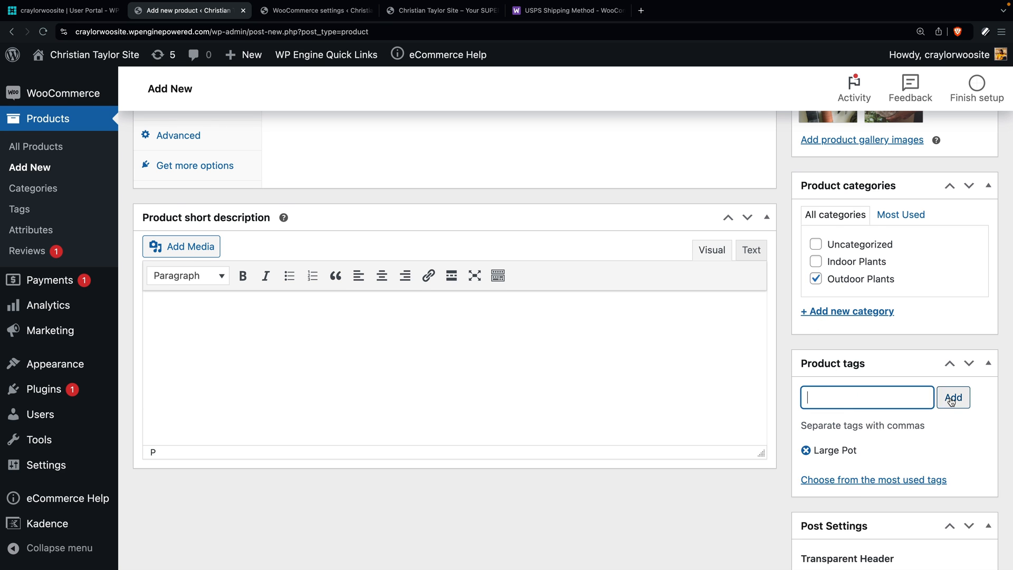
- Set the product's regular price to 49 and its sale price to 29, without scheduled sale dates
scroll(781, 346, "up", 5)
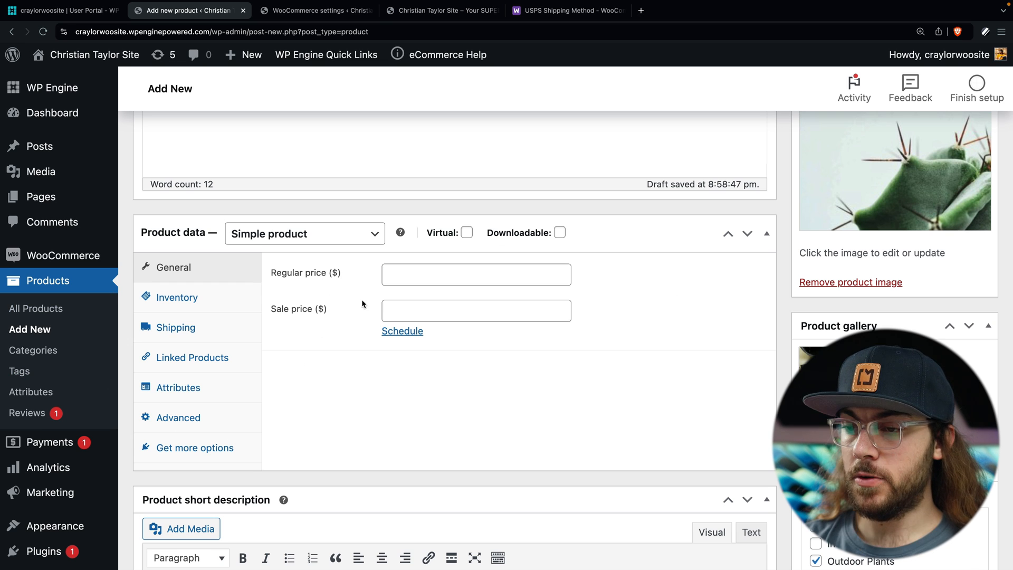
left_click(403, 275)
type("49")
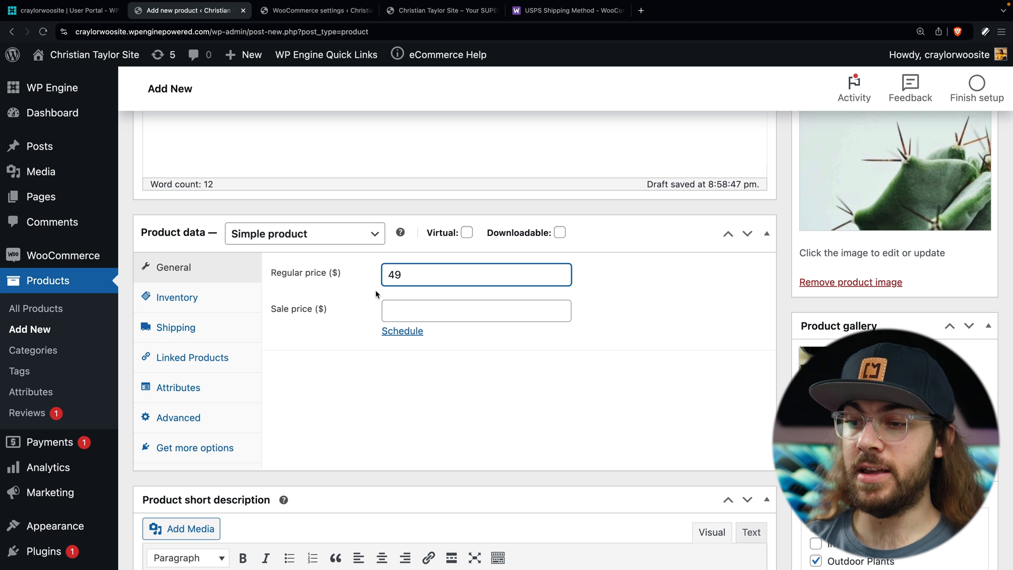
left_click(406, 310)
type("29")
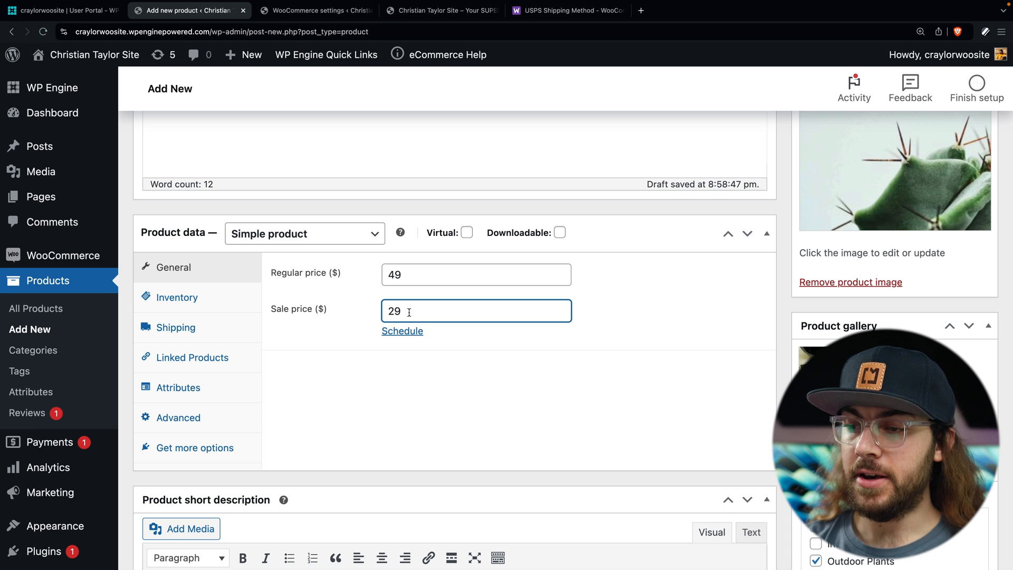
left_click(416, 331)
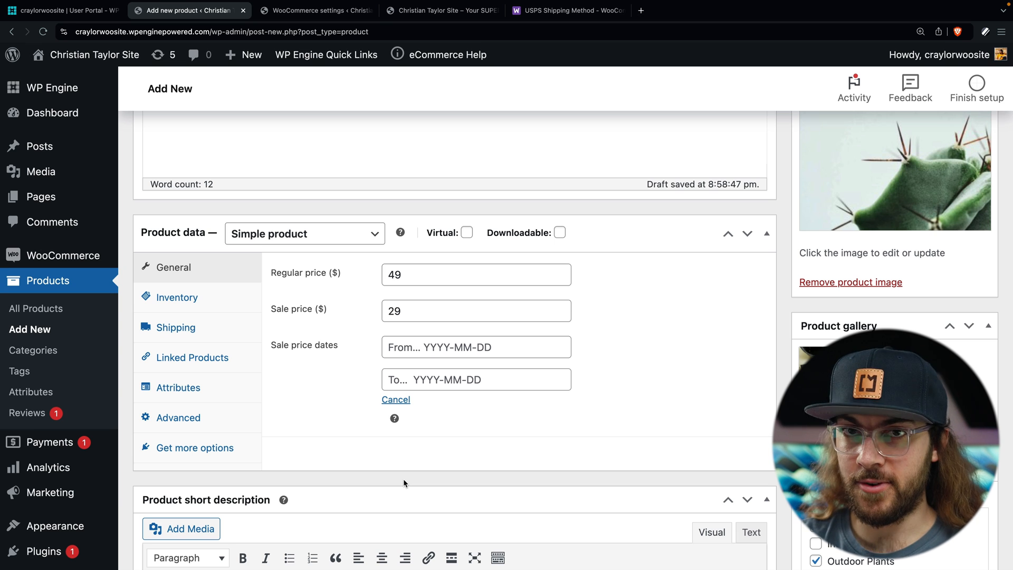
left_click(396, 399)
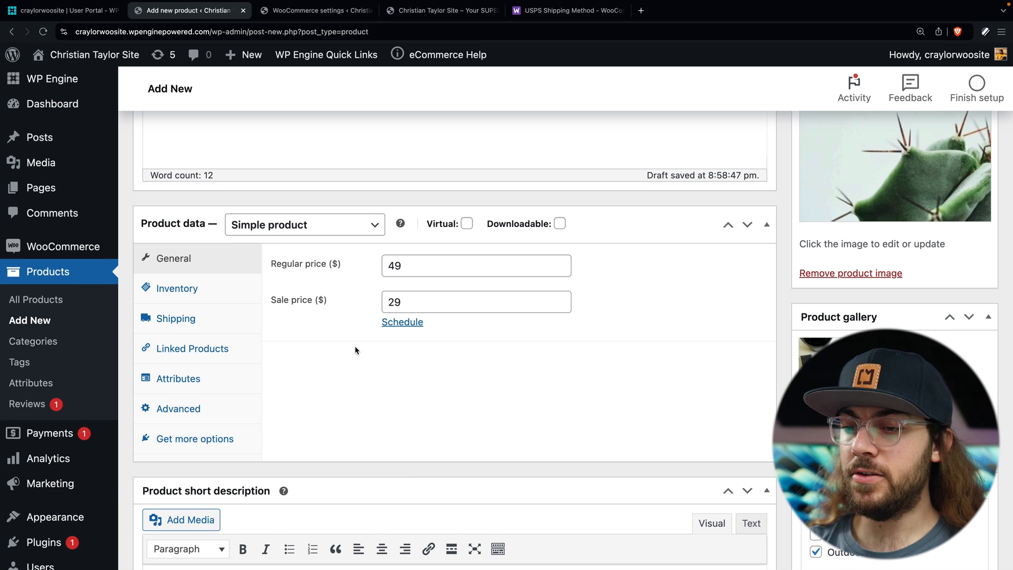
- Set the product's SKU to PLANT1 and enable stock tracking with a quantity of 50
left_click(243, 298)
left_click(422, 262)
type("PLANT1")
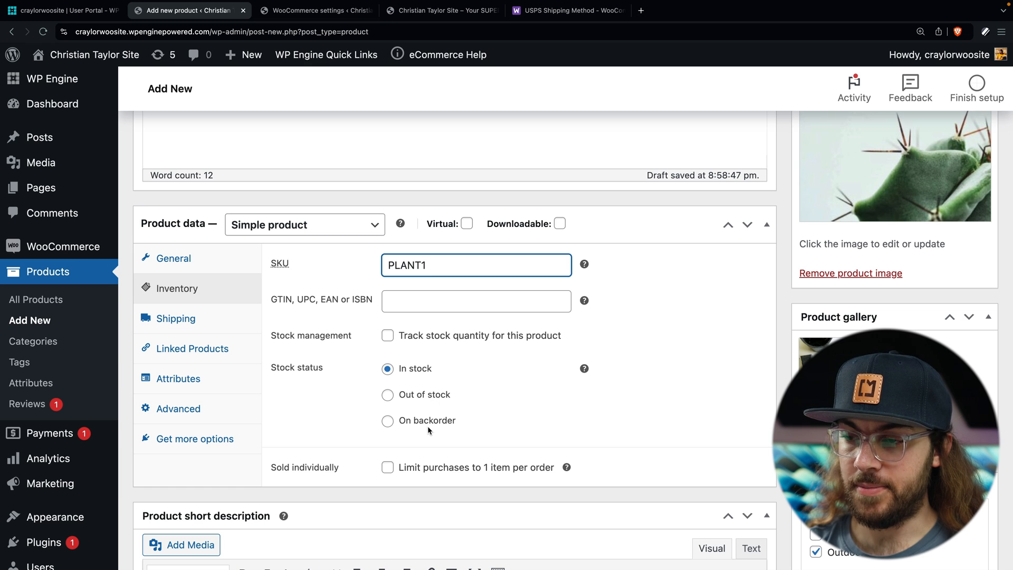
left_click(387, 336)
left_click(415, 370)
type("50")
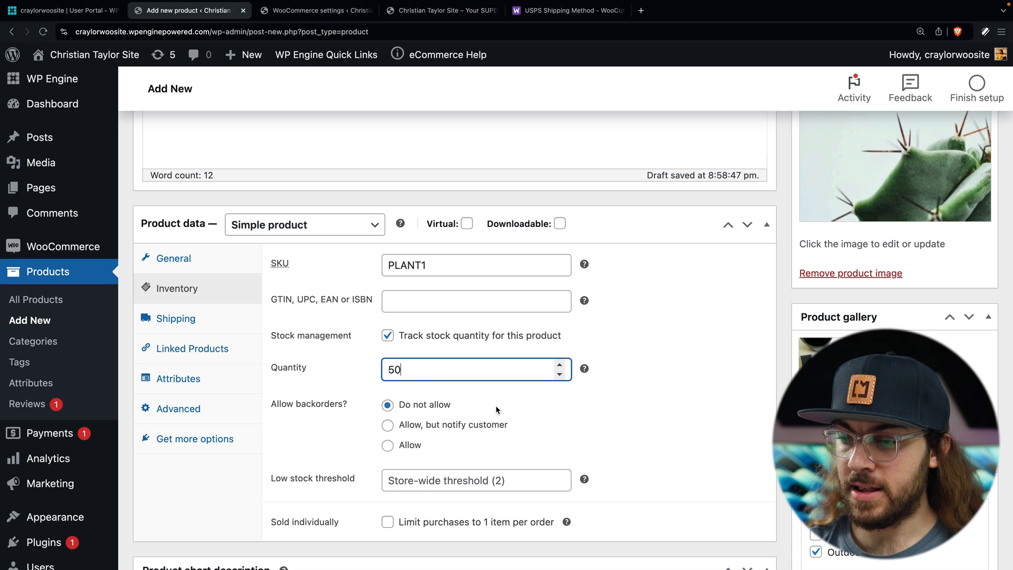
left_click(323, 324)
- Open the product's shipping data, and in the WooCommerce product settings set the weight unit to lbs and the dimensions unit to in
left_click(231, 322)
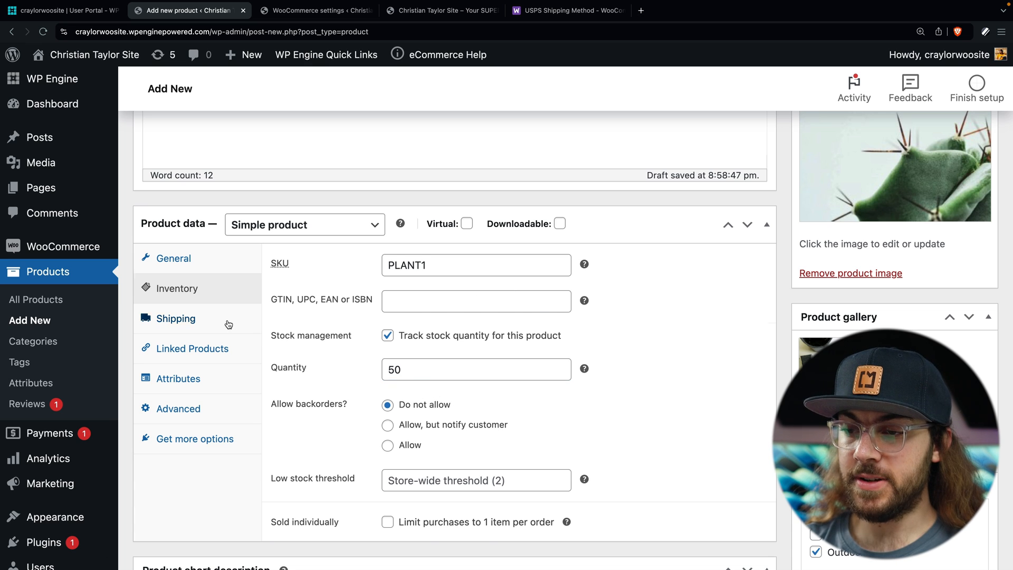
left_click(477, 347)
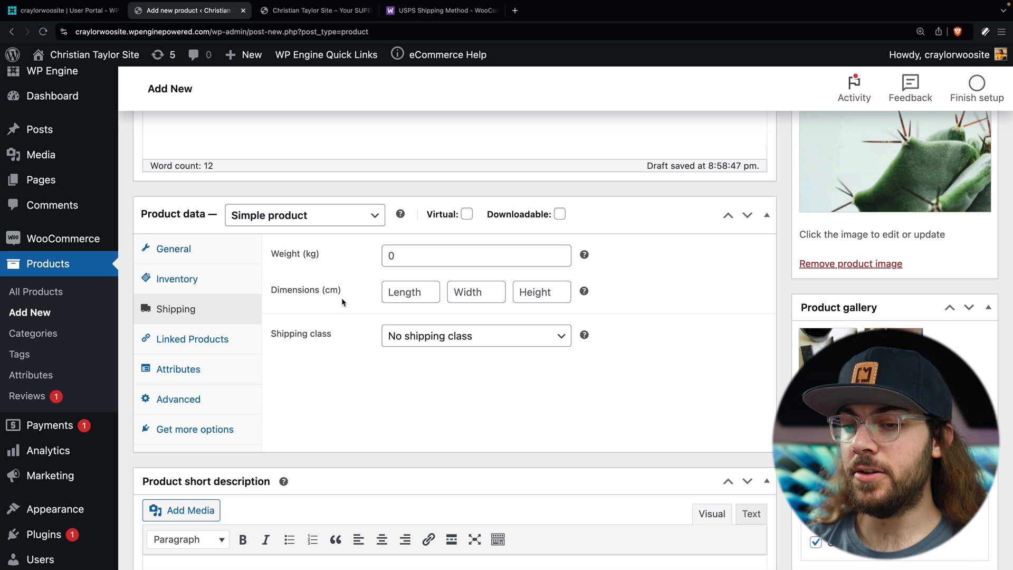
mouse_move(112, 249)
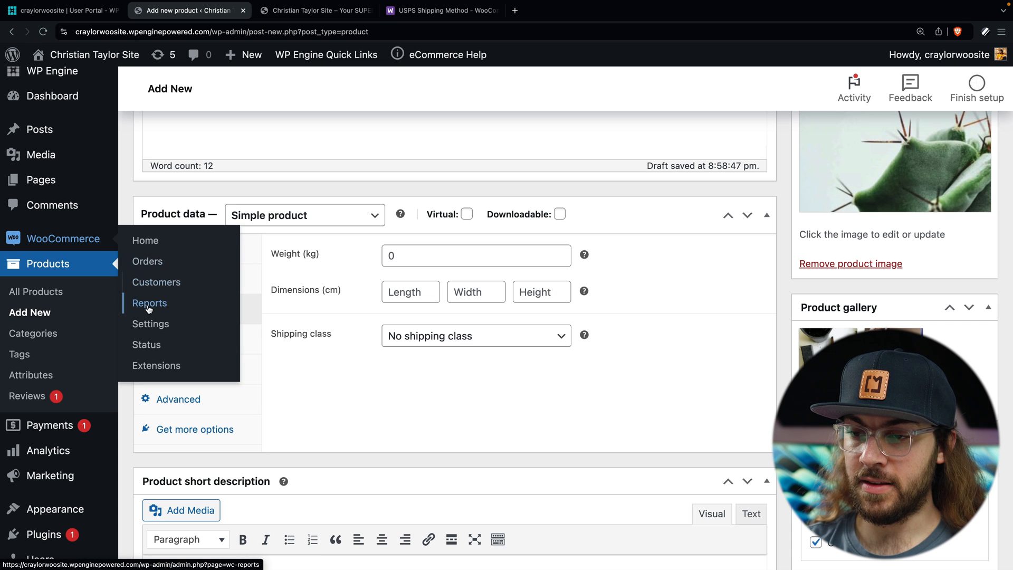
left_click(139, 324, "super")
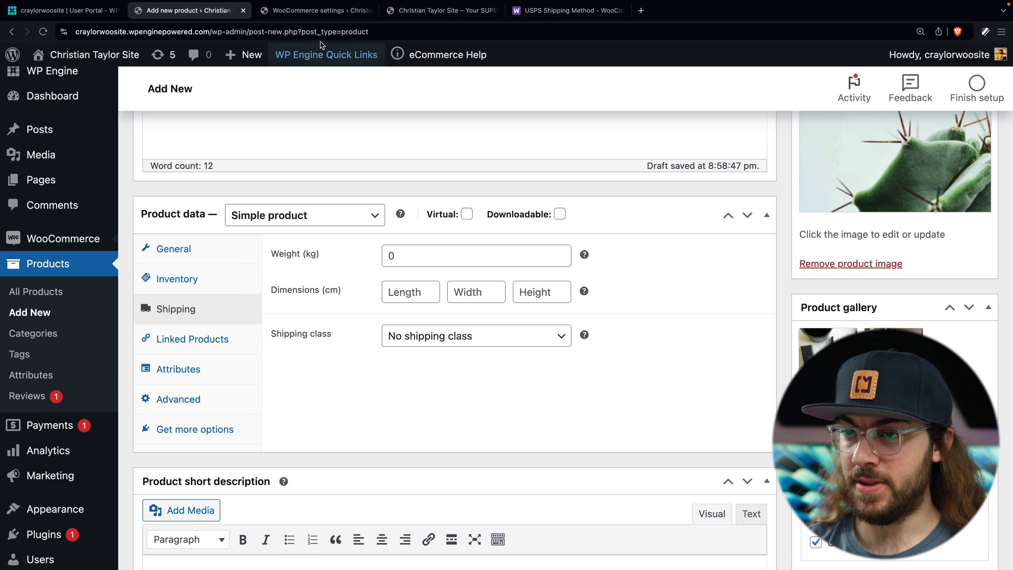
left_click(318, 12)
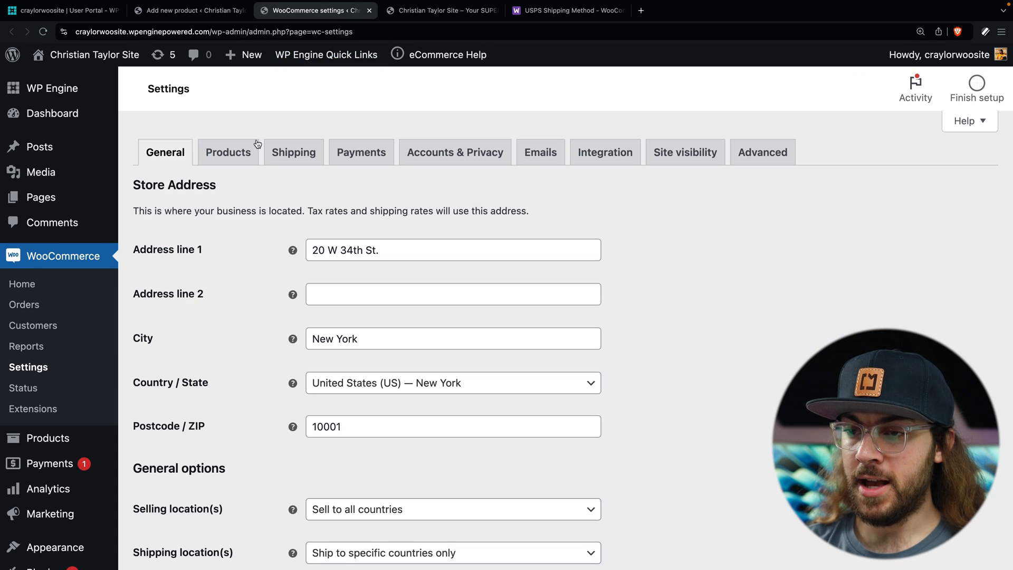
left_click(245, 155)
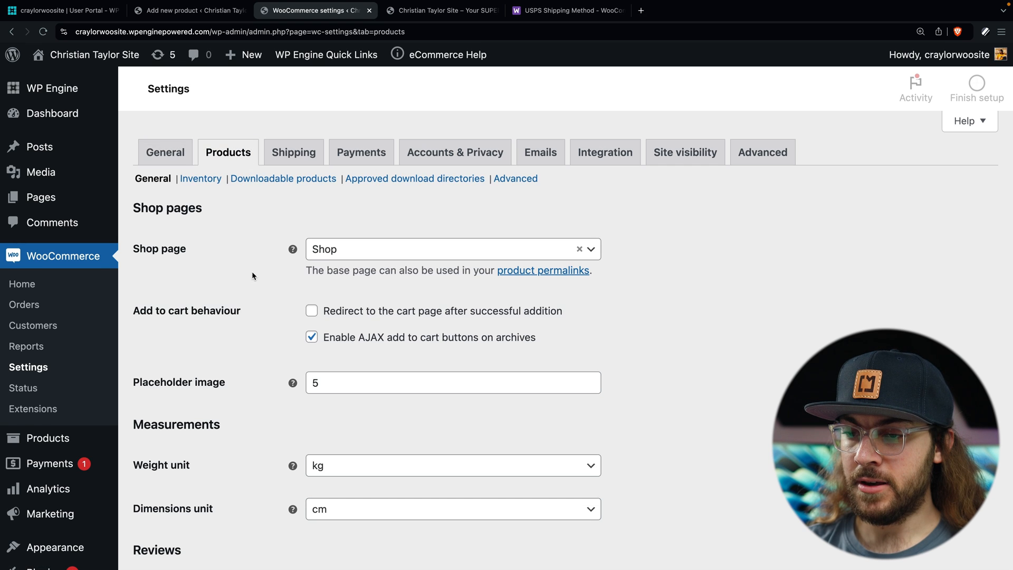
scroll(252, 269, "down", 3)
left_click(337, 317)
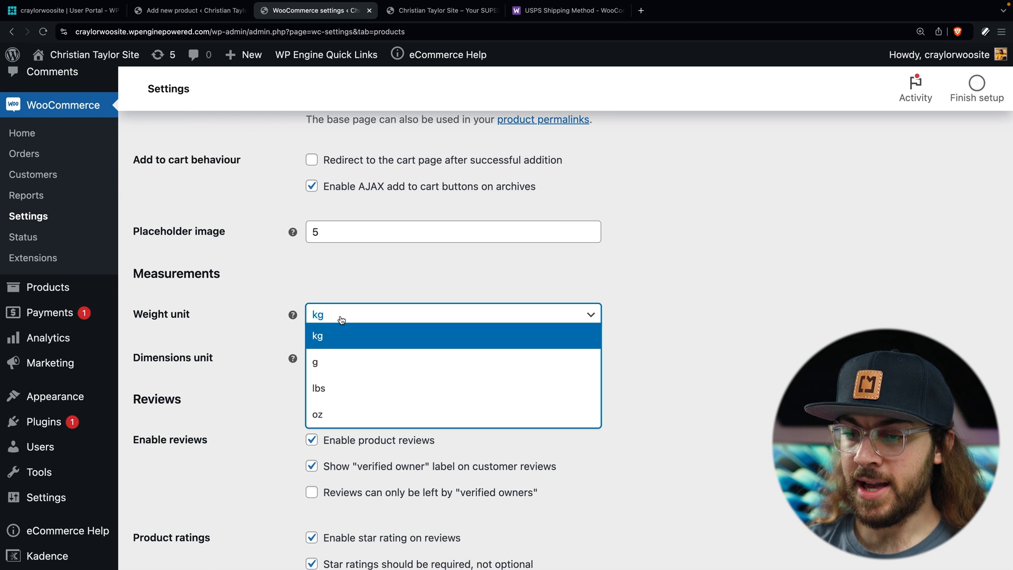
left_click(370, 390)
left_click(384, 358)
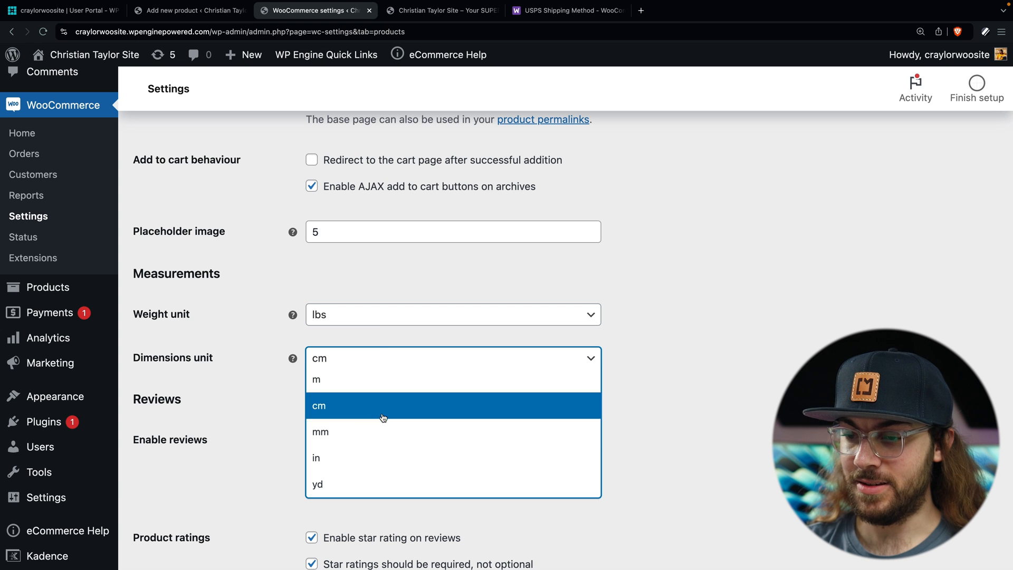
left_click(369, 457)
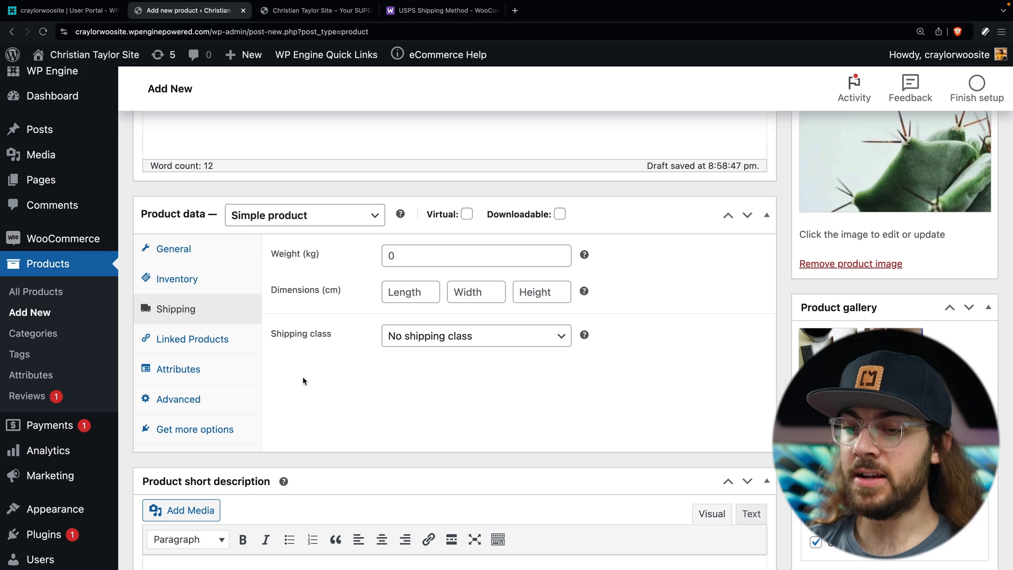
- Review the product's linked products options for upsells and cross-sells, and its attribute options
left_click(235, 347)
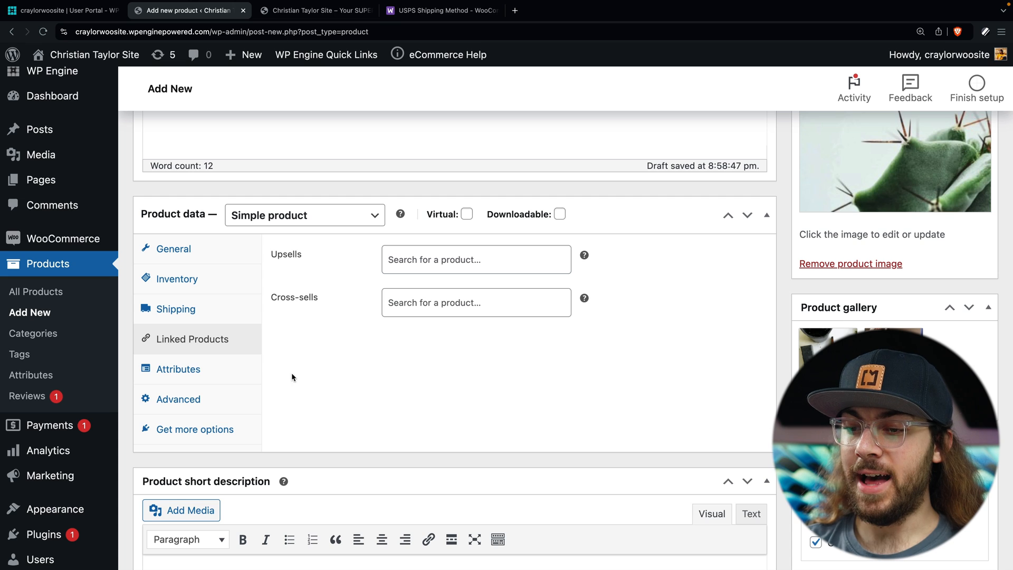
left_click(179, 368)
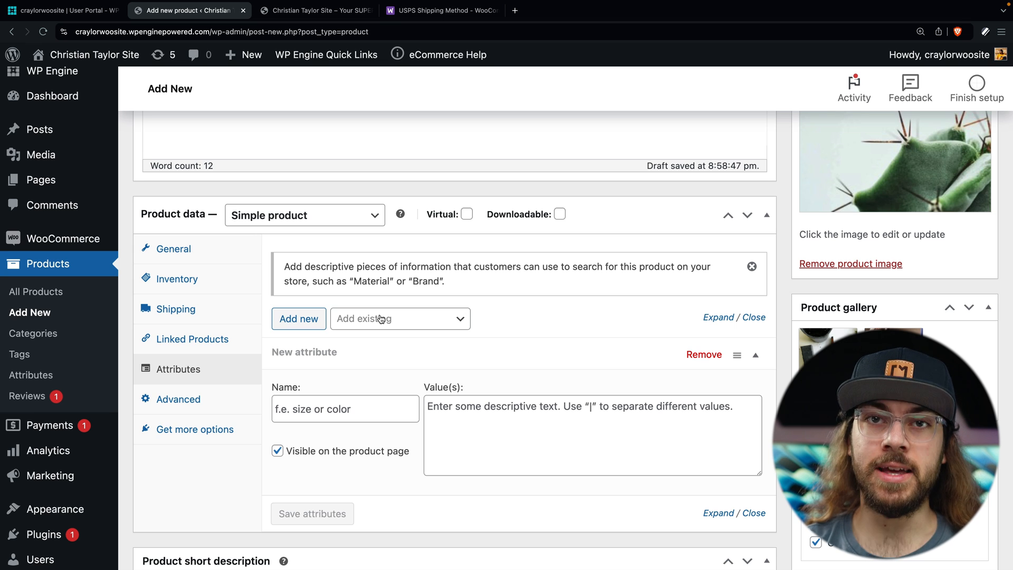
- Fill in a new custom product attribute named Size with the value Large
left_click(370, 410)
type("Size")
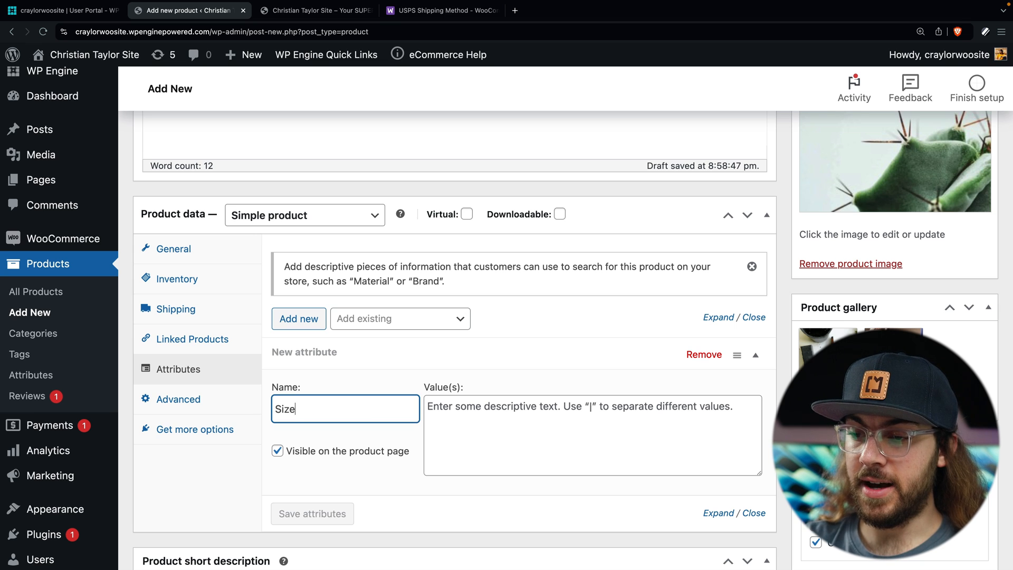
key("Tab")
type("Larg")
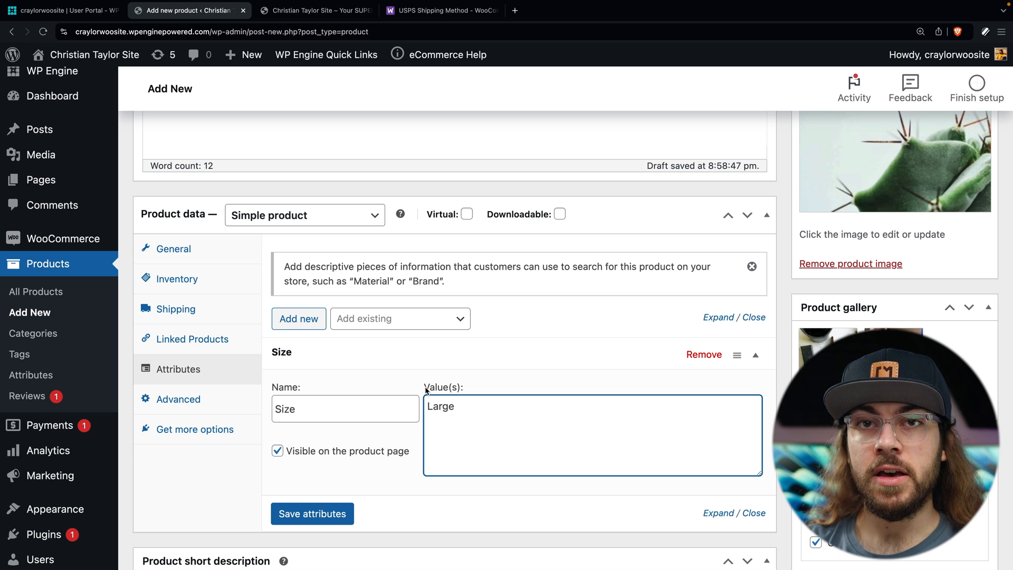
- Change the product type to Variable product and add the existing Color attribute with all its values: Blue, Green and Red
left_click(372, 221)
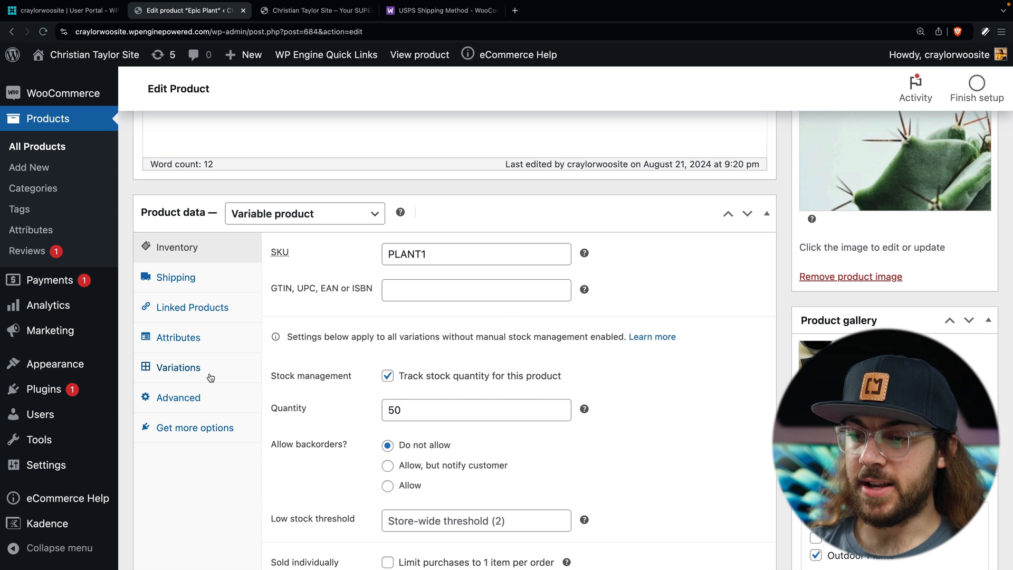
left_click(211, 378)
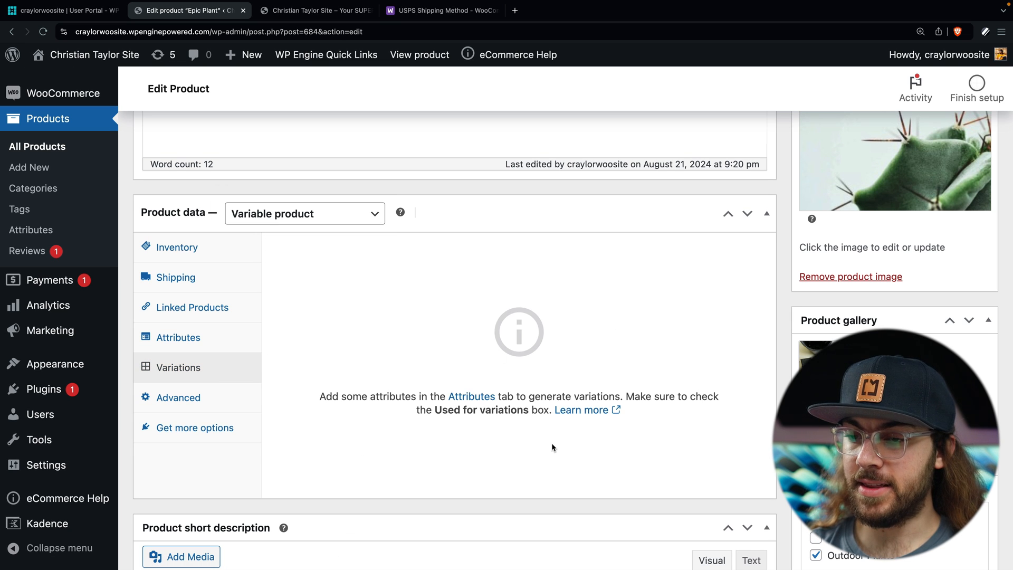
left_click(248, 348)
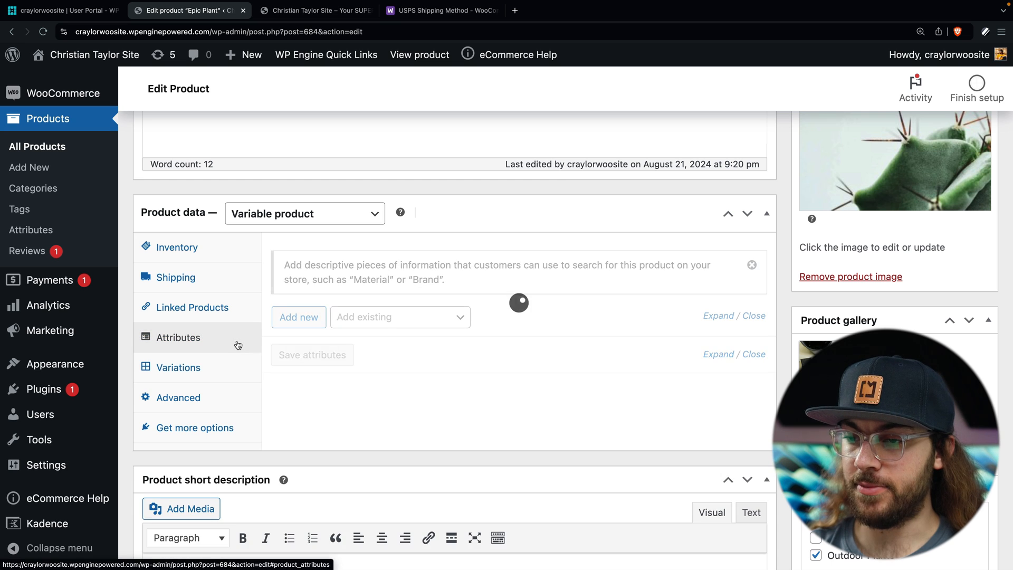
left_click(381, 323)
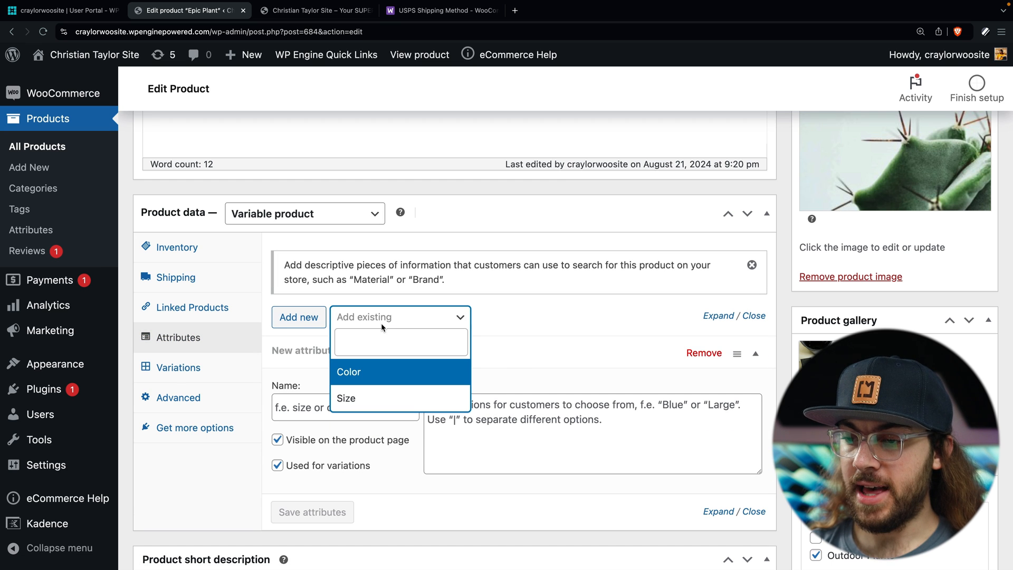
left_click(390, 374)
scroll(388, 369, "down", 1)
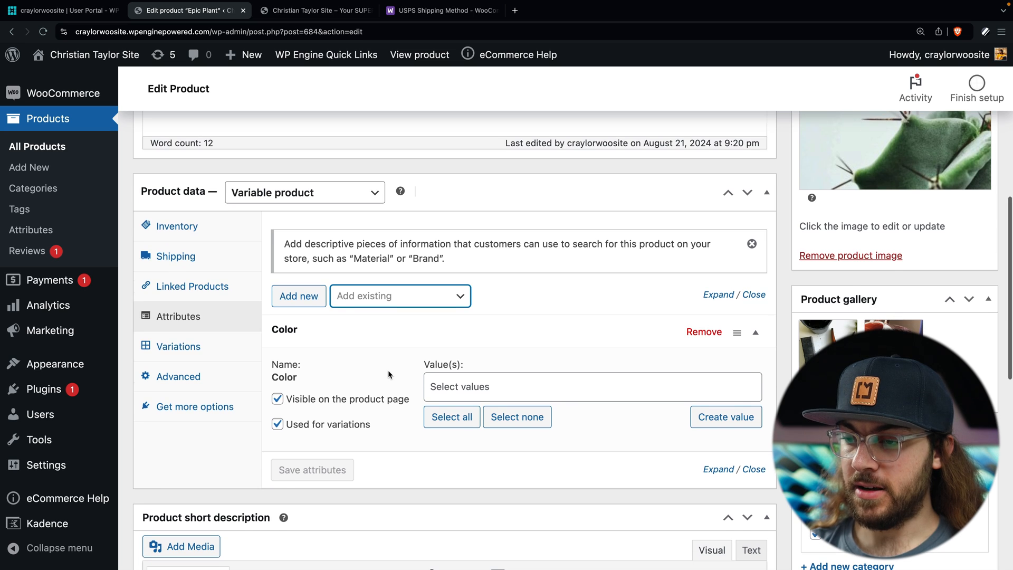
left_click(449, 418)
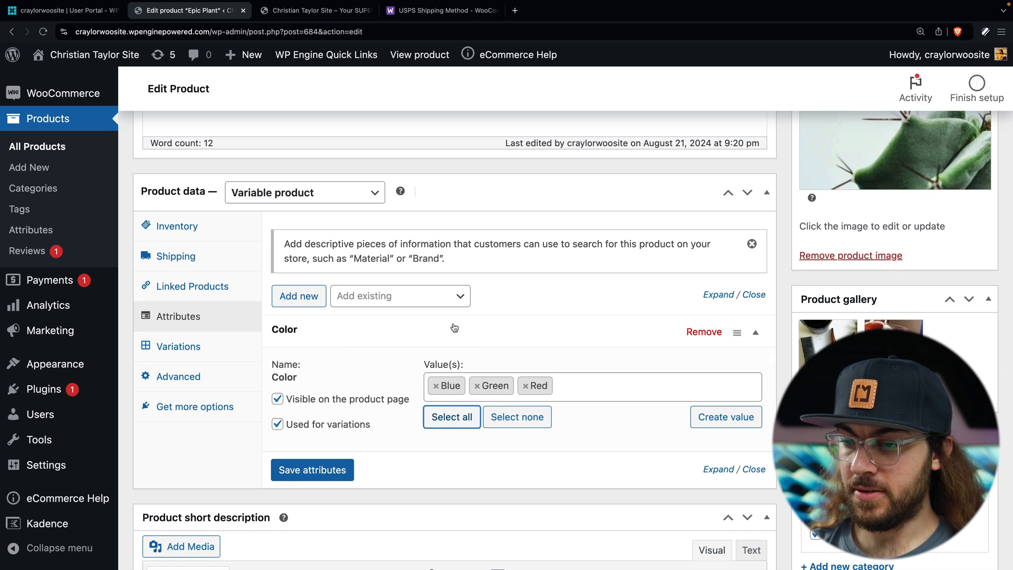
- Add the existing Size attribute with all its values, Large, Medium and Small, and save the product's attributes
left_click(425, 306)
left_click(421, 384)
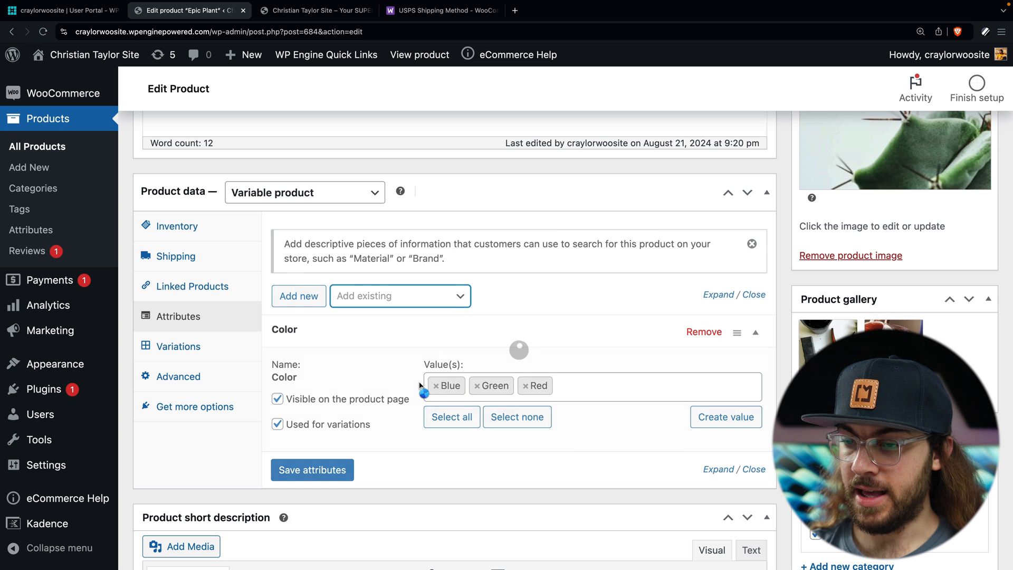
scroll(437, 337, "down", 3)
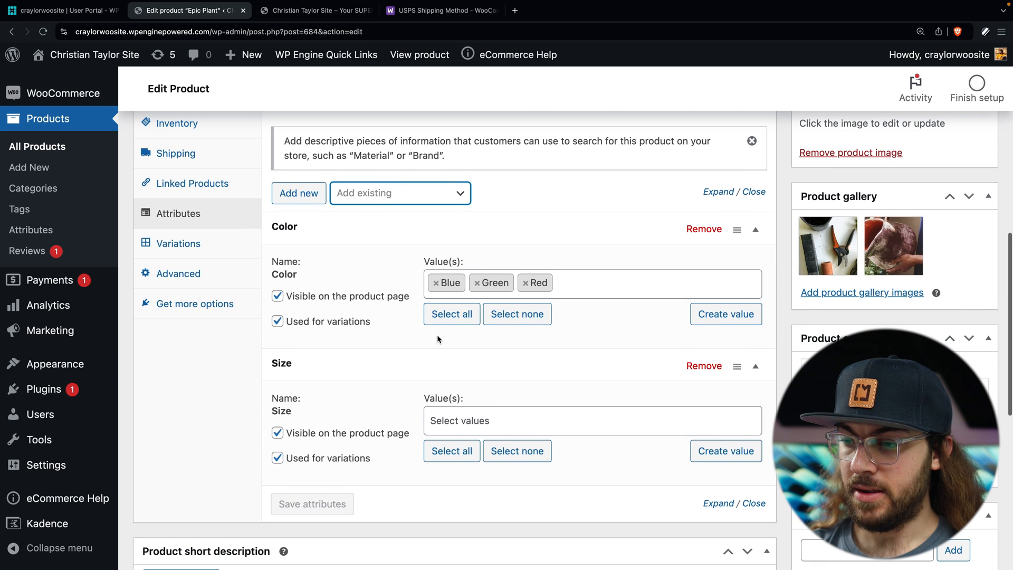
left_click(456, 450)
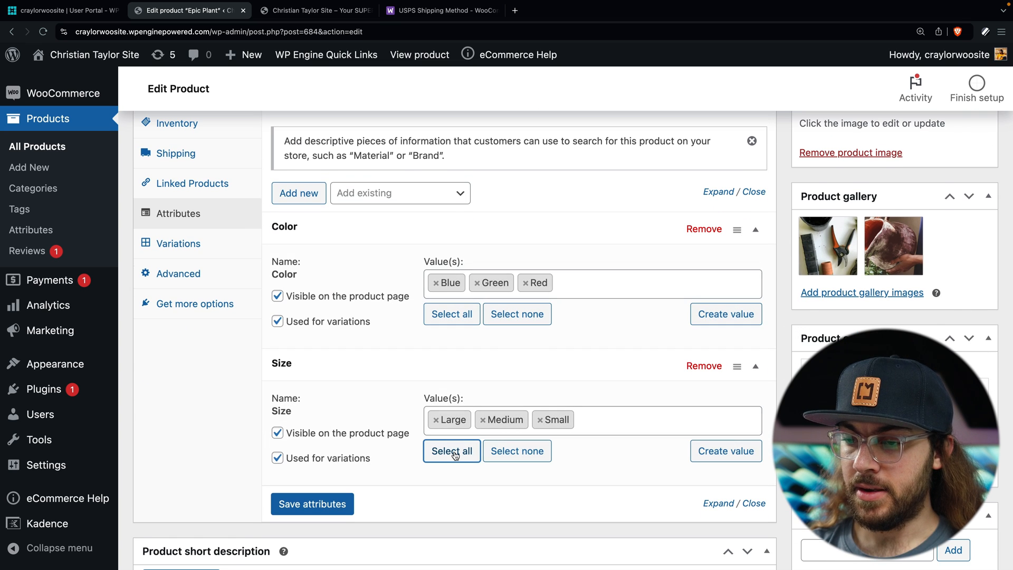
left_click(340, 508)
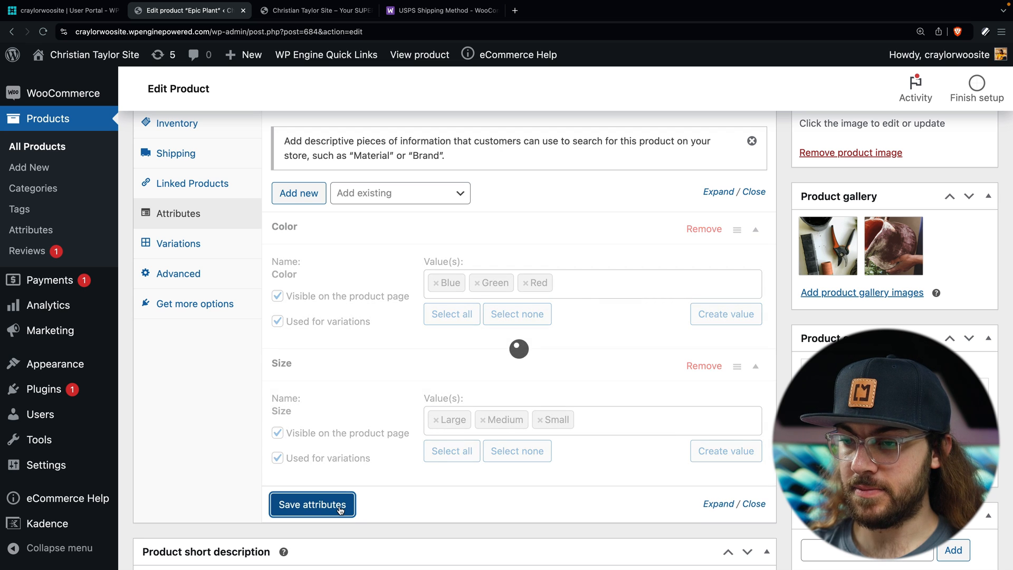
- Generate all product variations from the Color and Size attributes and look through the resulting list
left_click(221, 243)
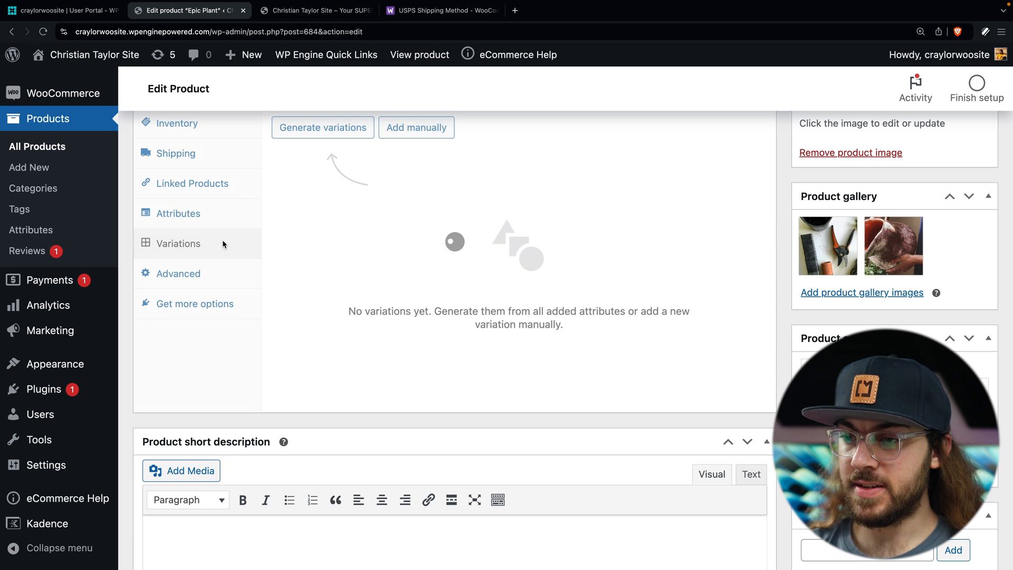
scroll(306, 235, "up", 2)
left_click(342, 204)
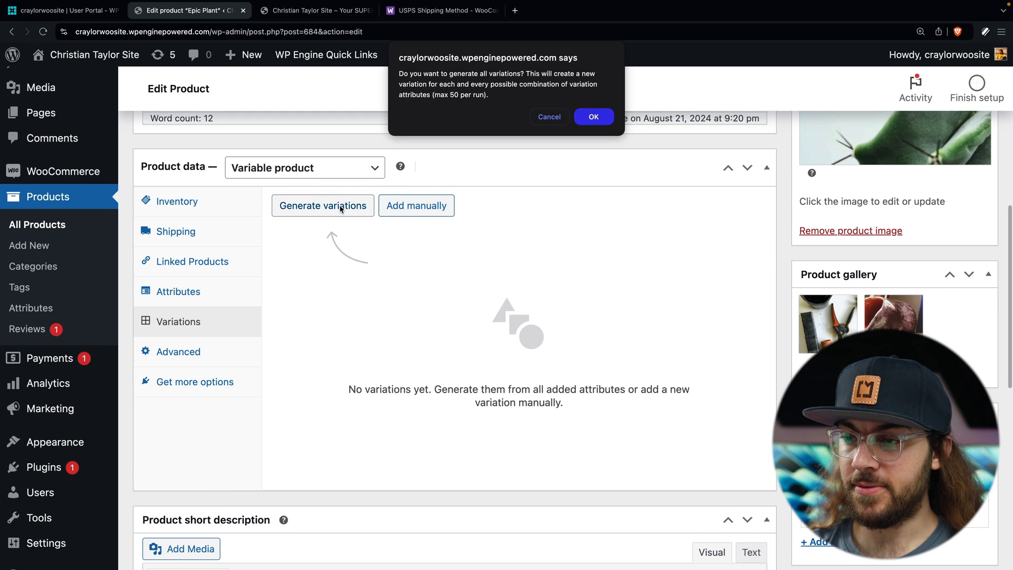
left_click(594, 117)
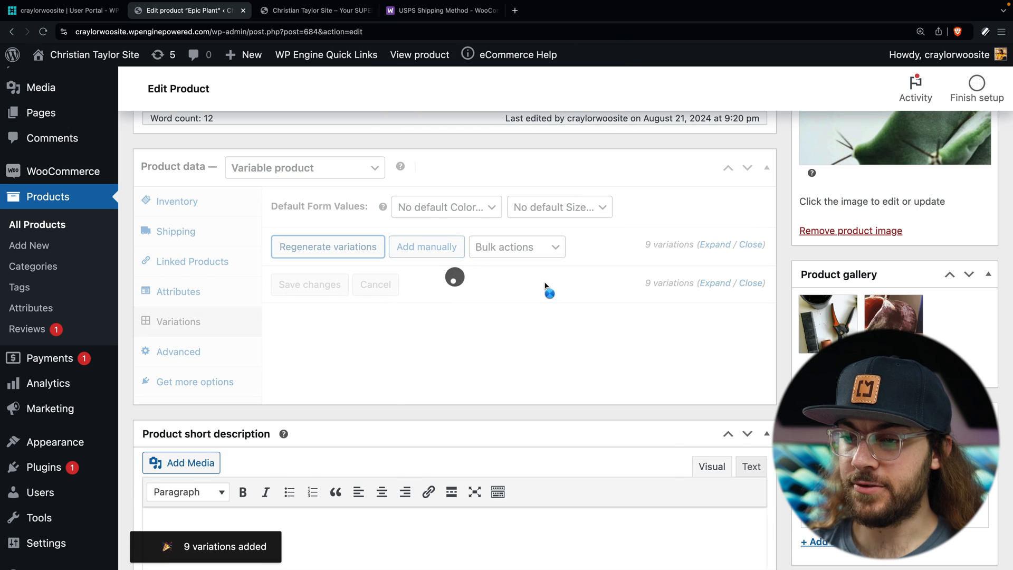
scroll(545, 283, "down", 3)
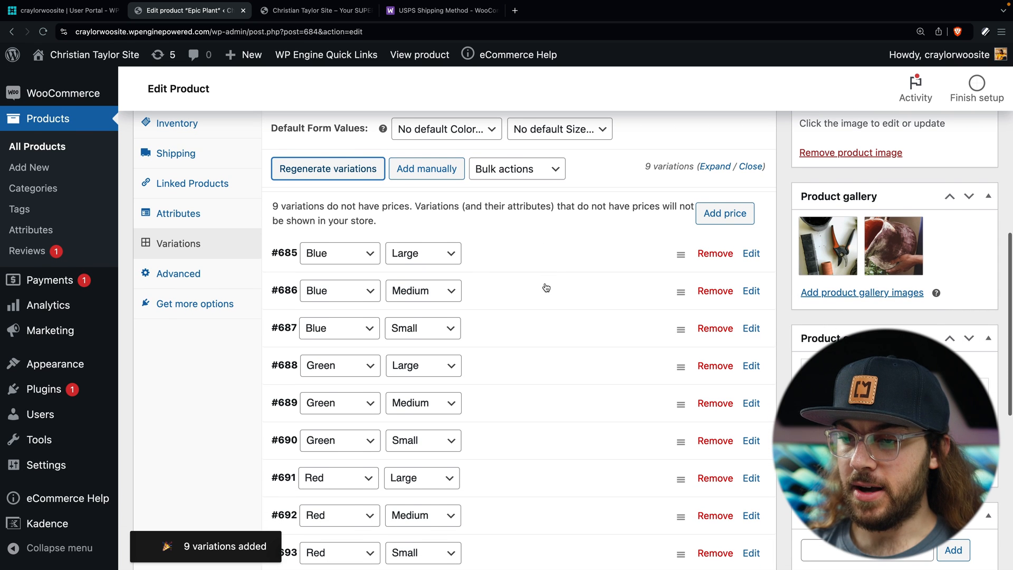
scroll(368, 468, "down", 3)
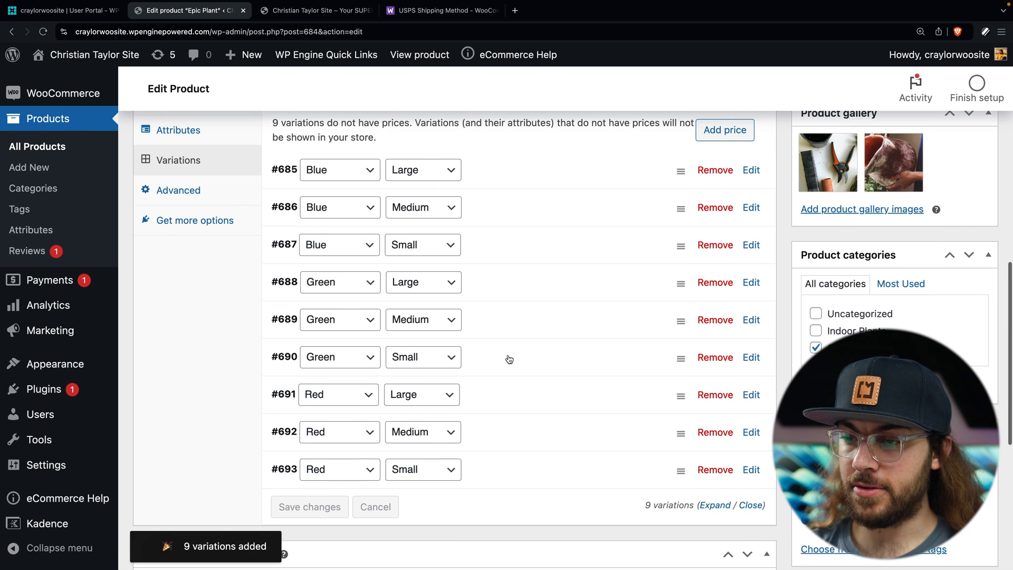
scroll(514, 464, "up", 1)
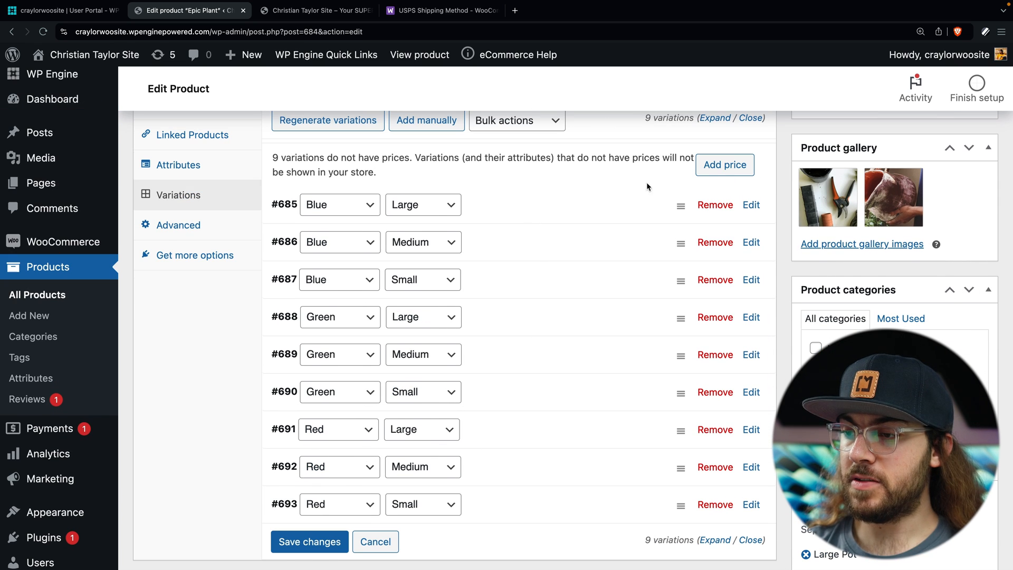
- Add a price of 50 to all the variations that have no price
left_click(721, 165)
left_click(497, 317)
type("50")
left_click(704, 352)
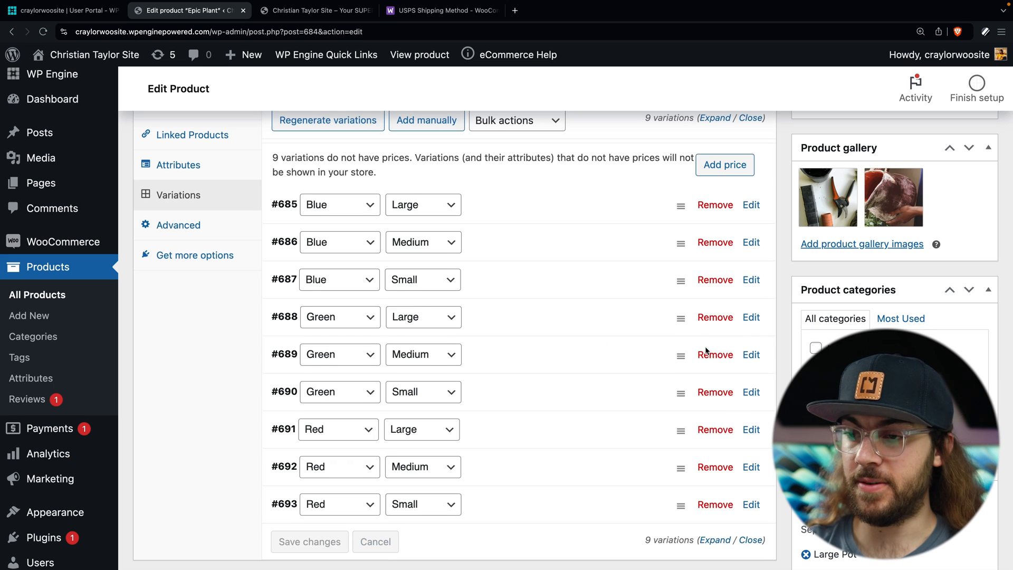
- Enable stock management for the Blue Large variation and clear its stock quantity
left_click(614, 176)
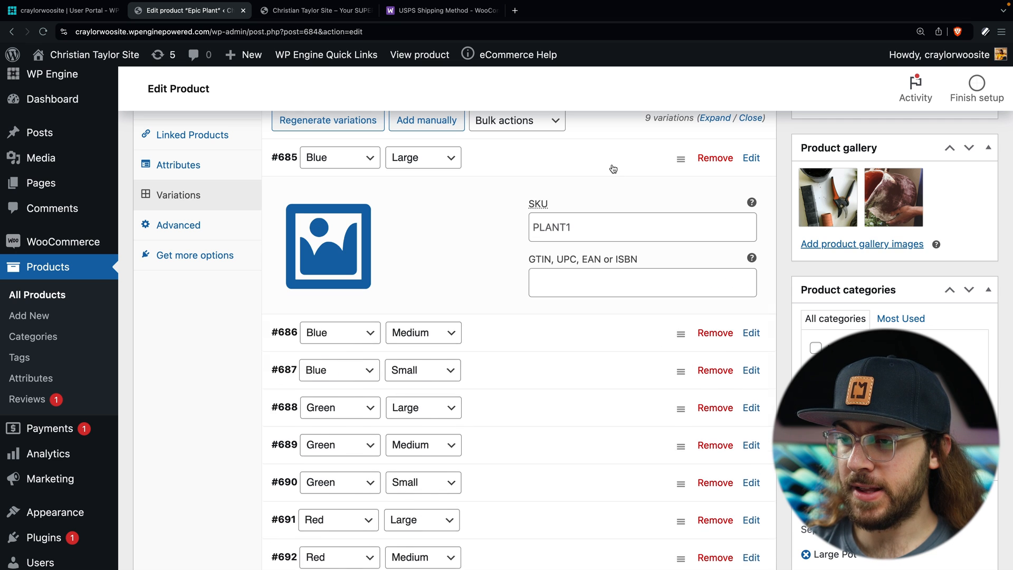
scroll(630, 230, "down", 1)
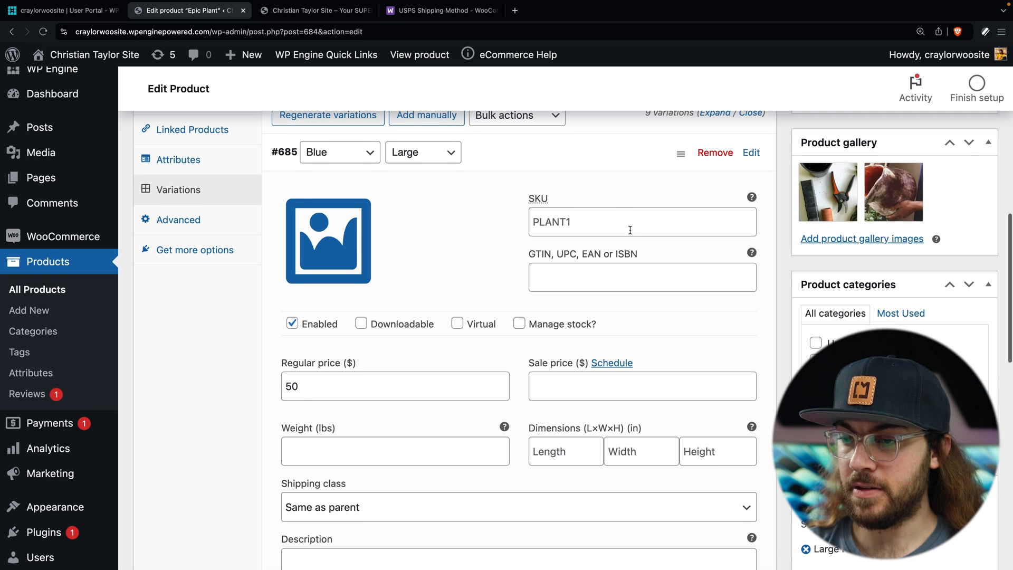
scroll(565, 224, "down", 1)
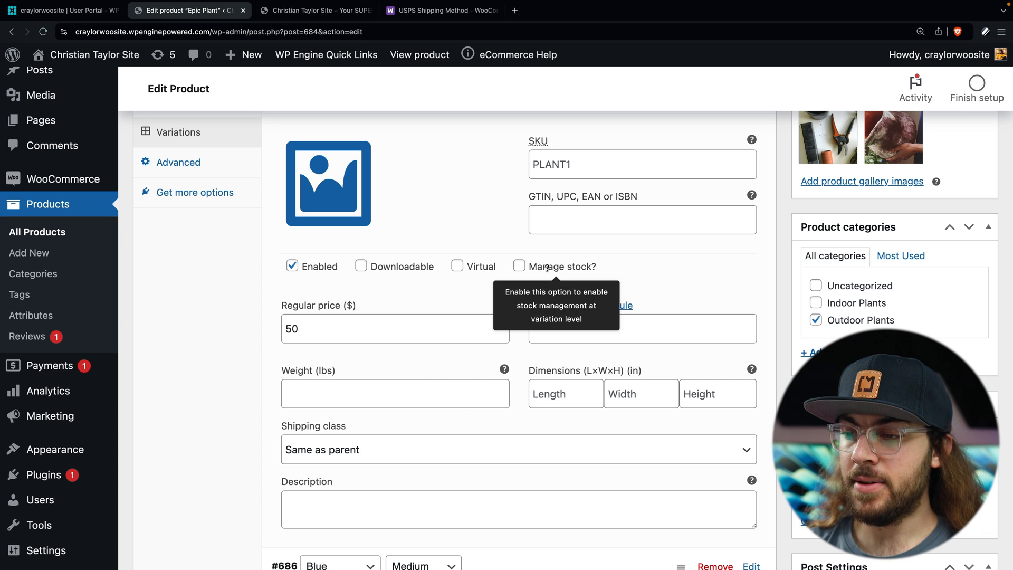
left_click(520, 266)
scroll(497, 347, "down", 1)
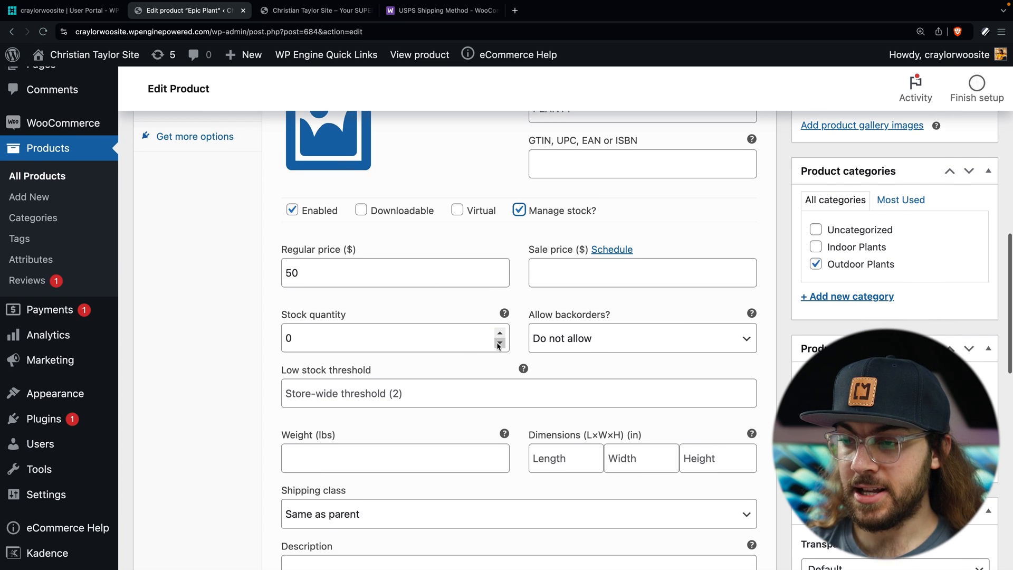
left_click(447, 334)
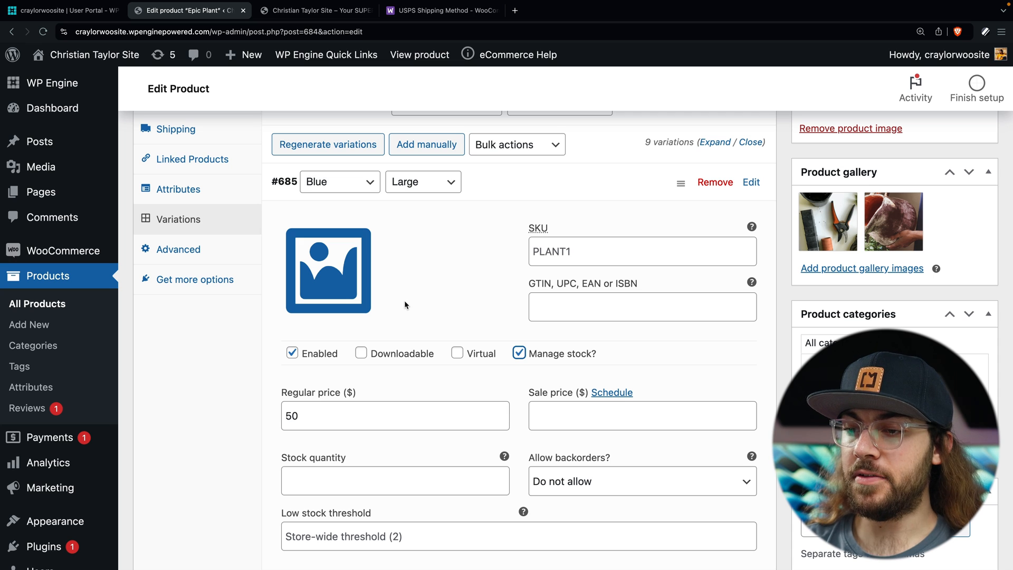
- Set cropped-succulent.png from the media library as the Blue Large variation's image and collapse the variation
left_click(353, 270)
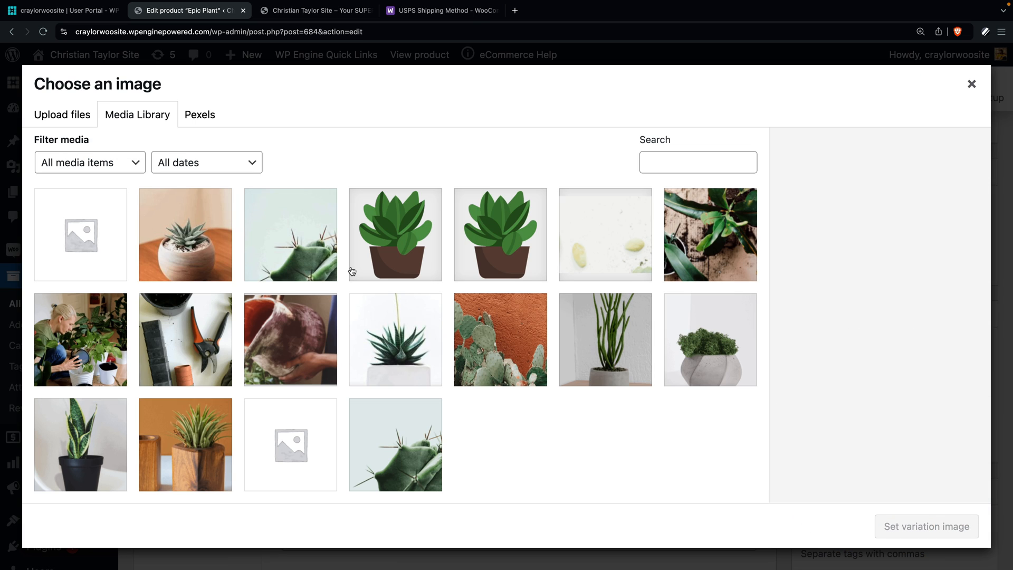
left_click(392, 251)
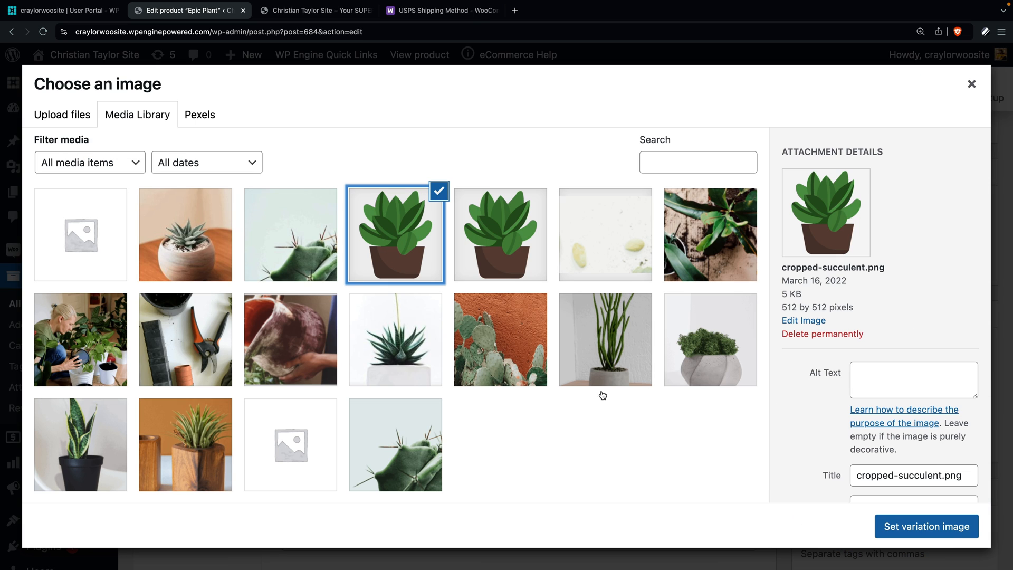
left_click(895, 526)
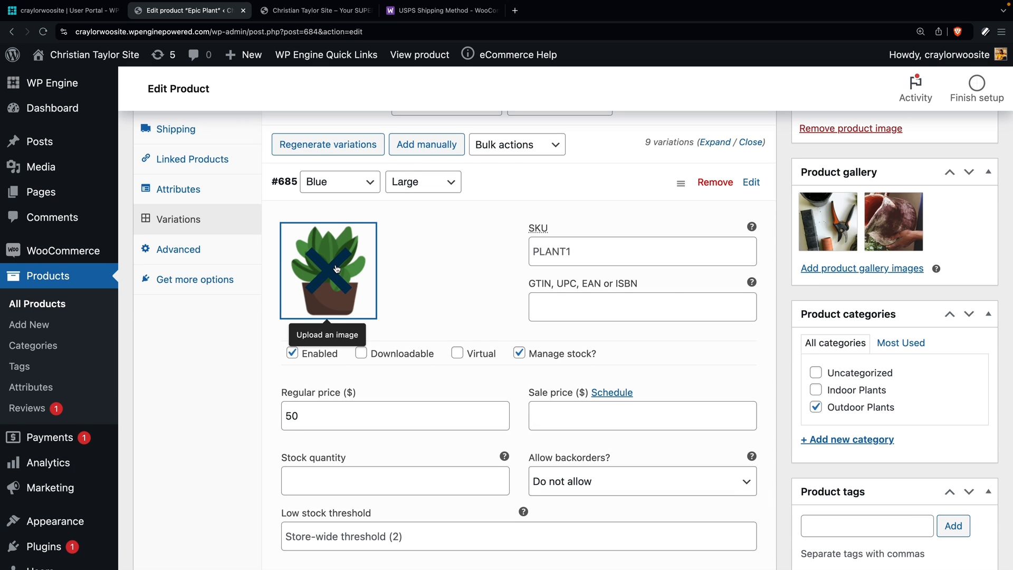
left_click(442, 165)
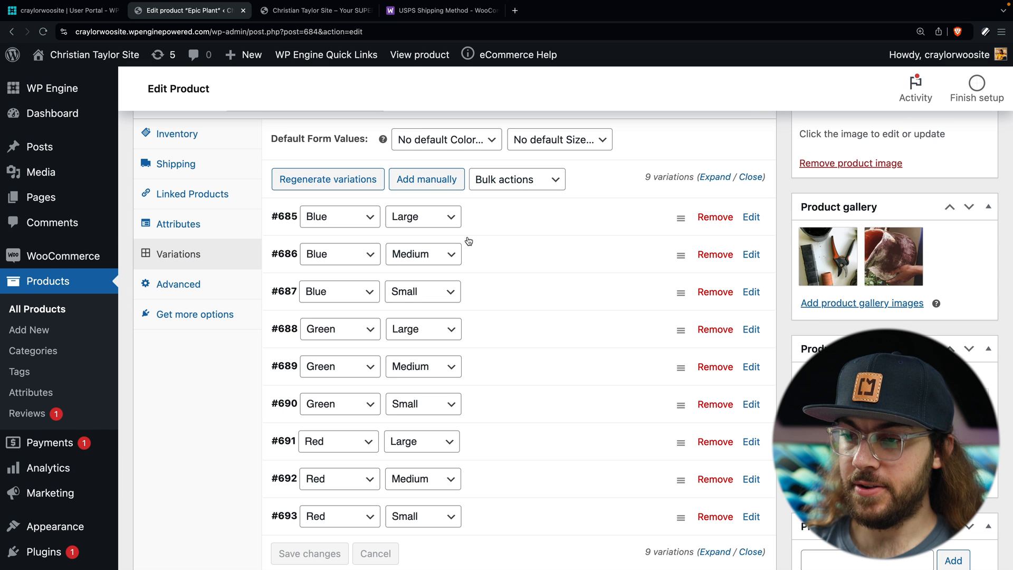
- Enter "Product short description" as the product's short description
scroll(468, 242, "down", 6)
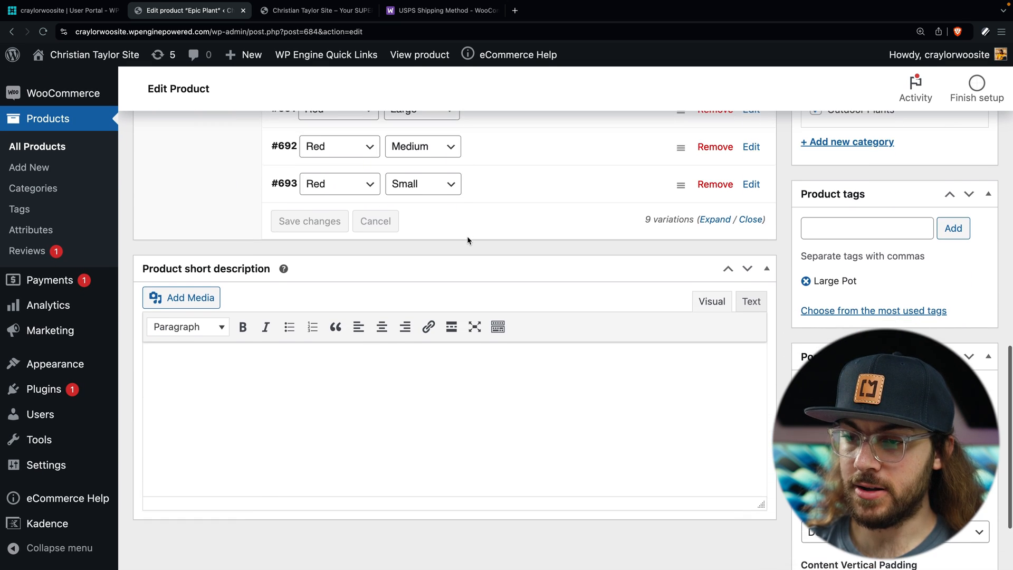
left_click(443, 414)
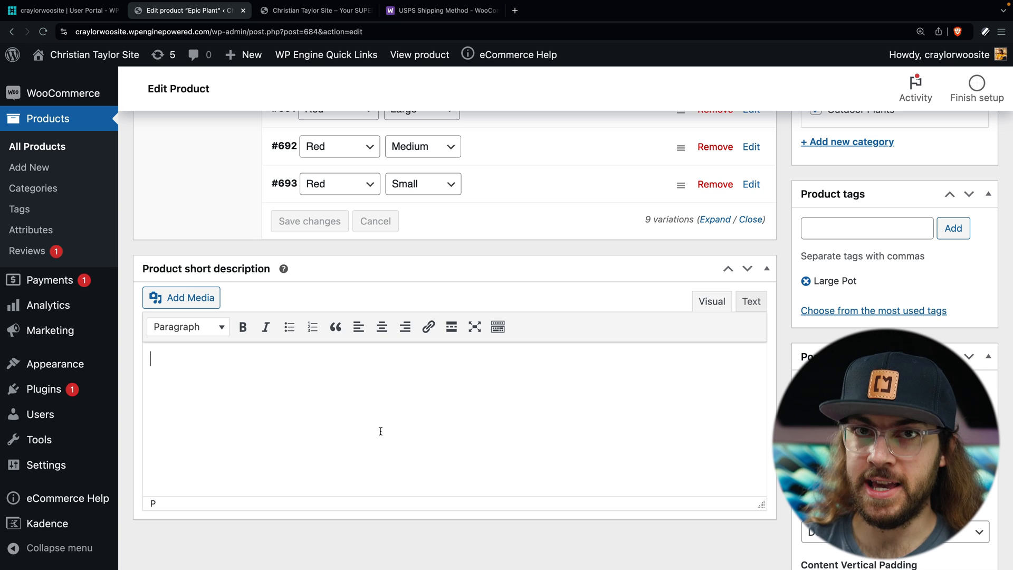
type("P")
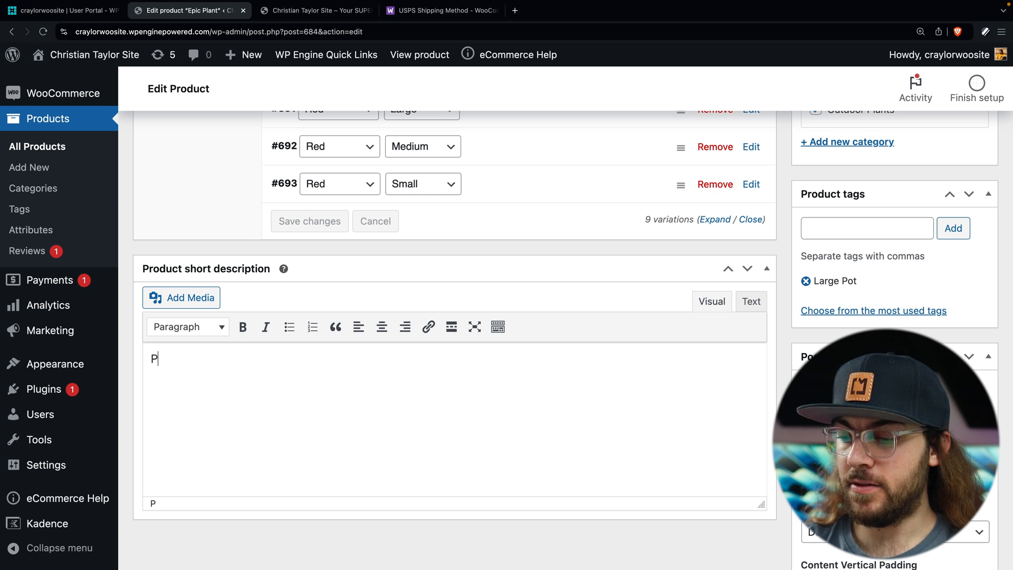
type("roduct short description")
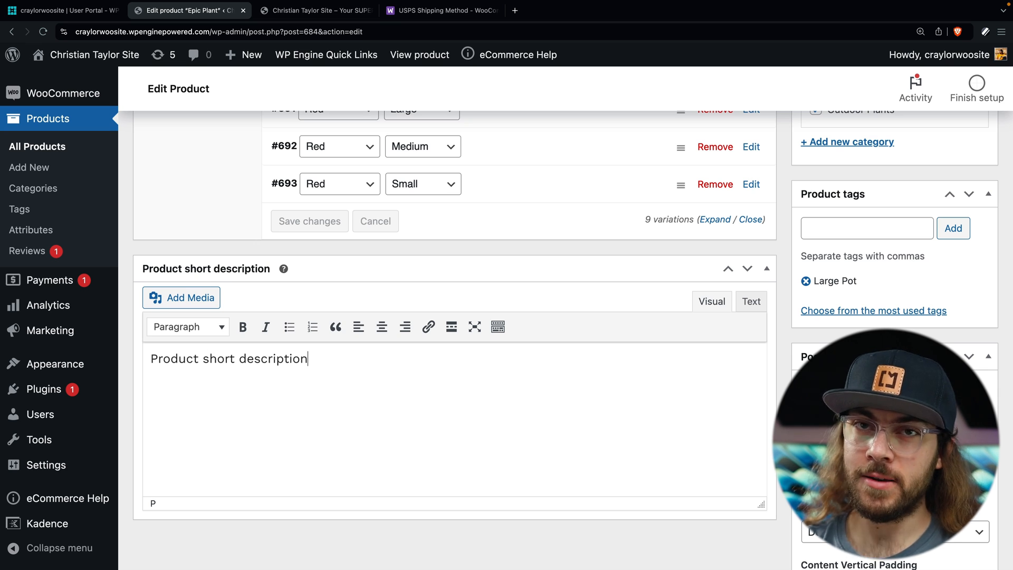
- Publish the Epic Plant product and review its page in the live shop
scroll(532, 357, "up", 20)
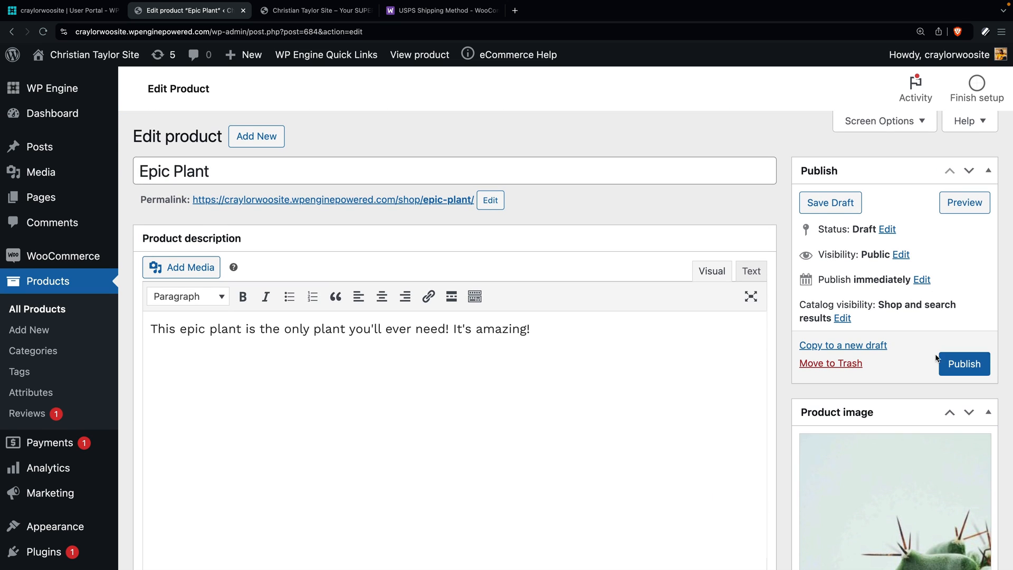
left_click(961, 364)
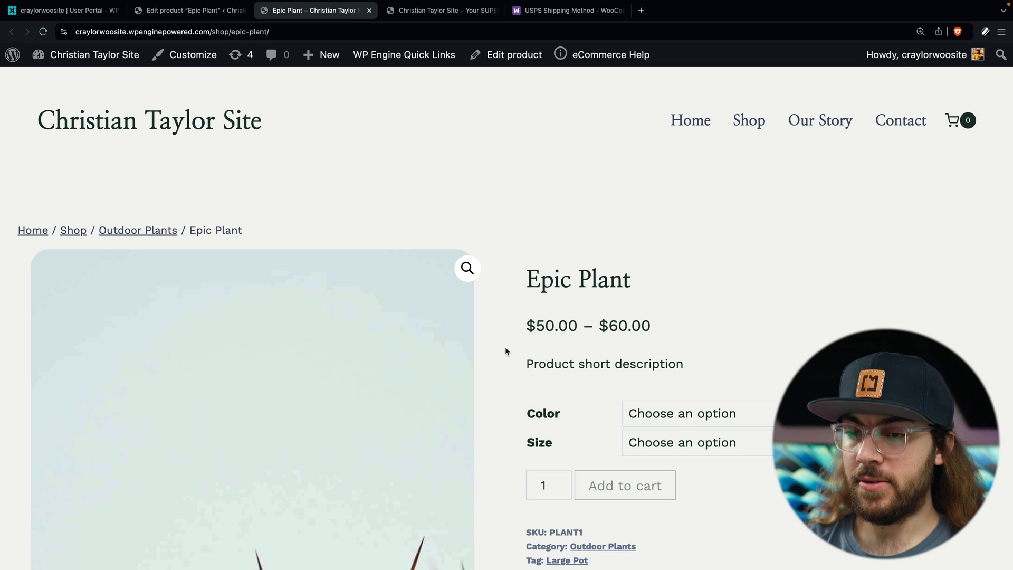
scroll(505, 348, "down", 1)
scroll(504, 351, "down", 5)
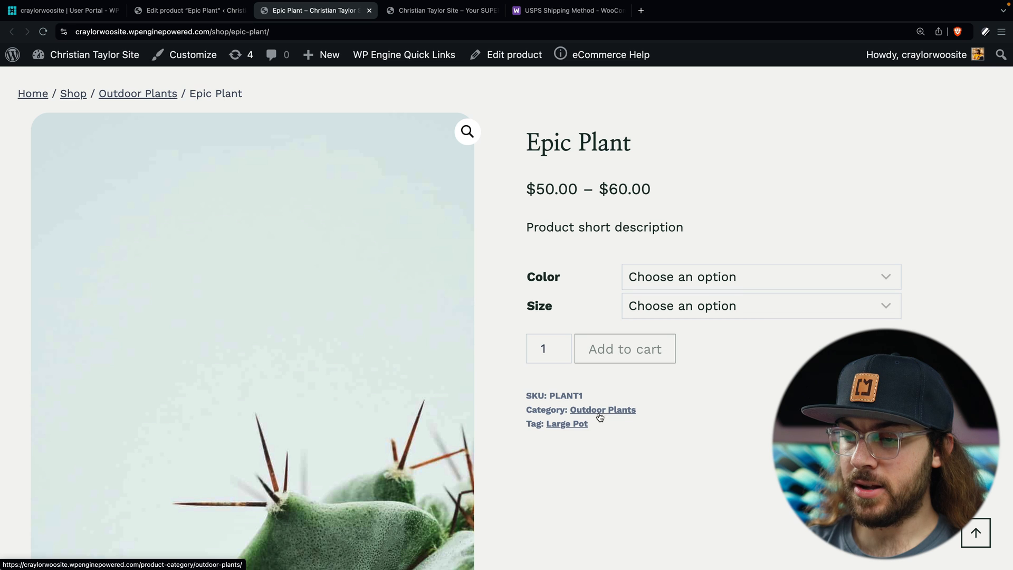
- Review the Epic Plant page's gallery images, description, additional information and short description
scroll(577, 425, "down", 3)
scroll(576, 428, "down", 10)
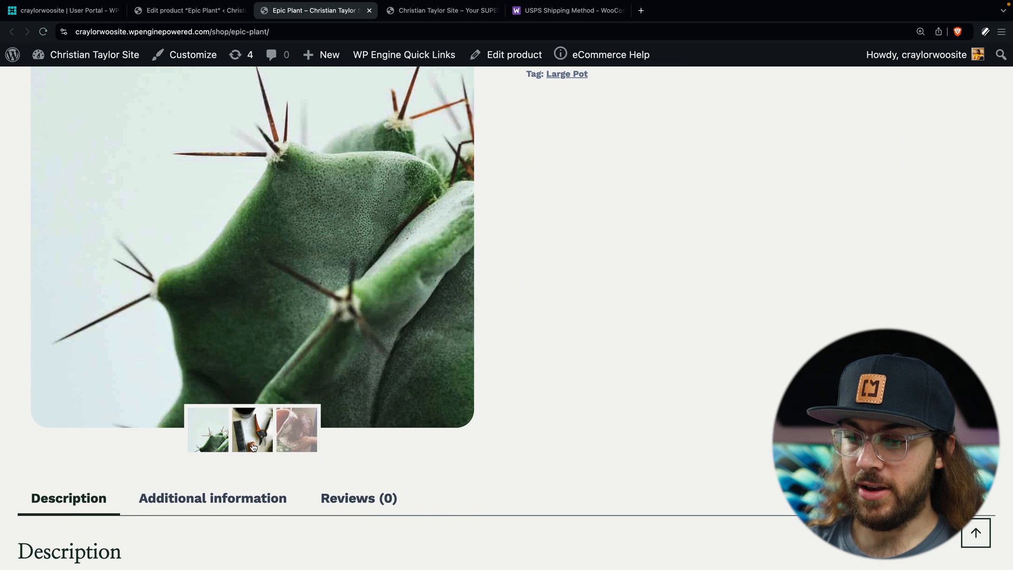
left_click(252, 417)
scroll(261, 422, "down", 10)
scroll(299, 163, "down", 4)
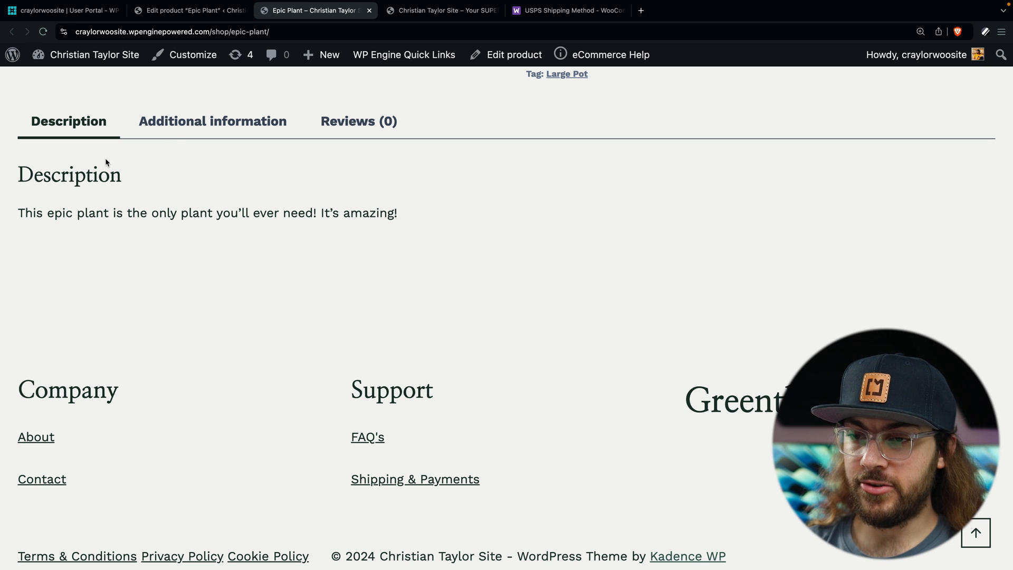
left_click(221, 133)
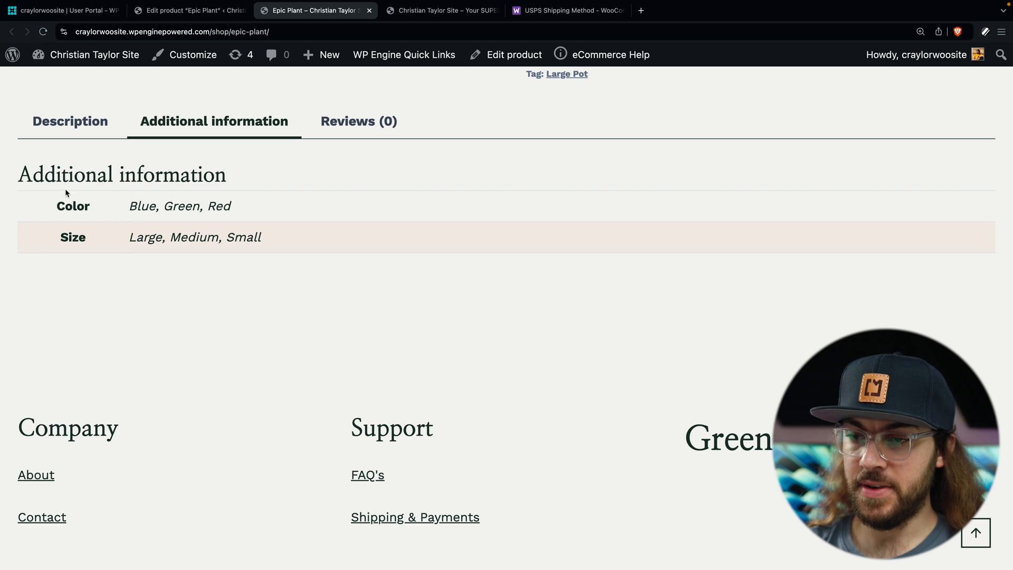
left_click(66, 127)
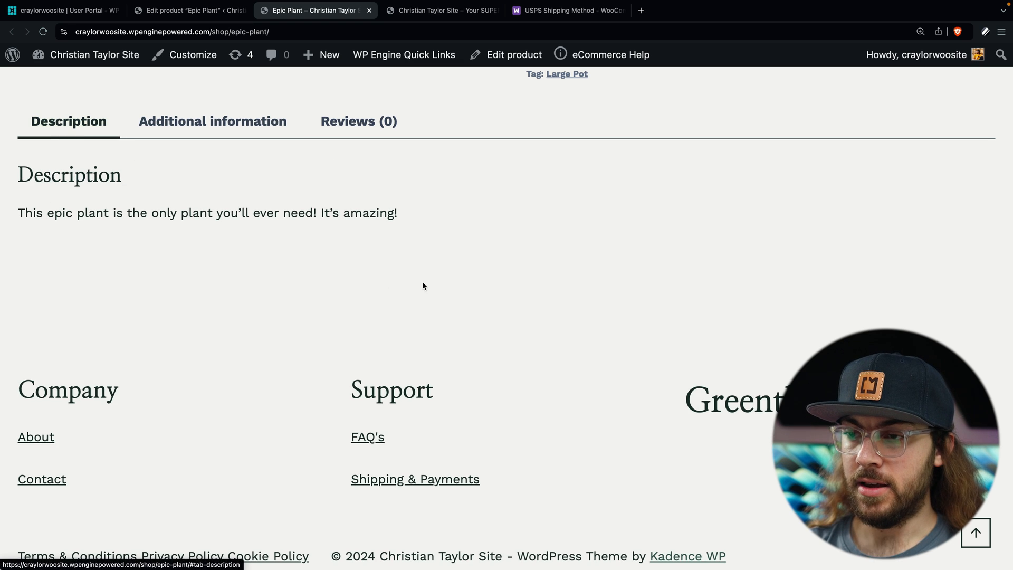
scroll(422, 285, "up", 5)
scroll(422, 286, "up", 3)
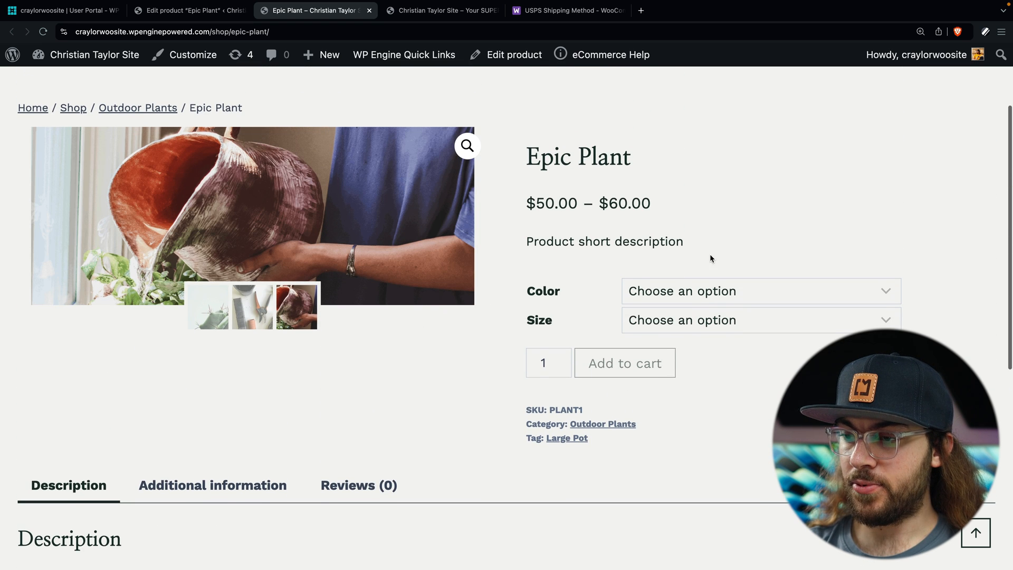
left_click_drag(682, 242, 527, 241)
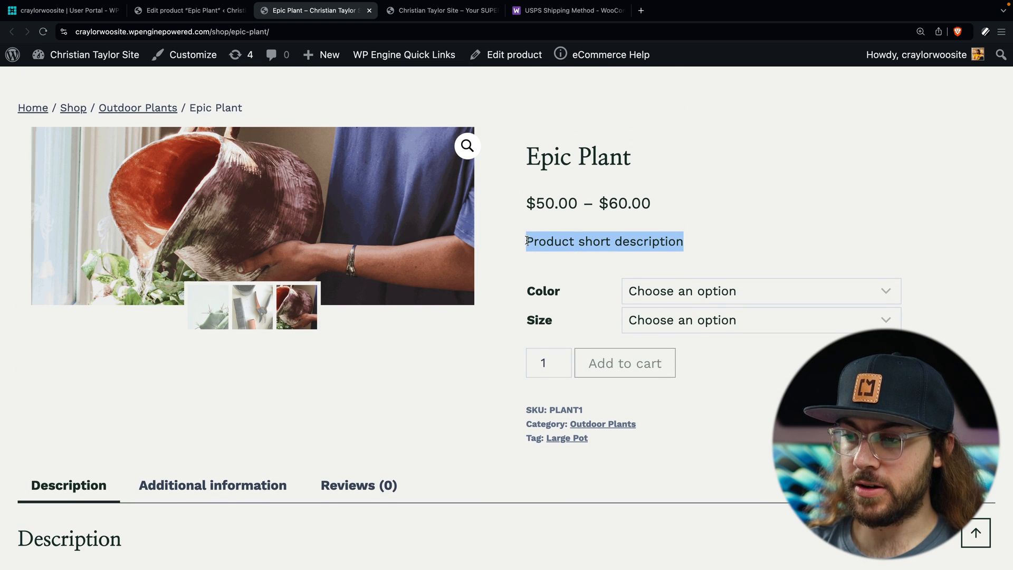
left_click(535, 265)
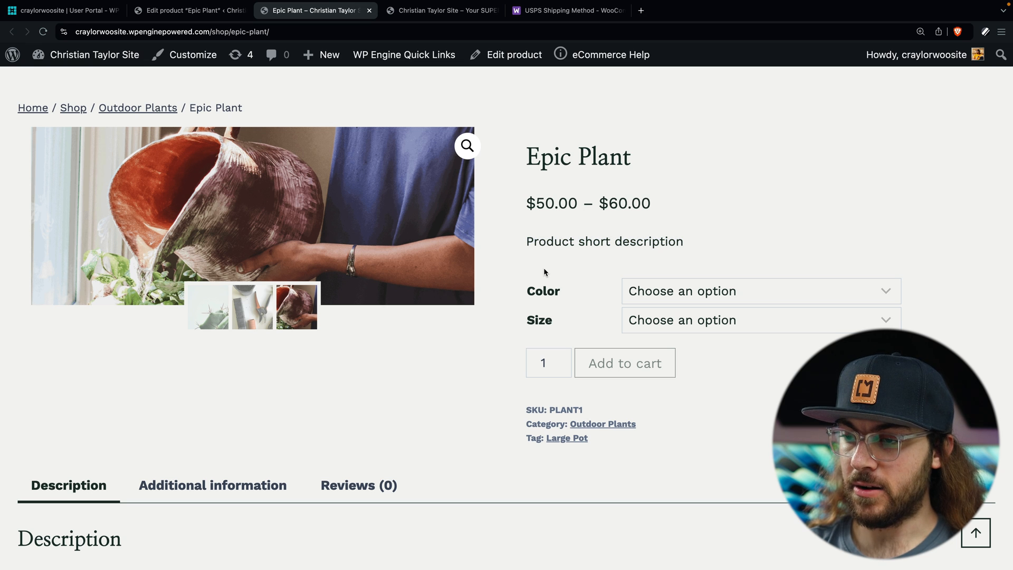
- Preview the Epic Plant variation with the color Blue and the size Large
left_click(649, 290)
left_click(660, 311)
left_click(665, 320)
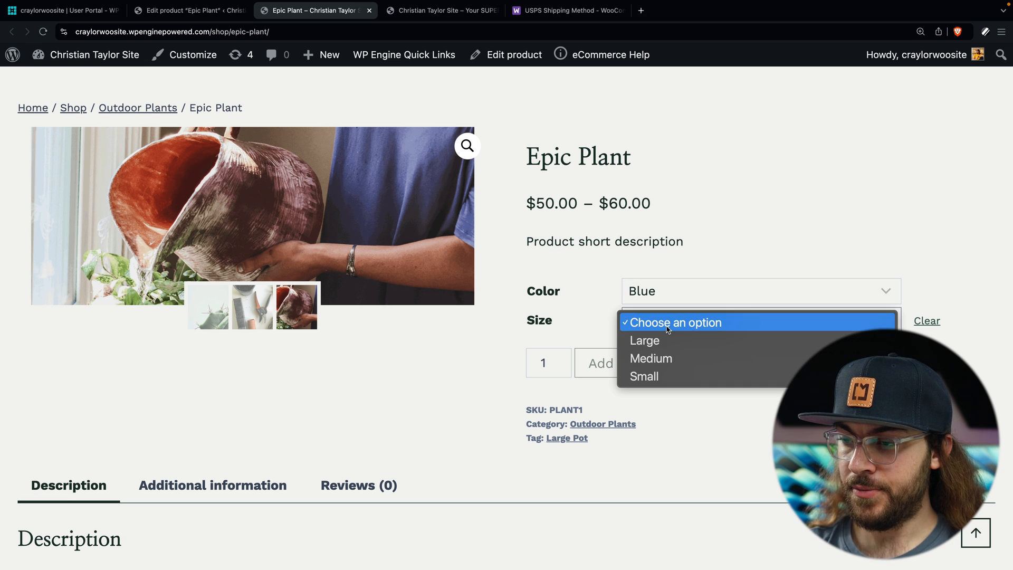
left_click(671, 341)
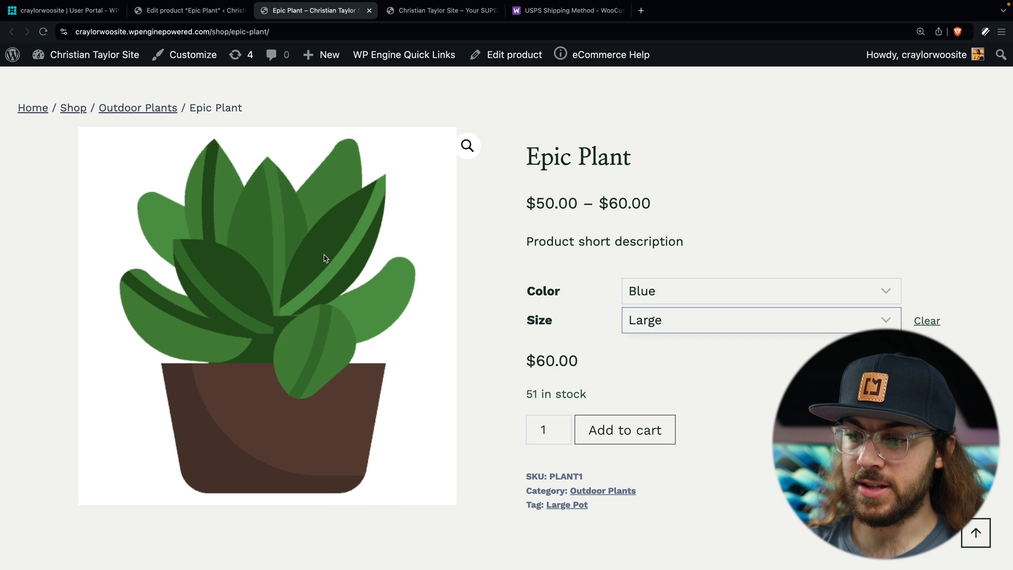
- Switch the Blue plant's size to Medium to inspect its stock status, and return the size to Large
left_click(644, 328)
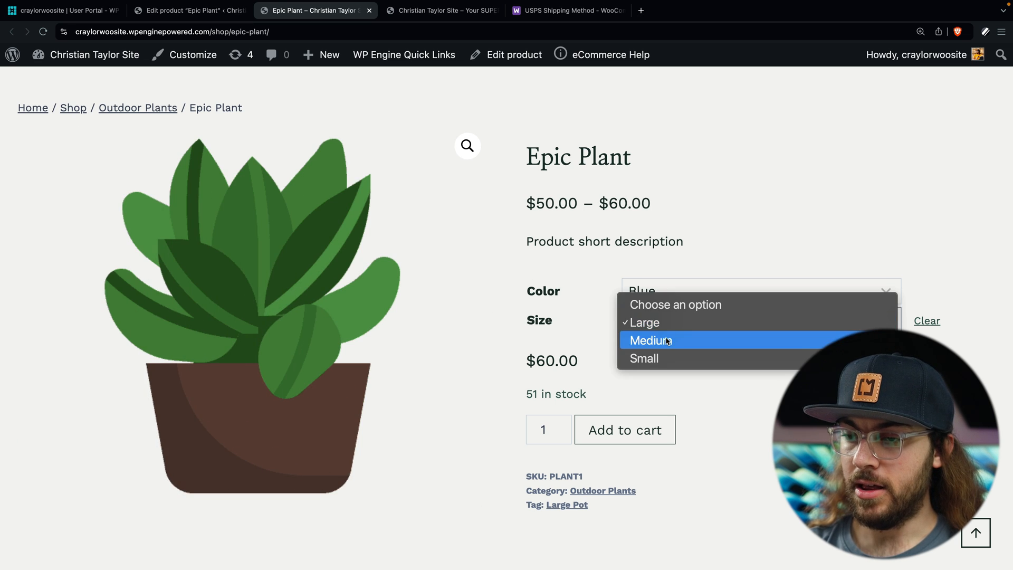
left_click(665, 341)
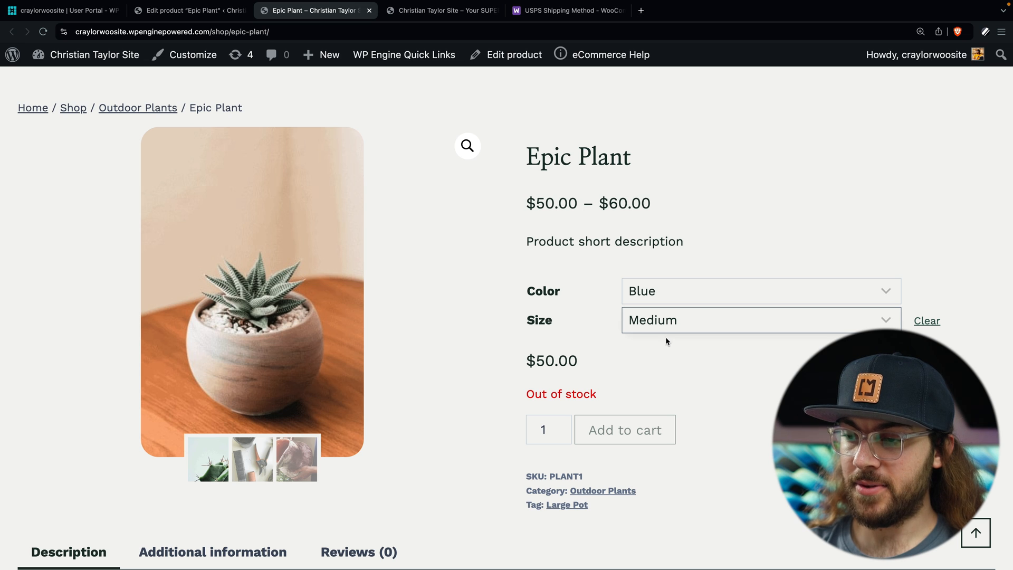
left_click_drag(599, 396, 516, 393)
left_click(555, 393)
left_click_drag(610, 394, 527, 389)
left_click(529, 390)
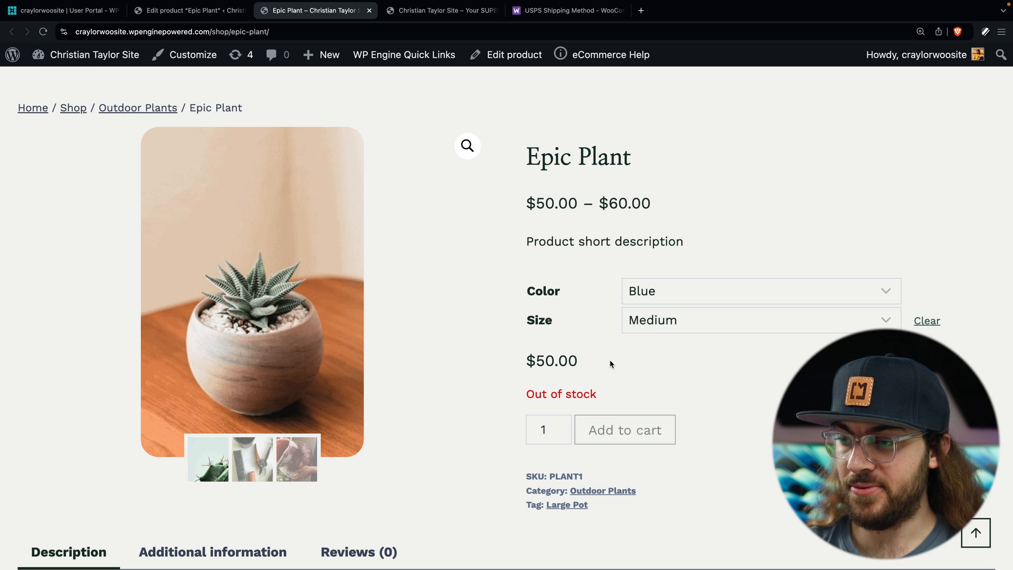
left_click(666, 316)
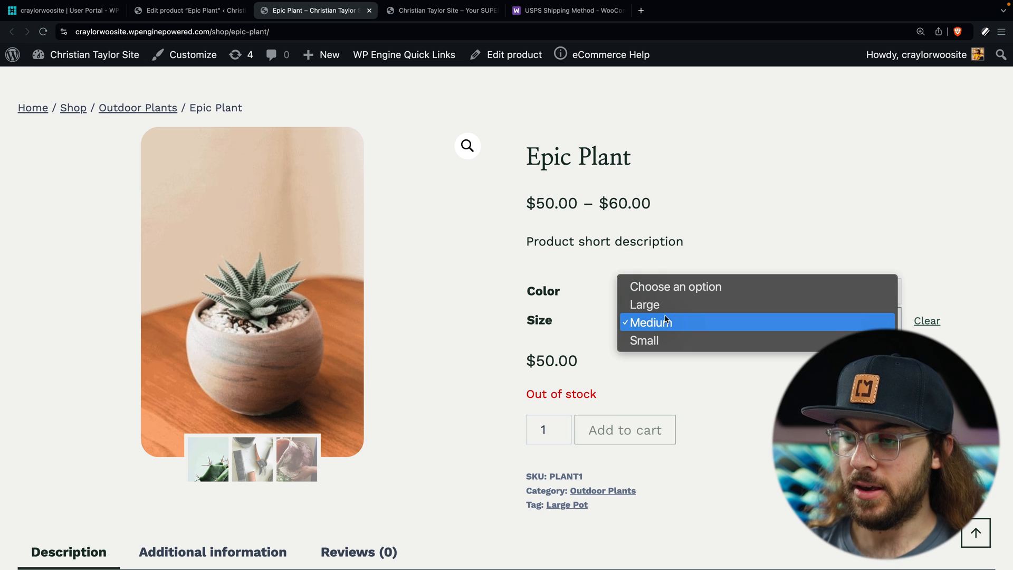
left_click(679, 305)
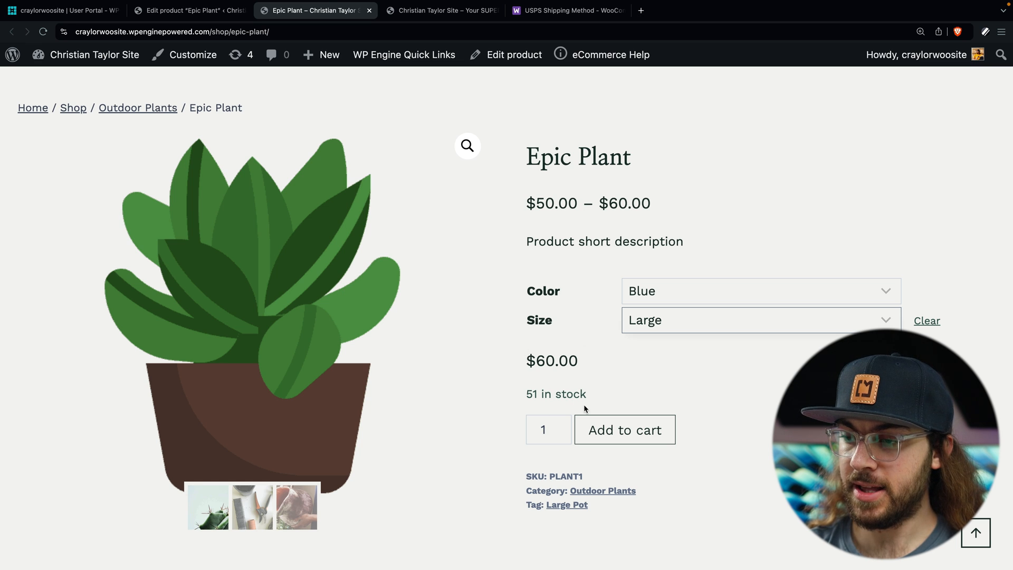
- Preview the Green color of Epic Plant in sizes Large and Small
left_click(669, 294)
left_click(688, 311)
left_click(691, 320)
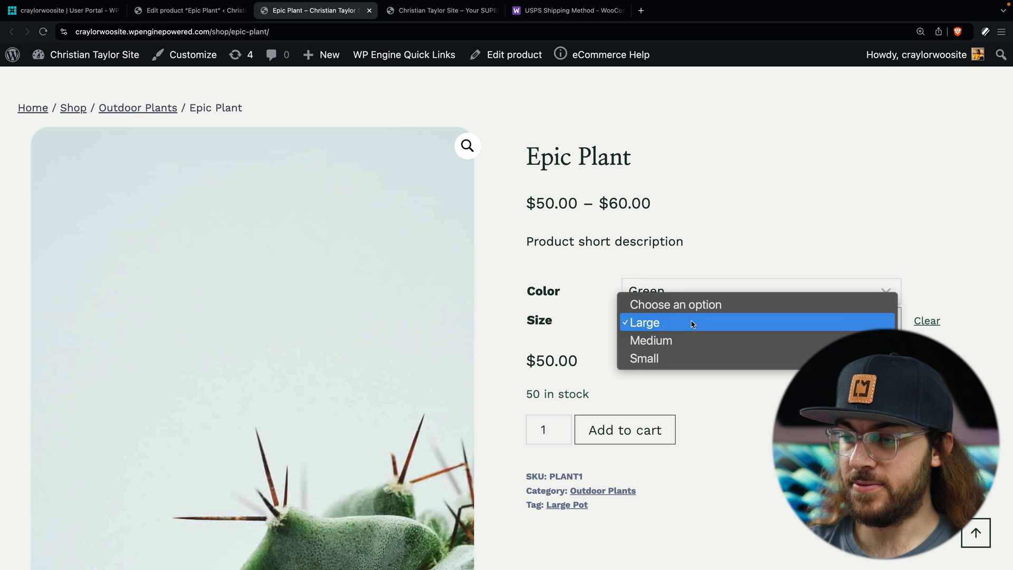
left_click(692, 355)
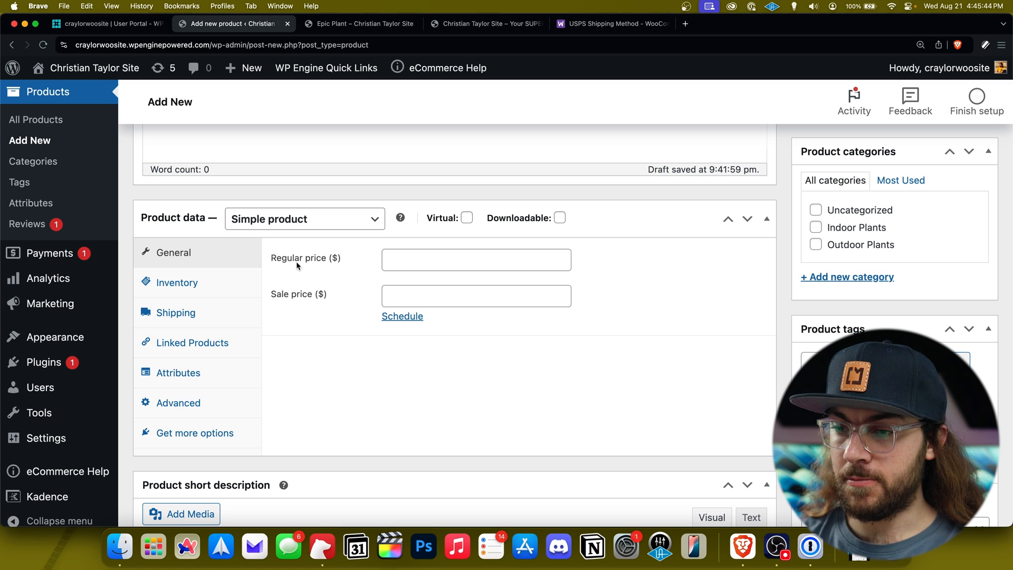
- Try the Grouped product type with its linked products settings and the External/Affiliate product type on the new product
left_click(310, 227)
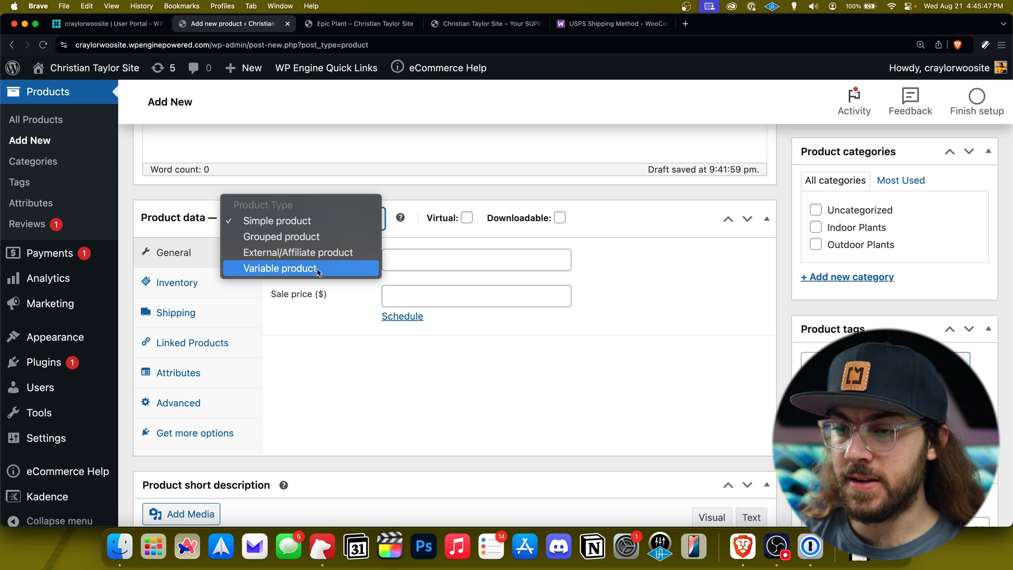
left_click(327, 240)
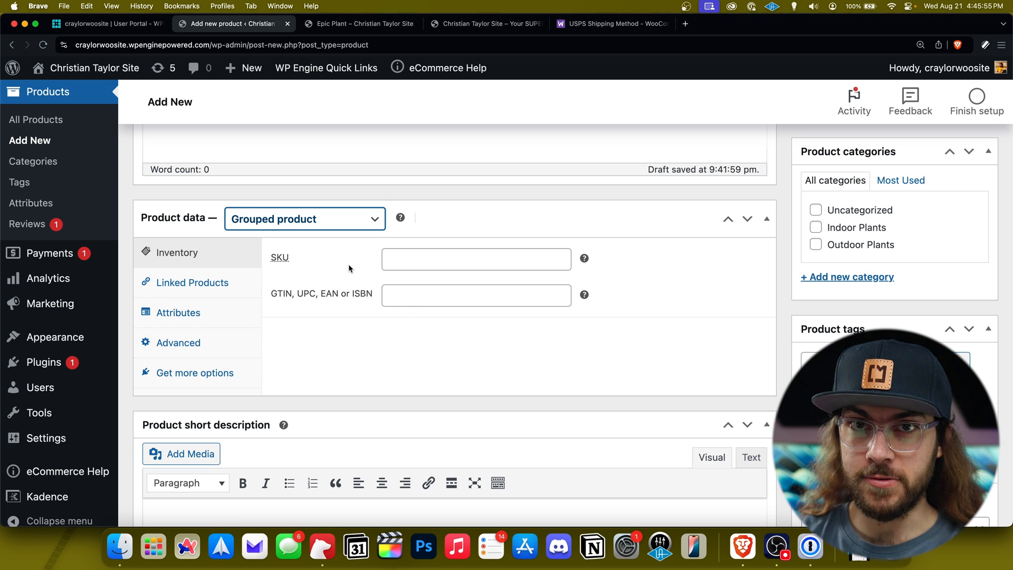
left_click(231, 291)
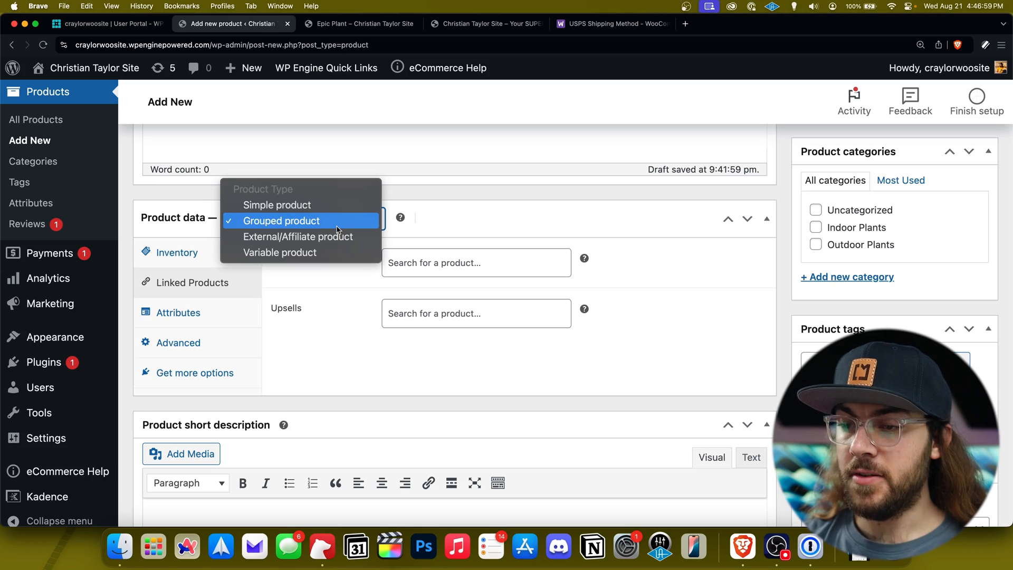
left_click(346, 242)
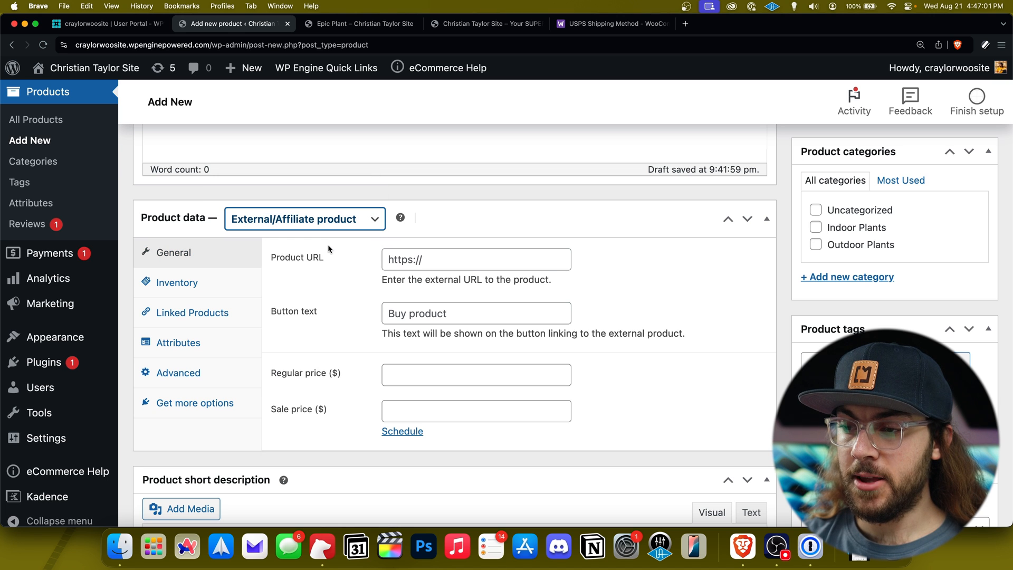
left_click(405, 266)
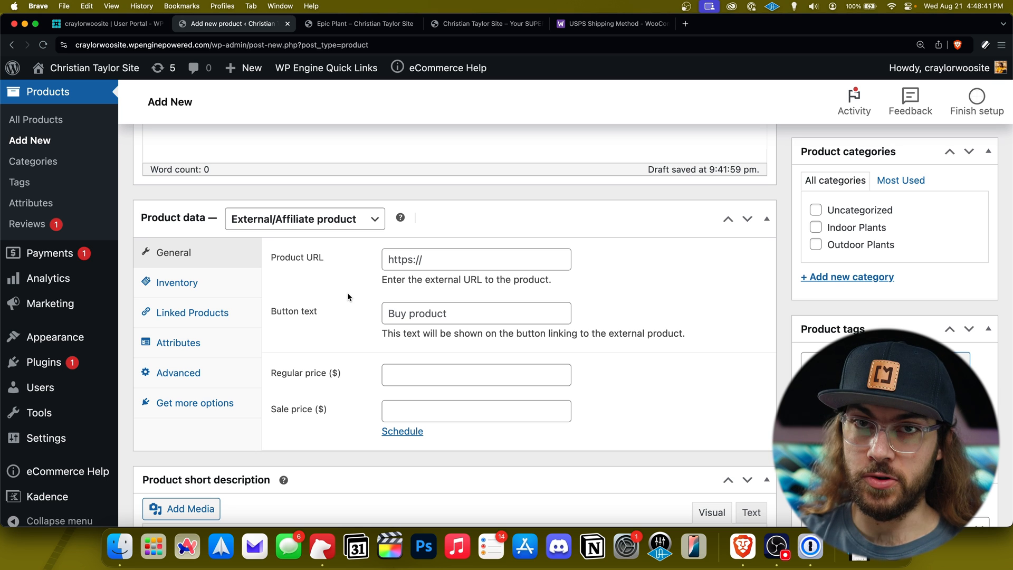
- Make the new product a Simple product marked Virtual and Downloadable, and add a downloadable file named "File 1"
left_click(346, 221)
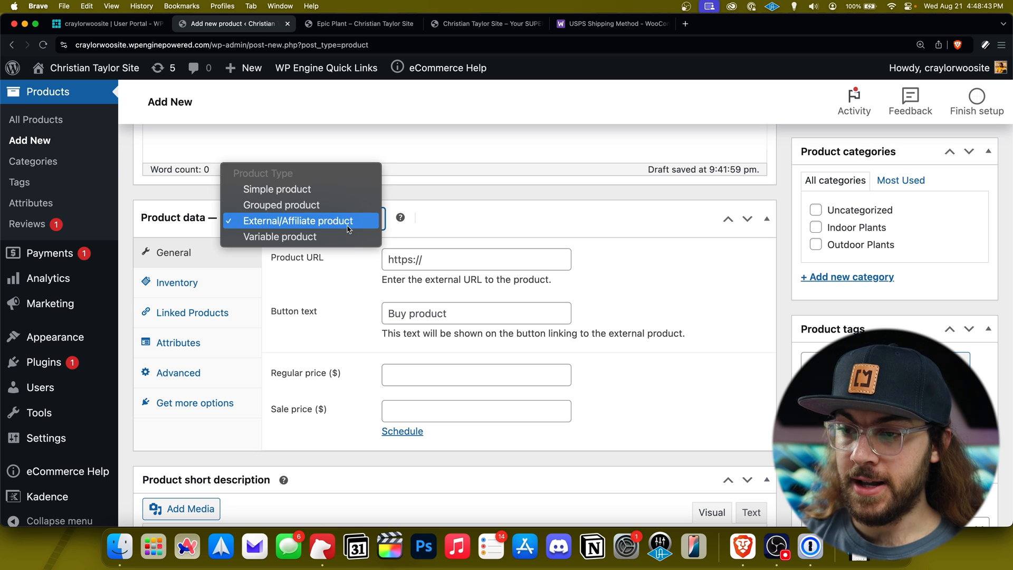
left_click(361, 190)
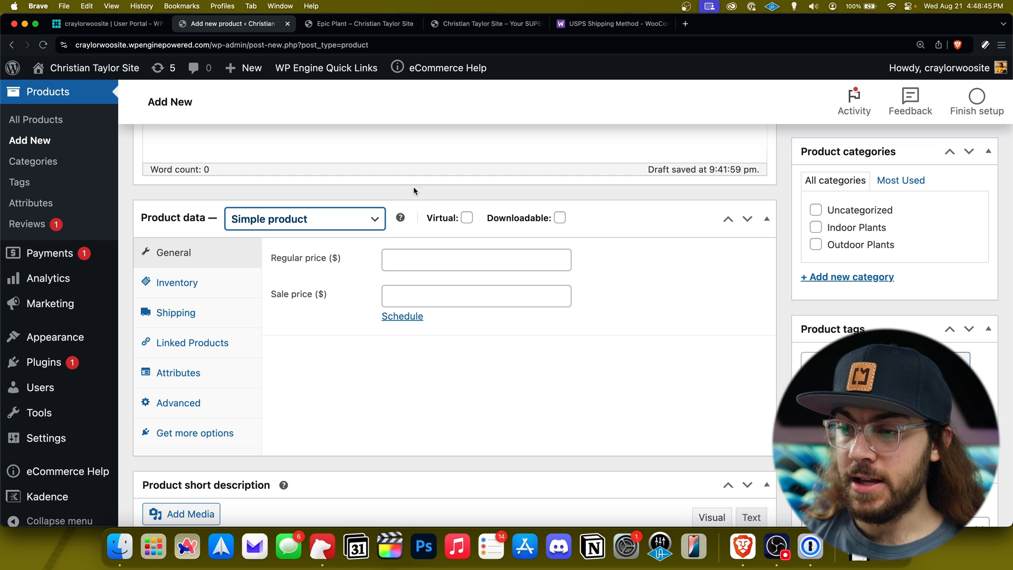
left_click(467, 218)
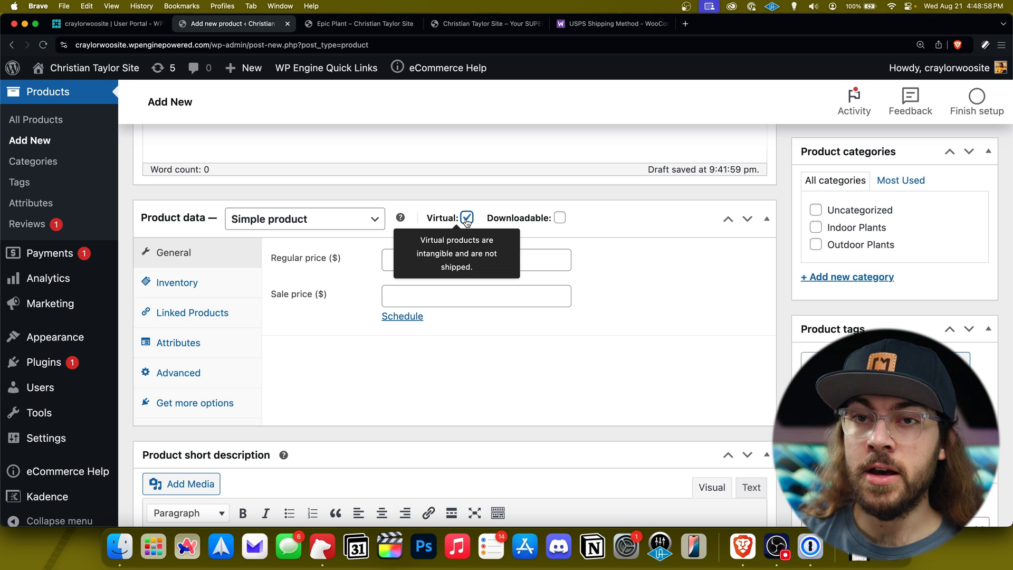
left_click(560, 218)
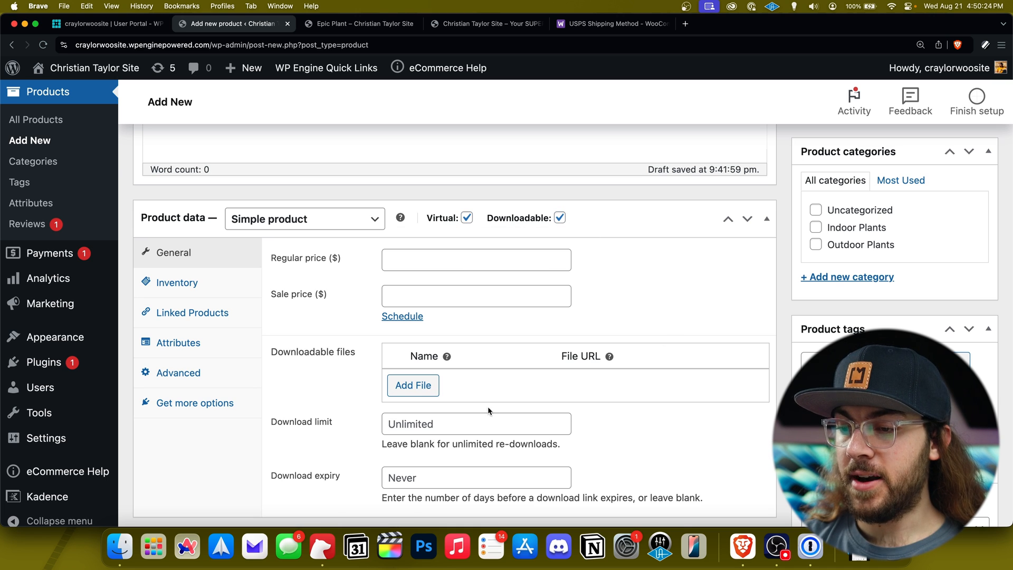
left_click(433, 390)
left_click(441, 384)
type("File 1")
key("Tab")
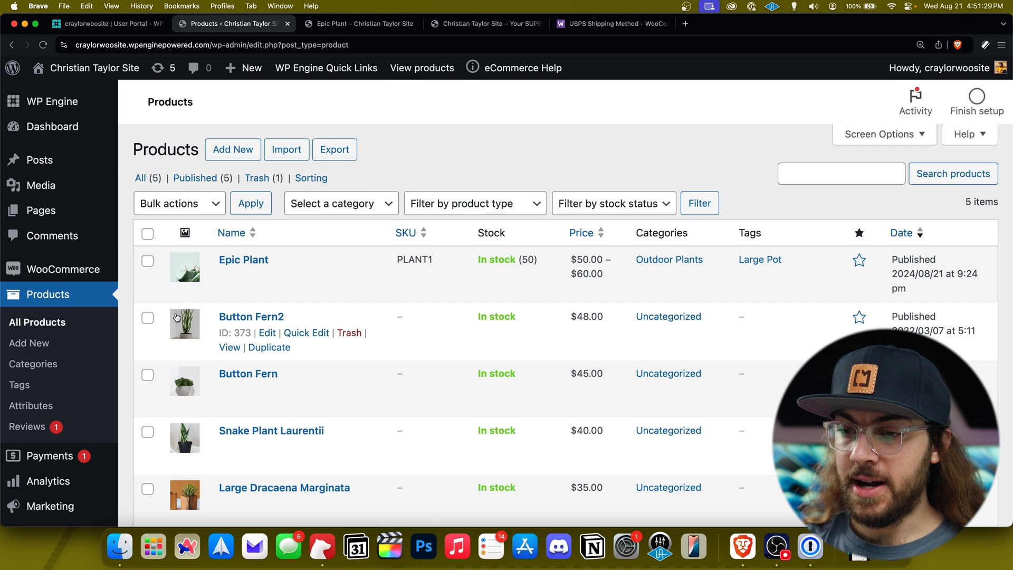
- View the WooCommerce orders page and enable Check payments in the store's payment settings
mouse_move(100, 271)
left_click(150, 293)
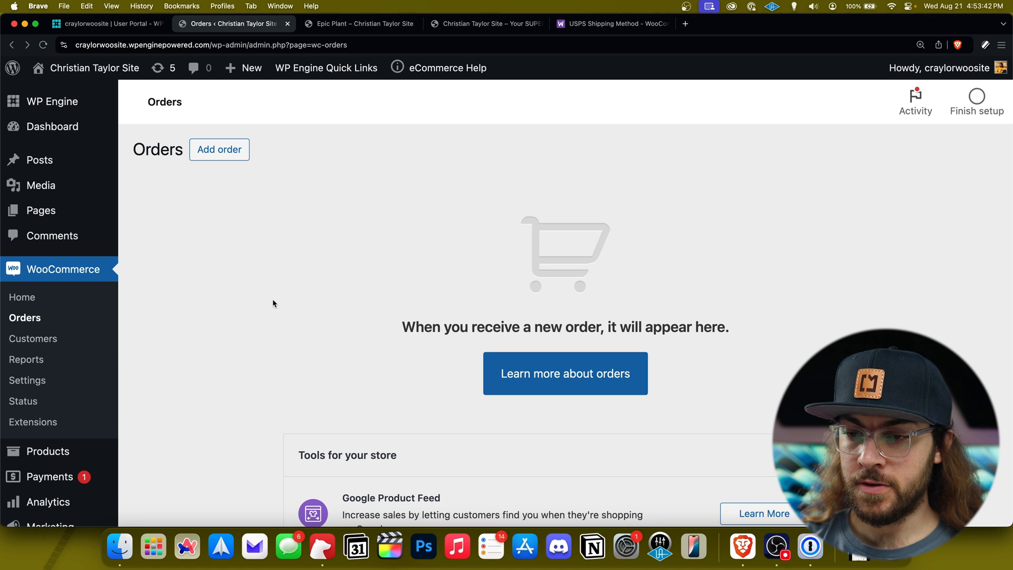
left_click(54, 385)
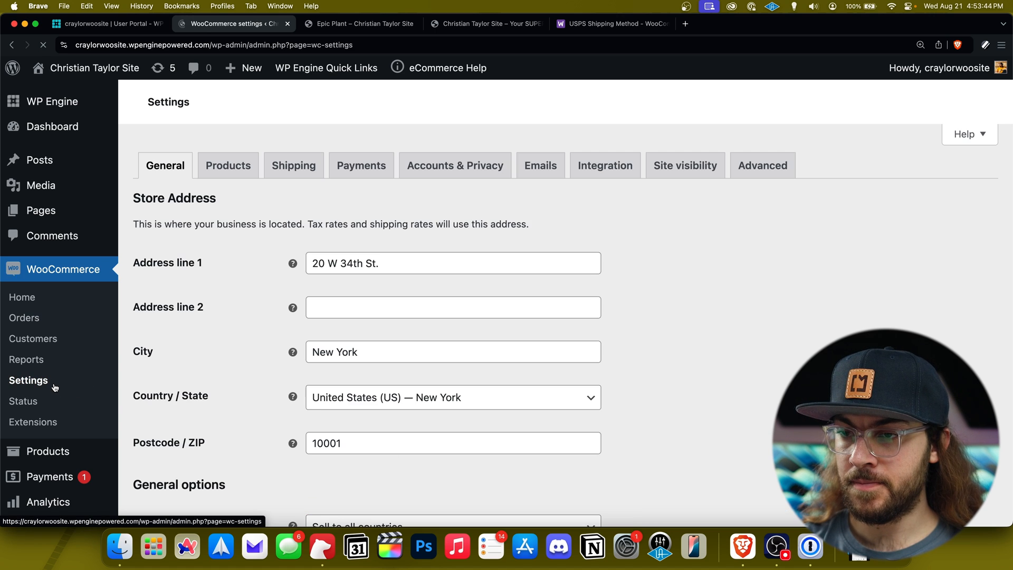
left_click(372, 169)
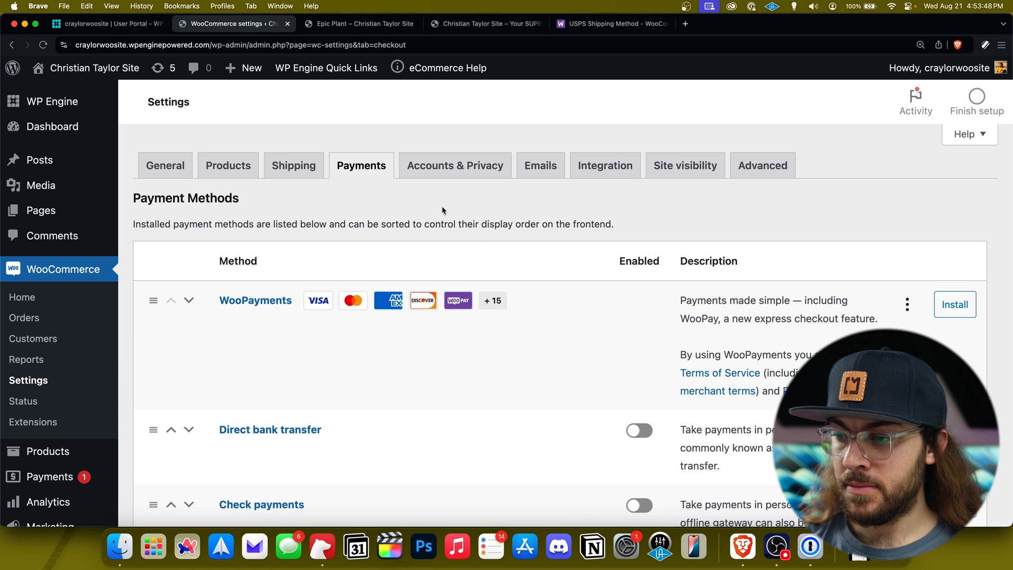
scroll(552, 298, "down", 3)
scroll(552, 304, "down", 1)
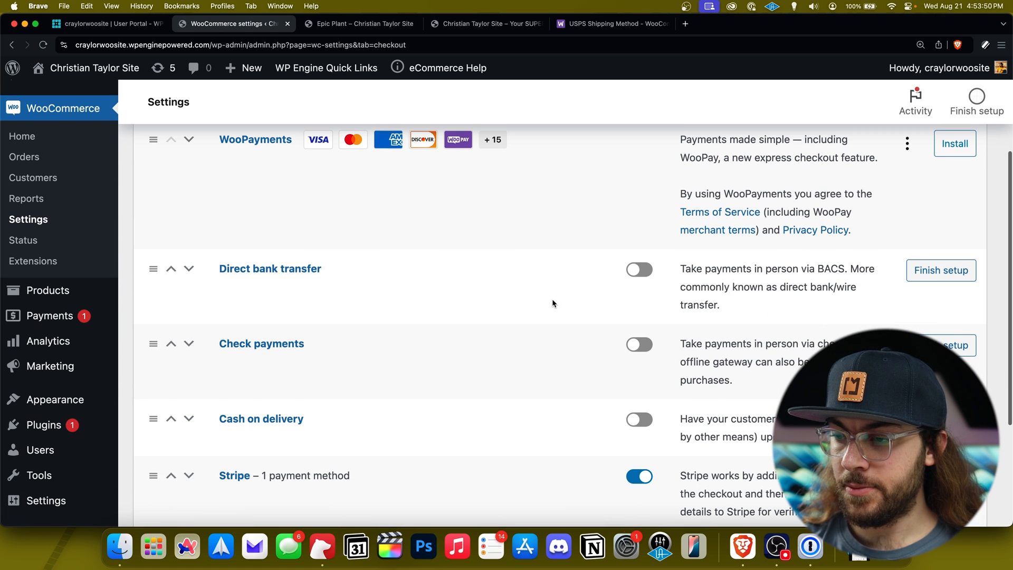
left_click(640, 348)
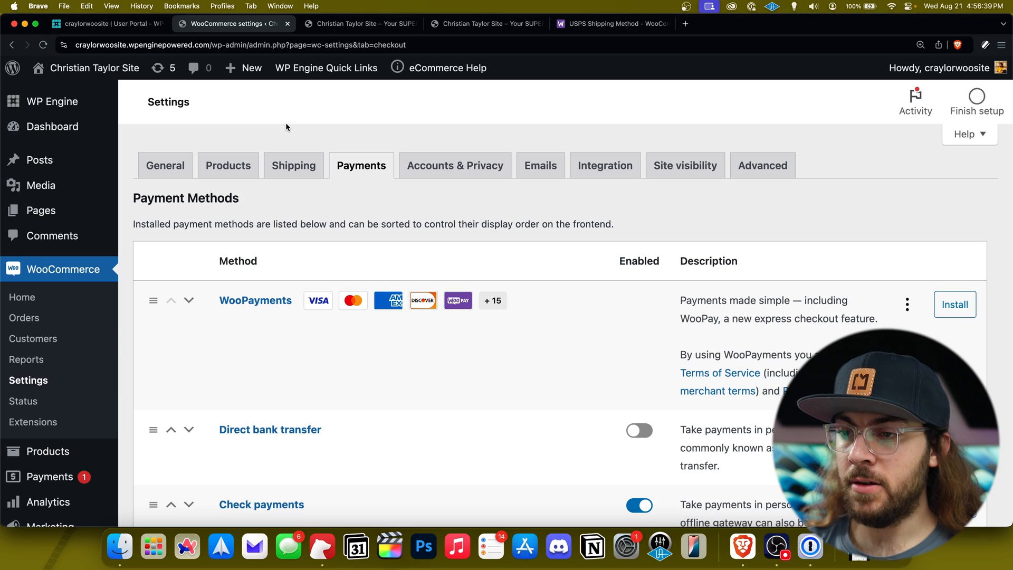
- Open the live site's shop page and add Button Fern2 to the cart
left_click(364, 23)
left_click(763, 153)
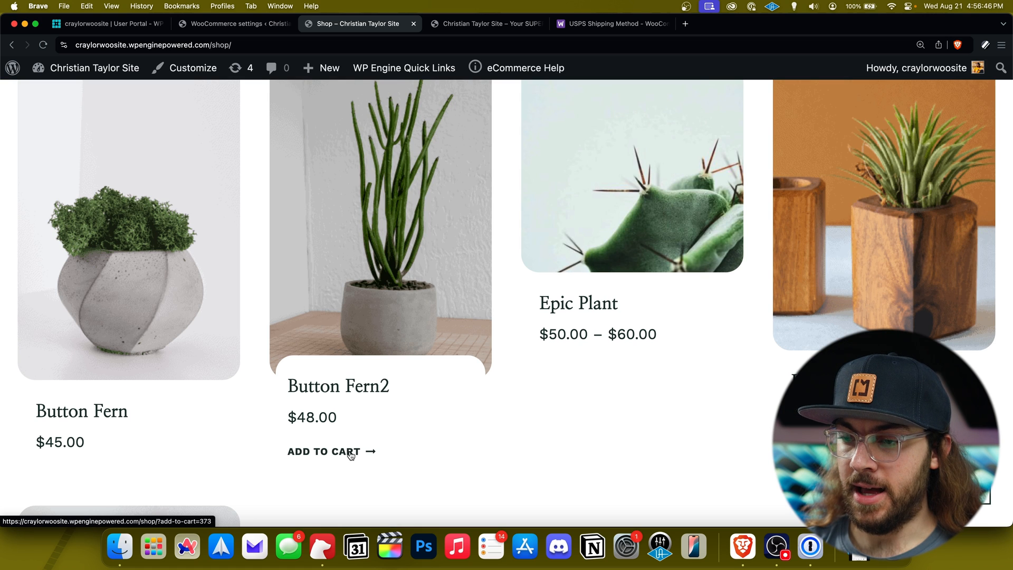
left_click(349, 452)
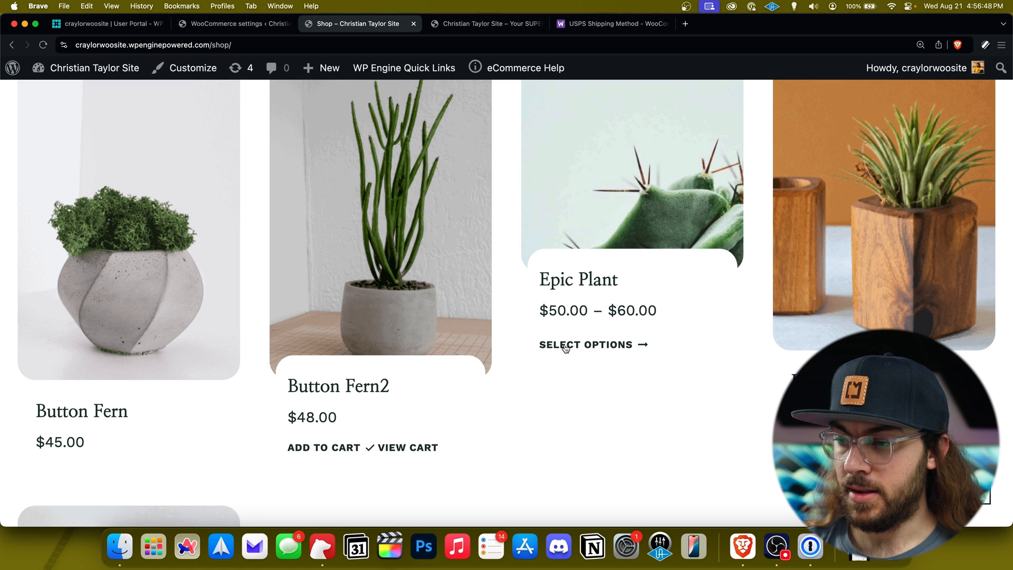
- Open Epic Plant's options from the shop and choose the color Blue and the size Large
left_click(568, 350)
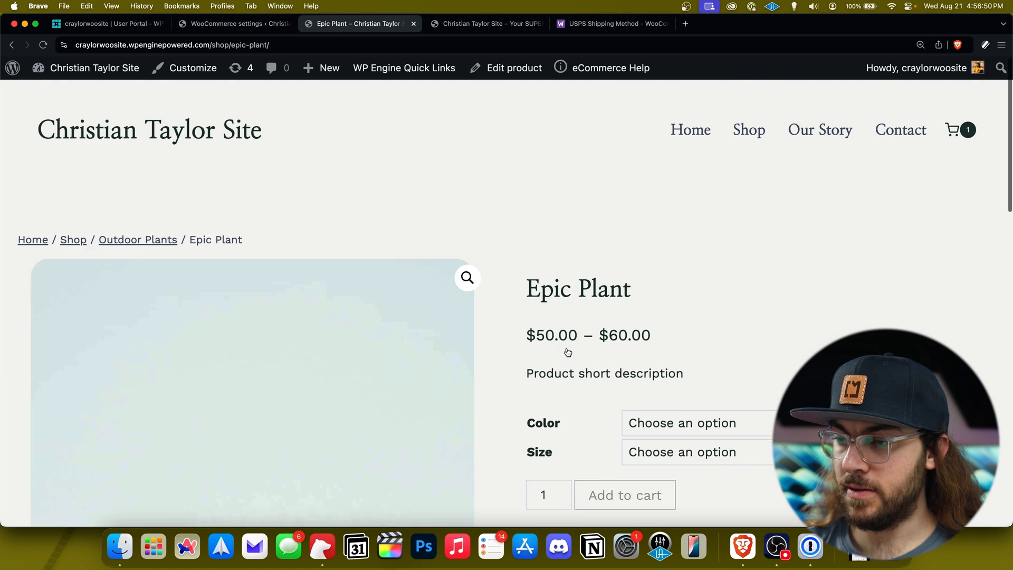
scroll(565, 350, "down", 3)
left_click(661, 305)
left_click(660, 325)
left_click(665, 334)
left_click(666, 334)
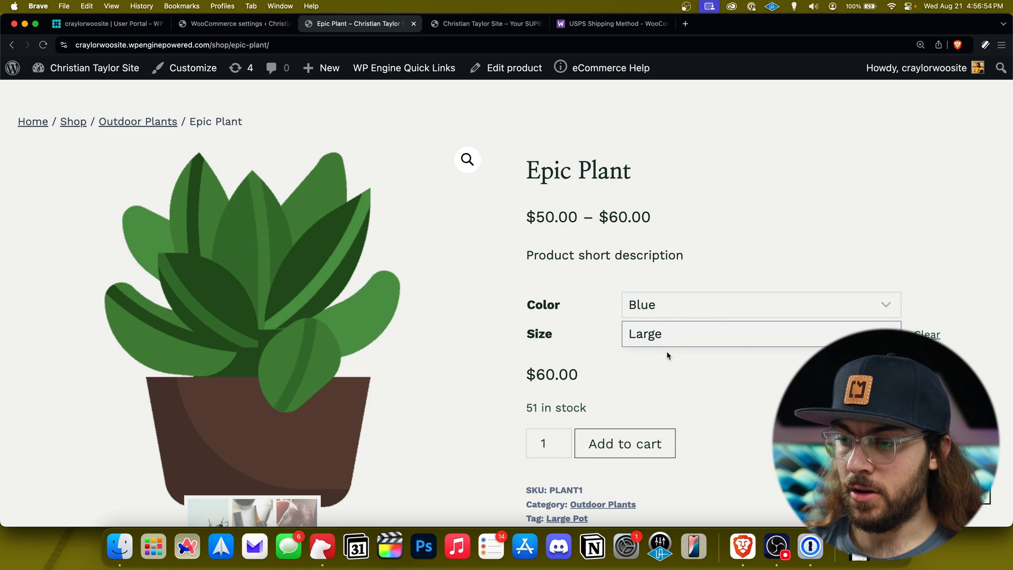
- Add the Blue, Large Epic Plant to the cart and place the order with Local pickup and check payment
left_click(652, 443)
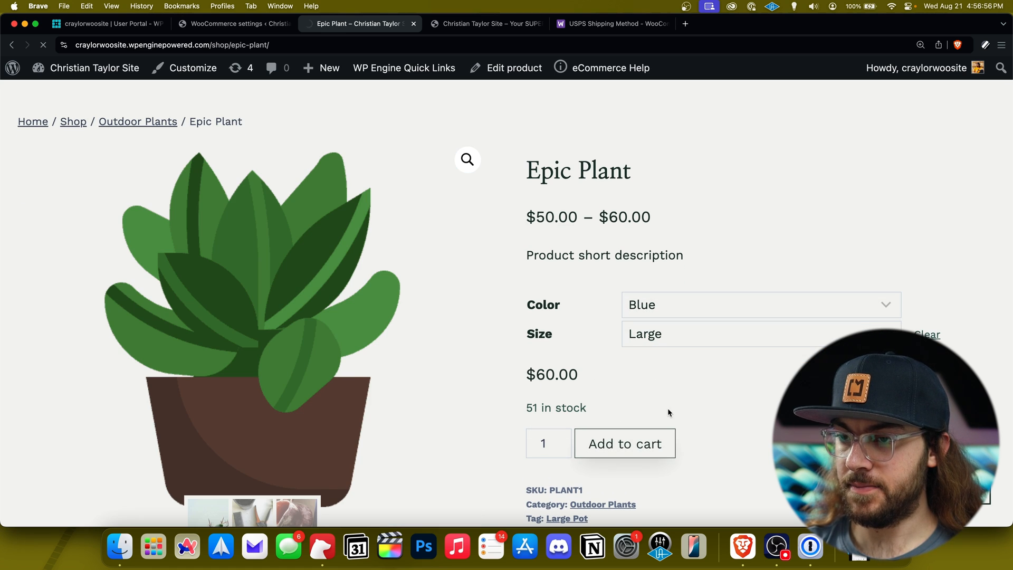
left_click(929, 284)
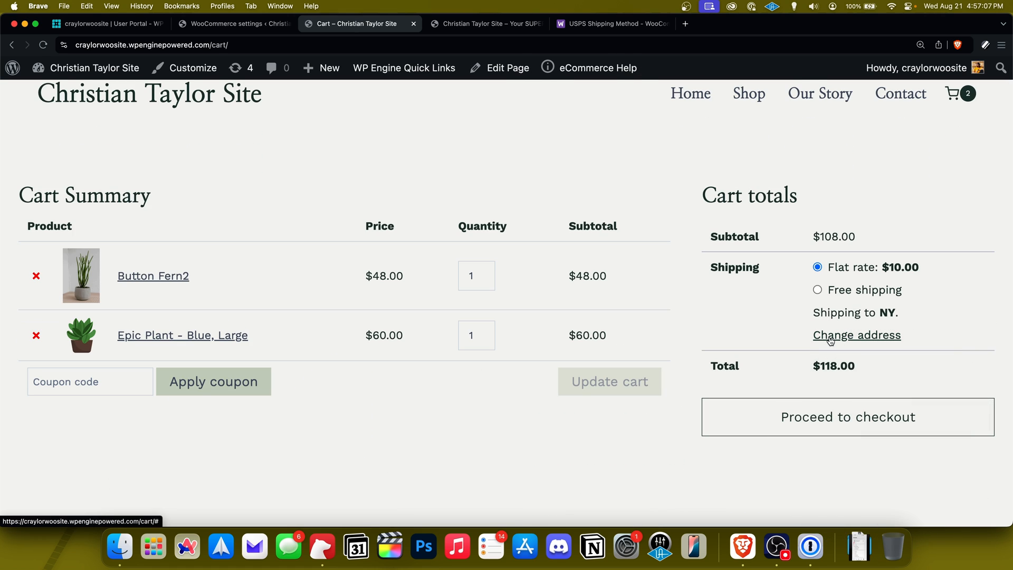
left_click(844, 417)
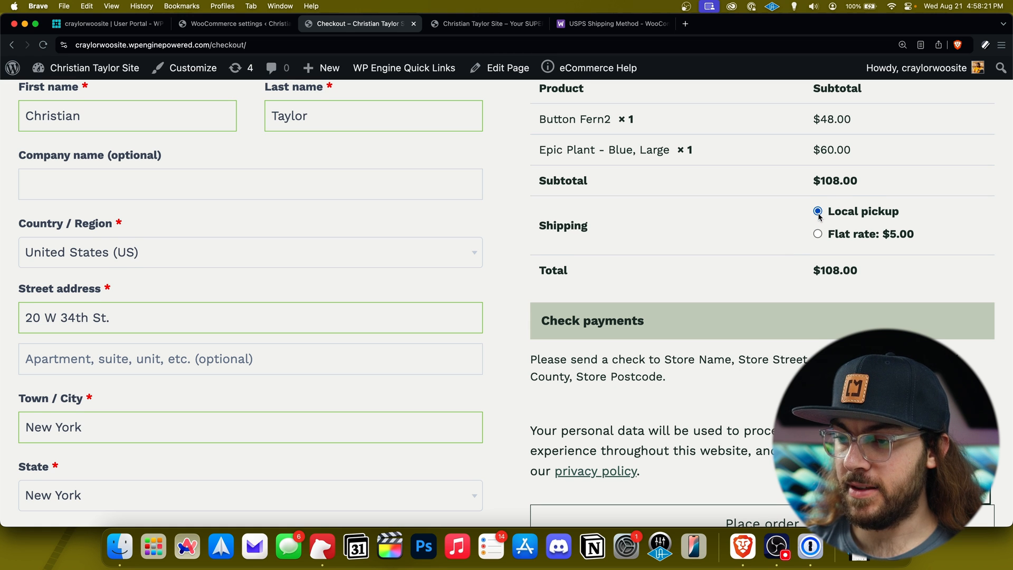
scroll(825, 216, "down", 3)
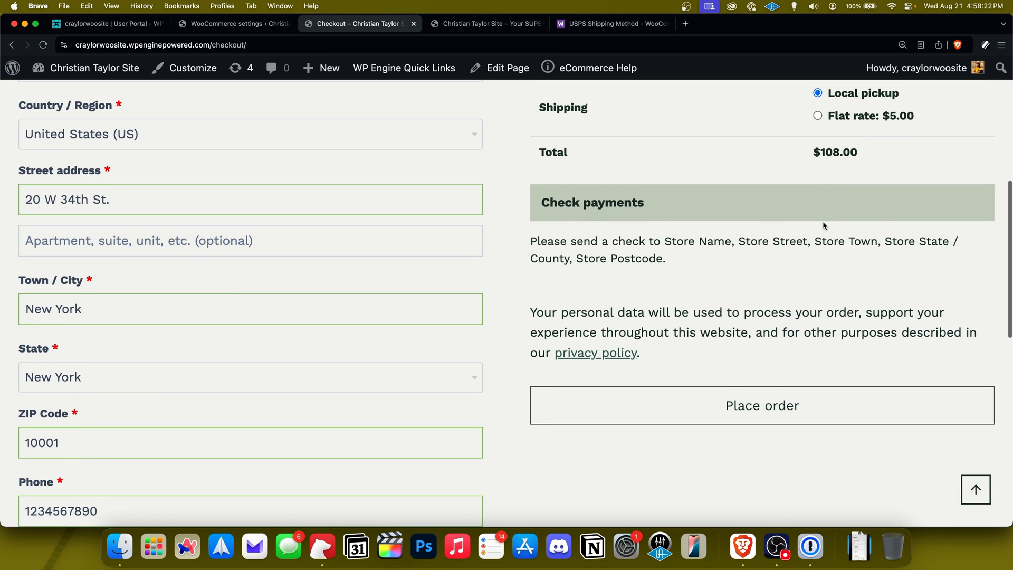
left_click(813, 412)
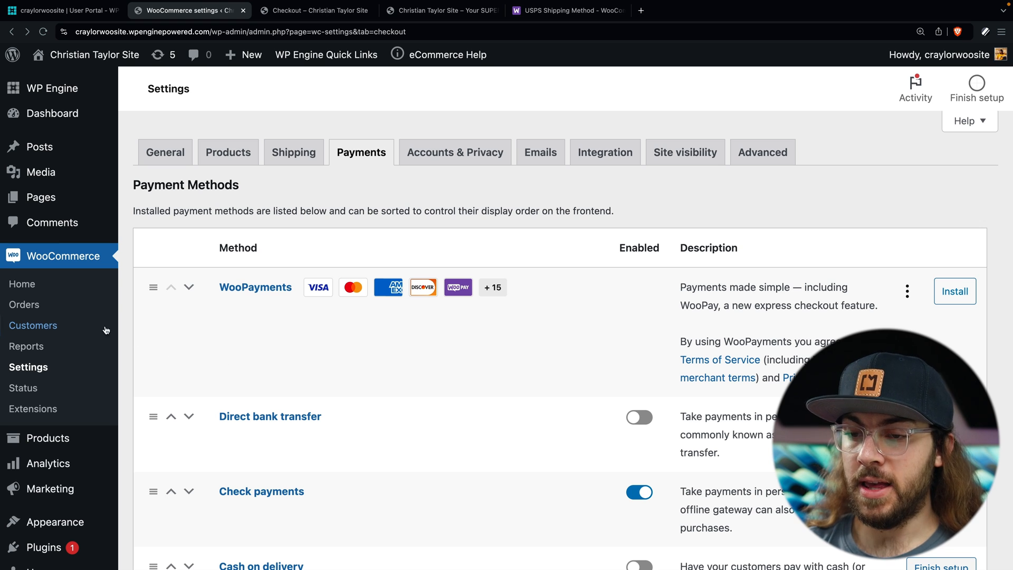
- Open the new order from the WooCommerce orders list and examine its items and the stock entries in its order notes
left_click(53, 311)
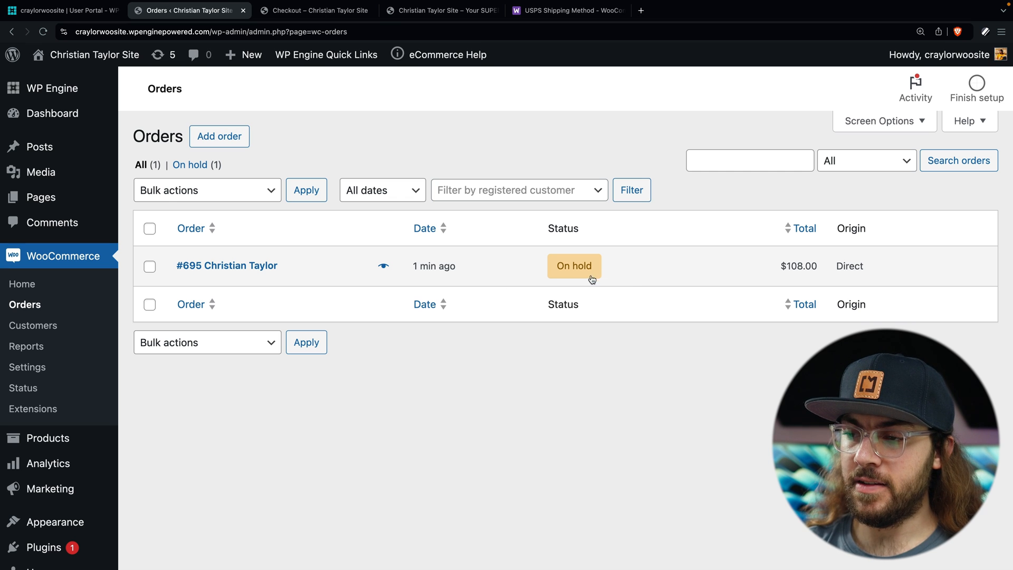
mouse_move(579, 274)
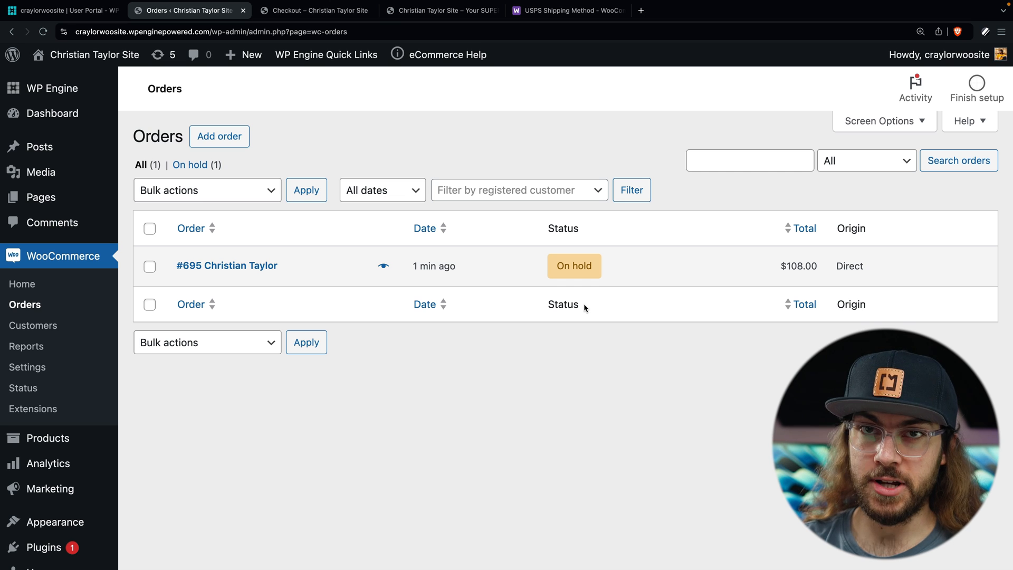
left_click(245, 265)
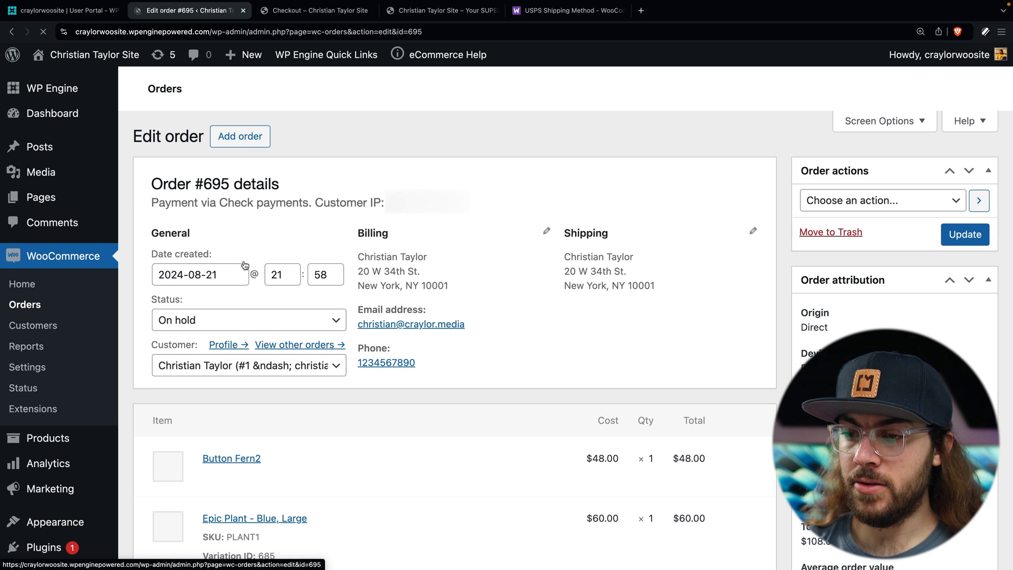
scroll(338, 390, "down", 3)
scroll(338, 395, "down", 6)
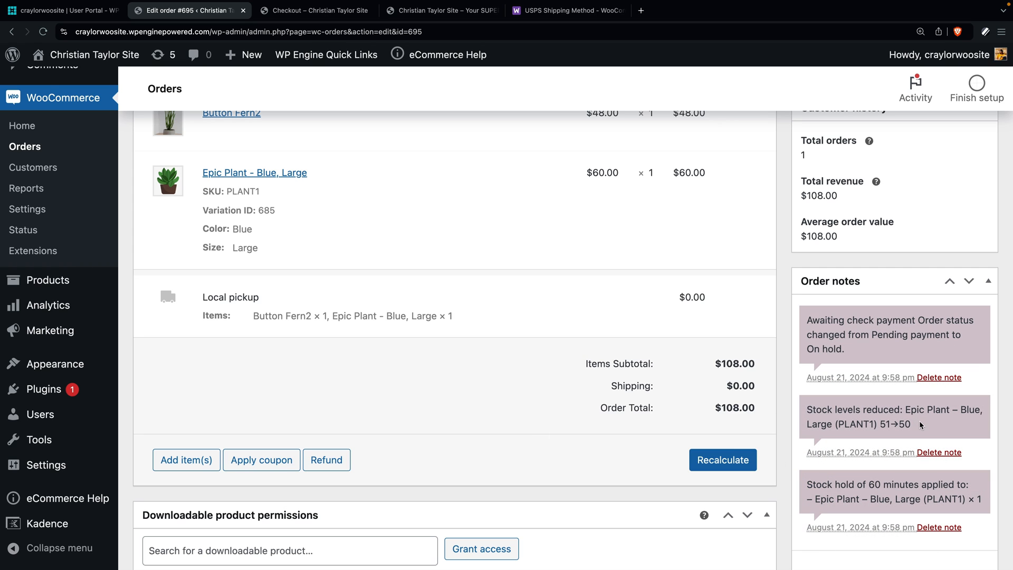
triple_click(920, 426)
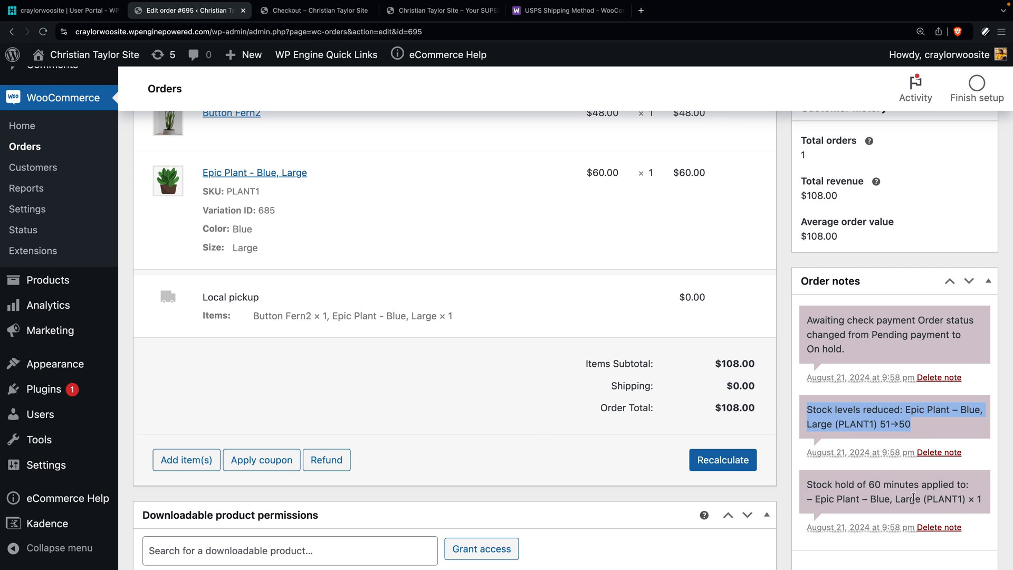
left_click_drag(983, 502, 827, 475)
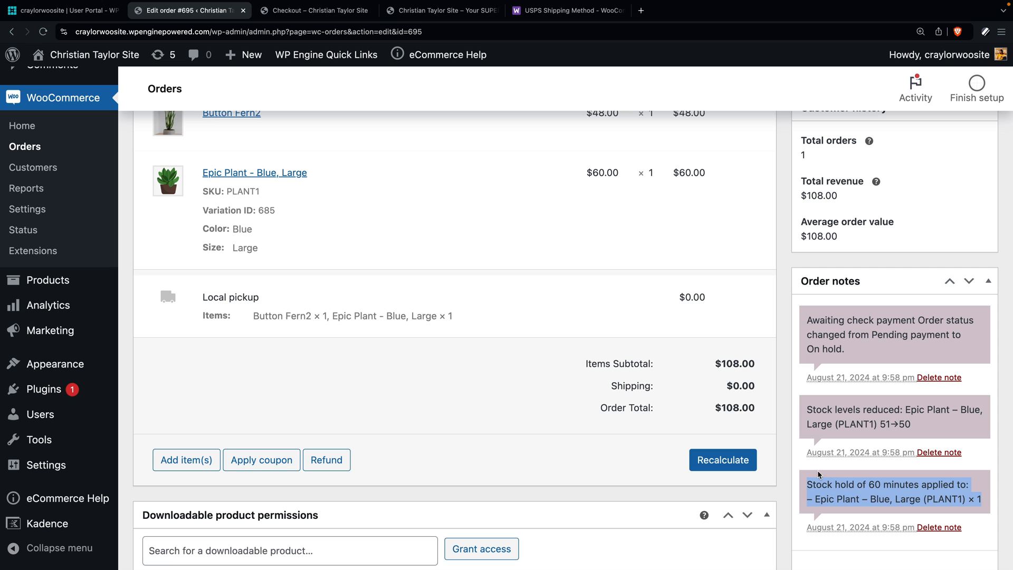
- Set the order's status to Completed
scroll(787, 277, "up", 10)
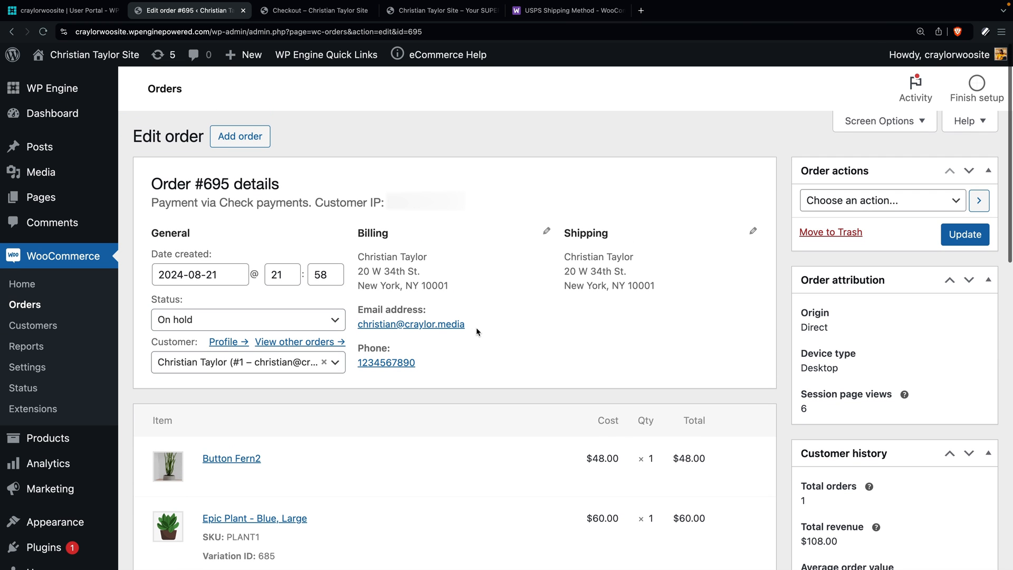
left_click(332, 324)
left_click(319, 422)
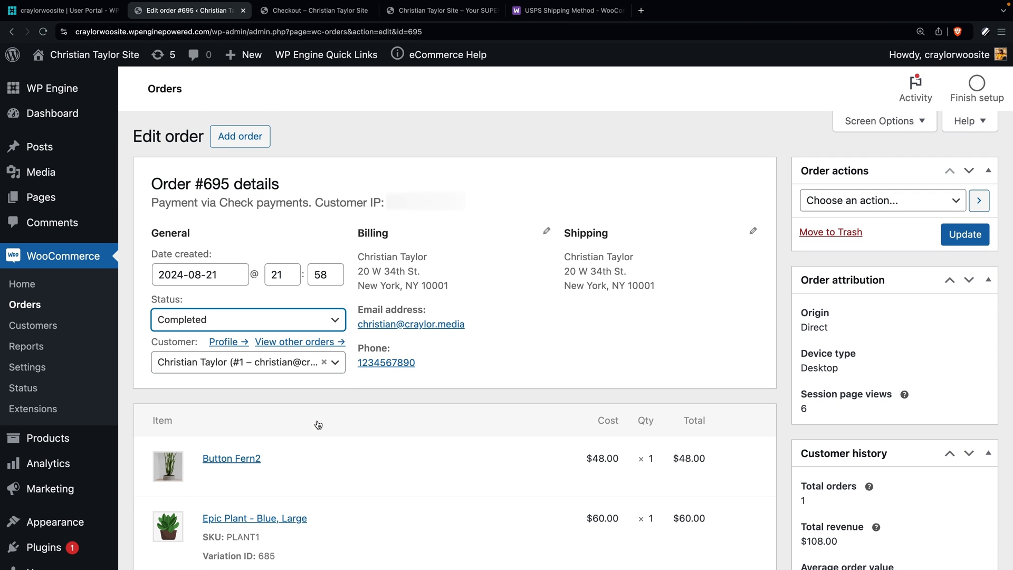
- Add "TRACKING NUMBER" to the order as a Note to customer and update the order
scroll(745, 345, "down", 10)
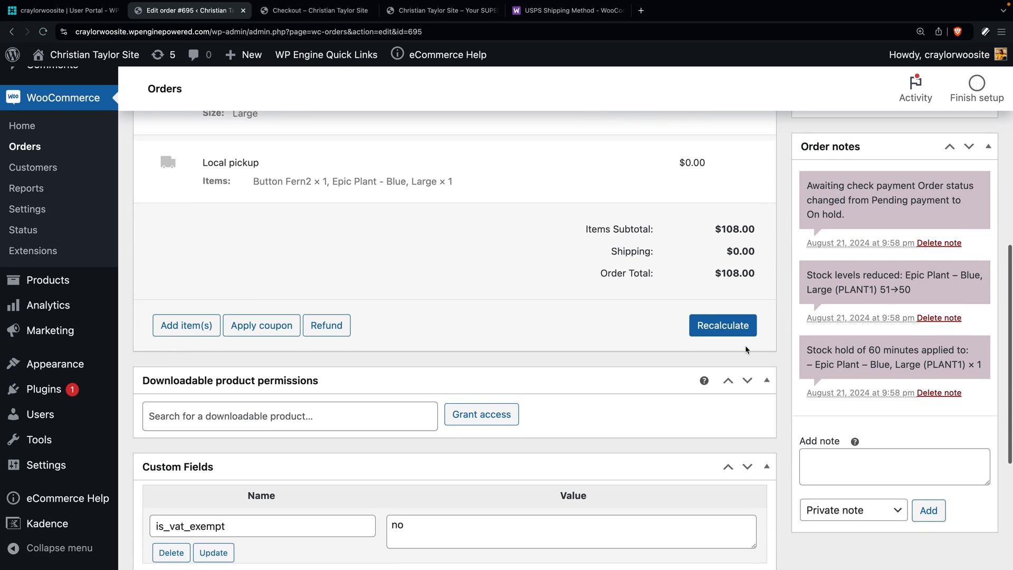
left_click(859, 409)
type("TRACKI")
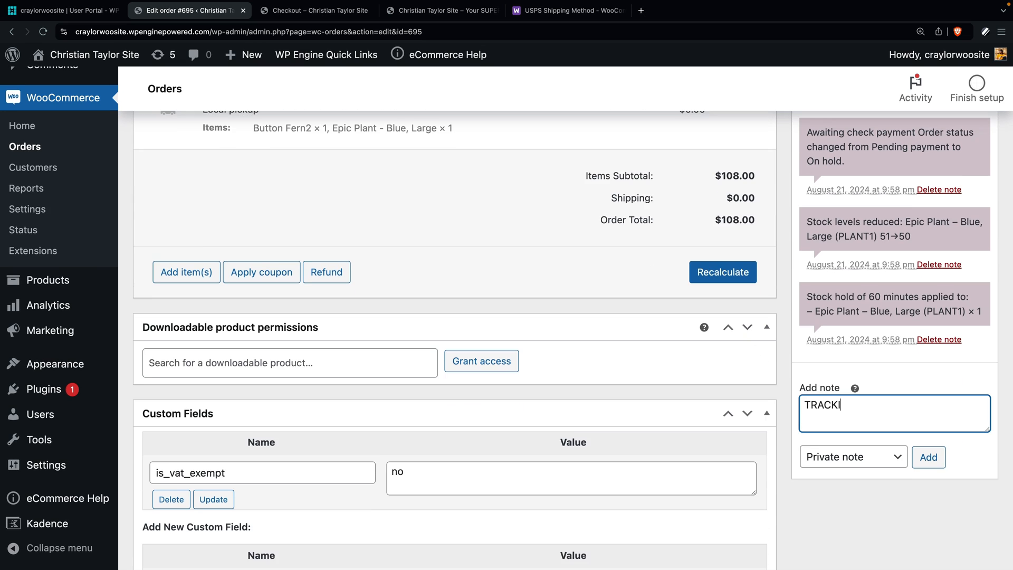
type("NG NUMBER")
left_click(873, 458)
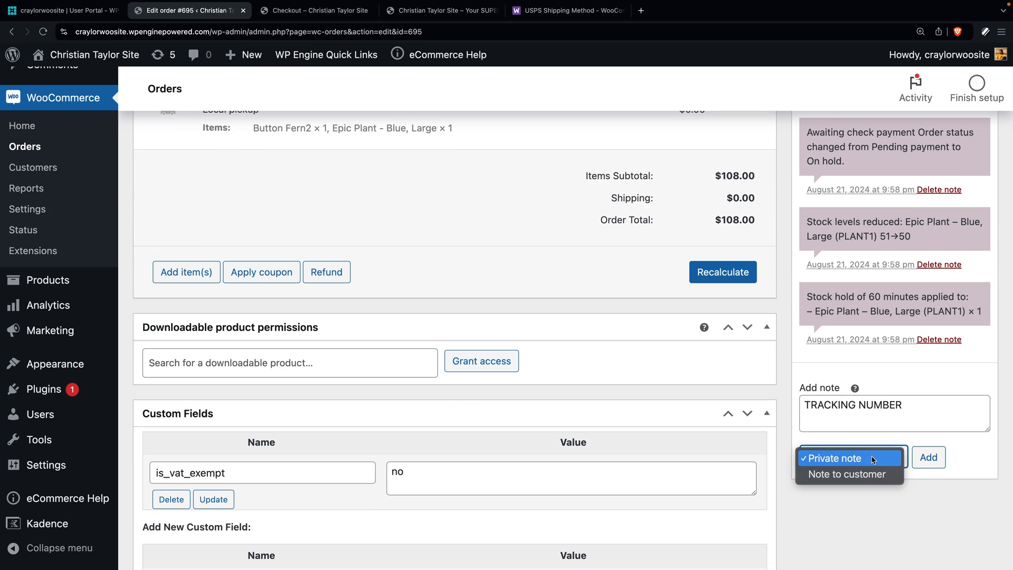
left_click(875, 474)
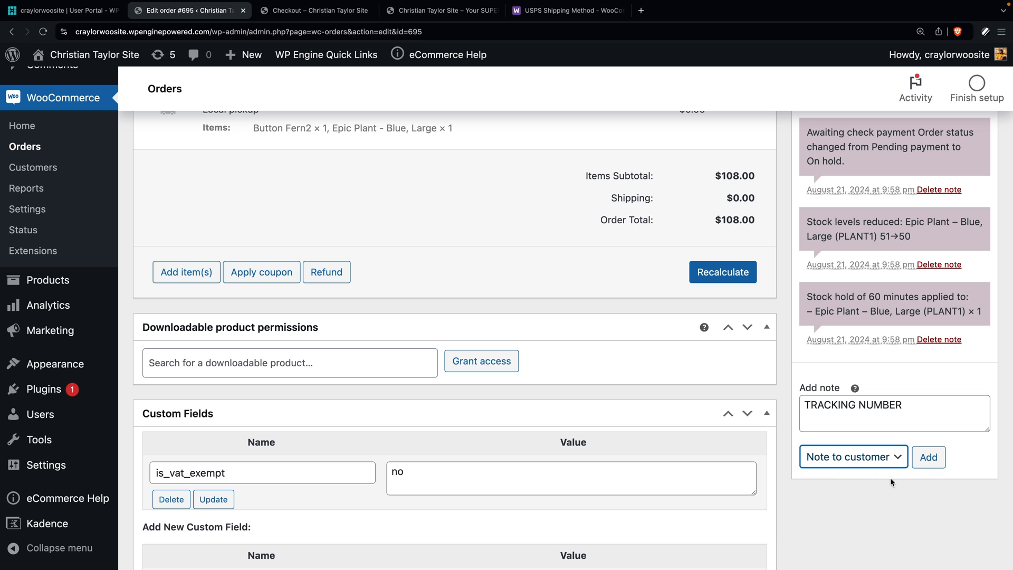
left_click(932, 464)
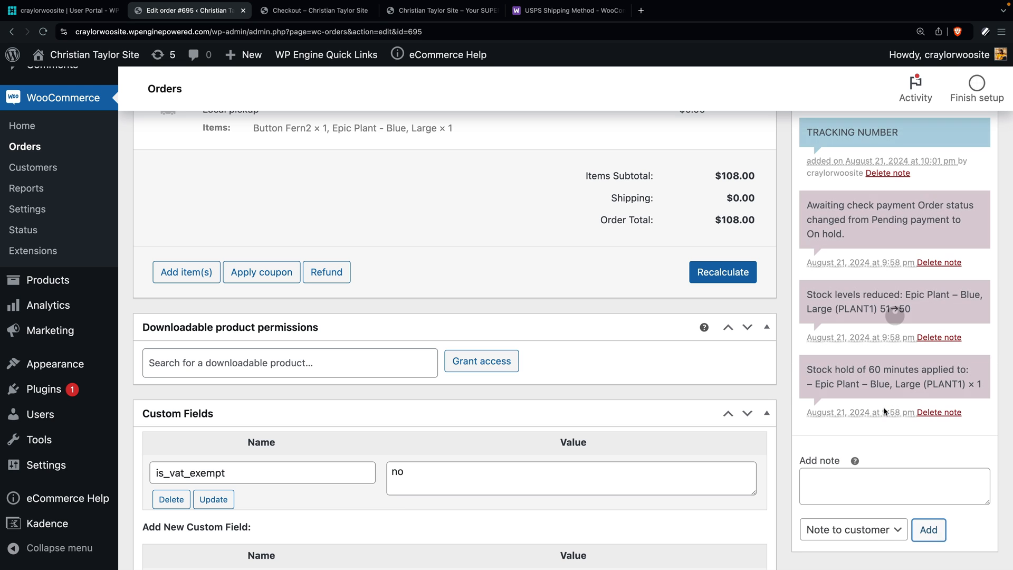
scroll(884, 410, "up", 10)
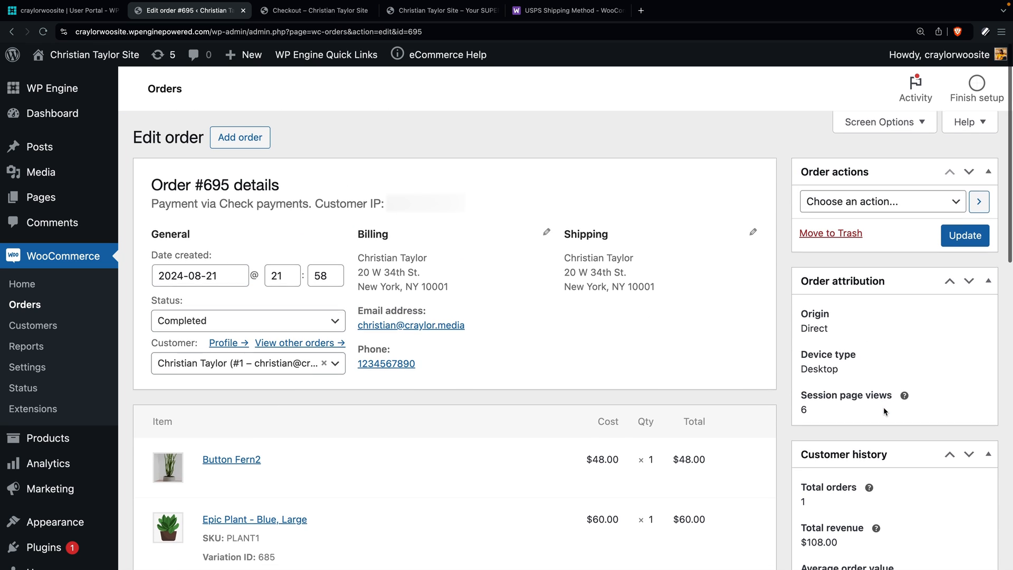
left_click(976, 237)
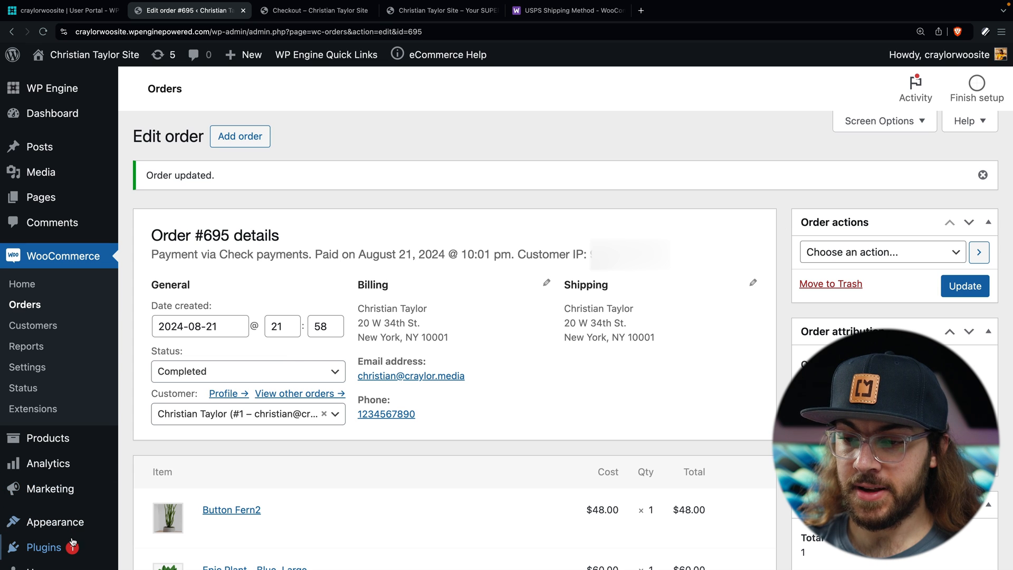
- Find the WooCommerce Shipping & Tax plugin among the new plugins, then install and activate it
mouse_move(44, 547)
left_click(168, 511)
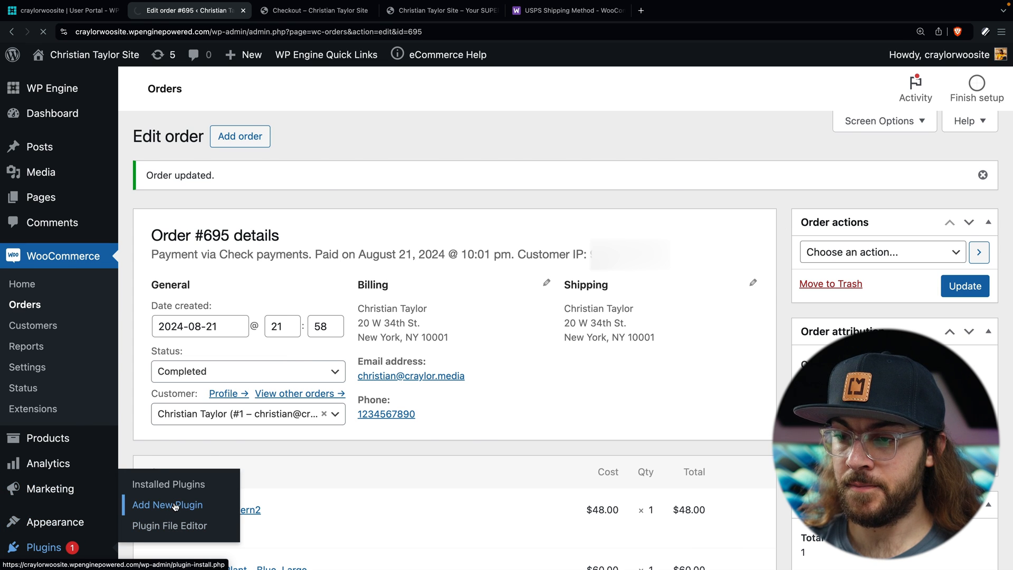
left_click(846, 130)
type("WooCommerce Shipp")
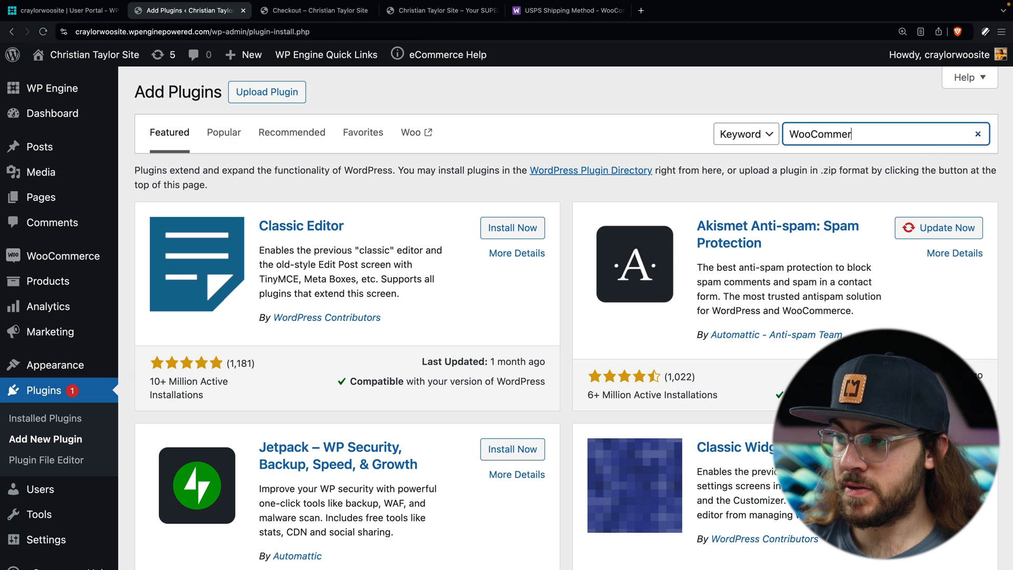
type("ing & Tax")
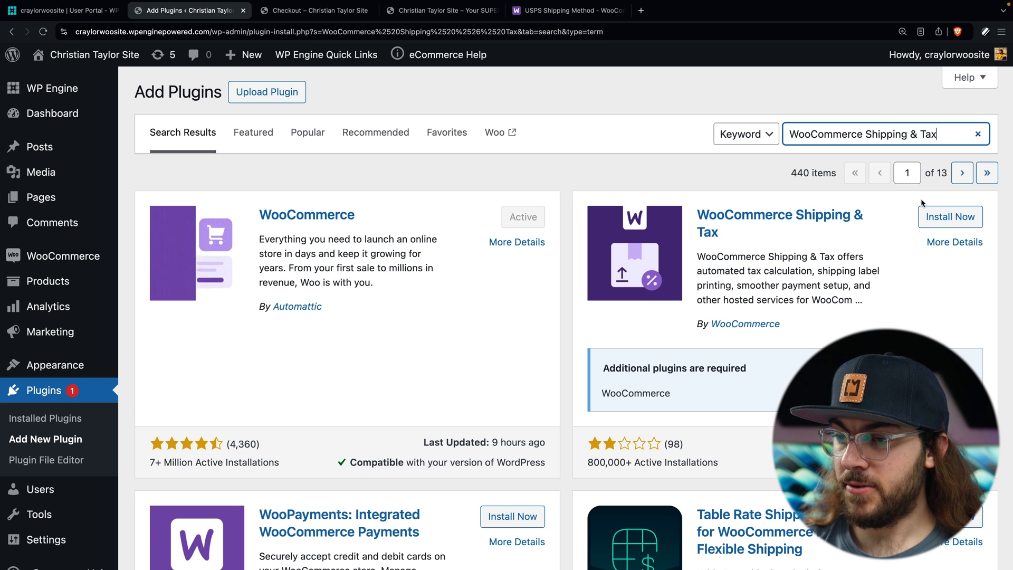
left_click(948, 217)
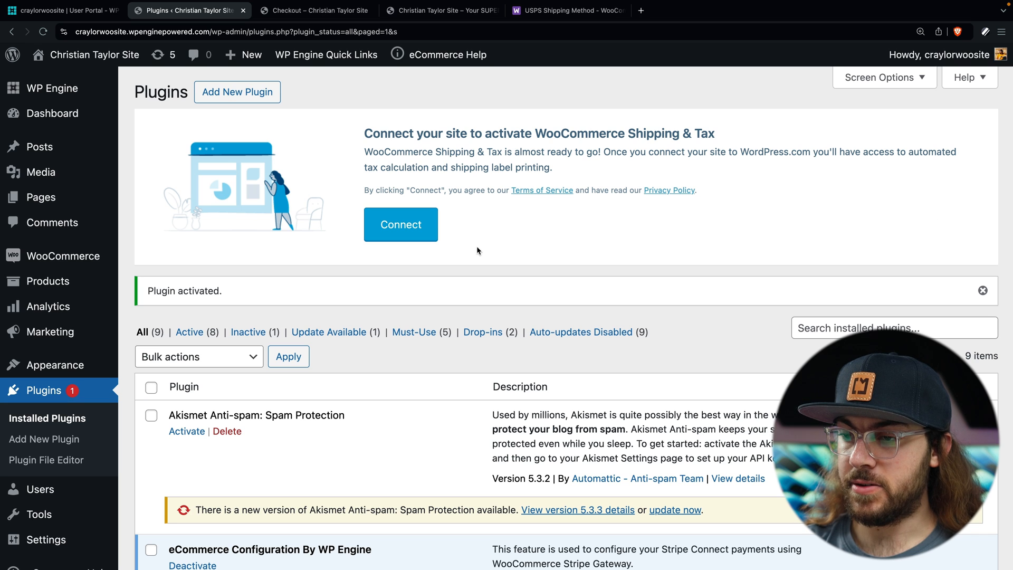
- Connect WooCommerce Shipping & Tax to the WordPress.com account by logging in and approving the connection
left_click(425, 220)
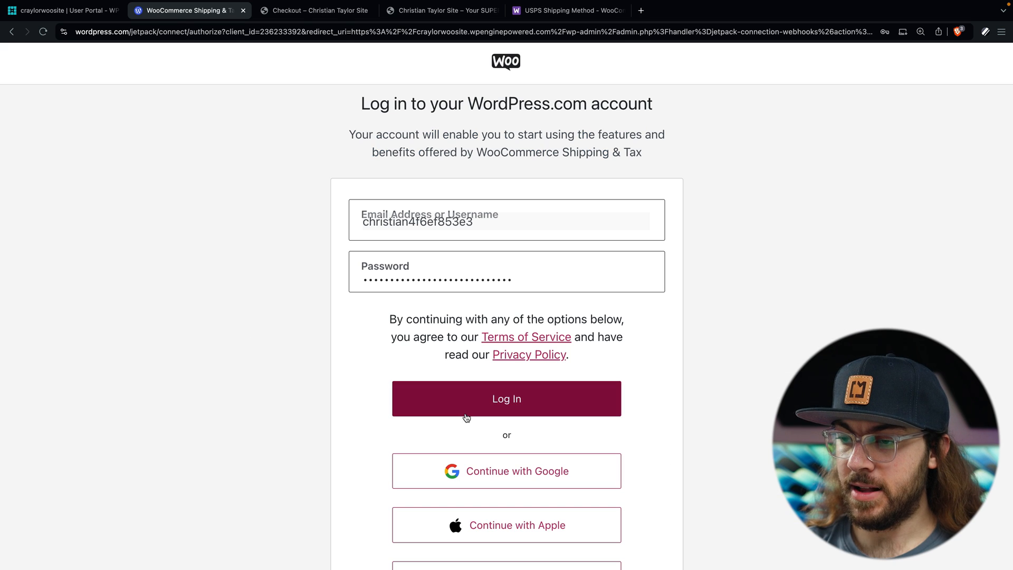
left_click(475, 410)
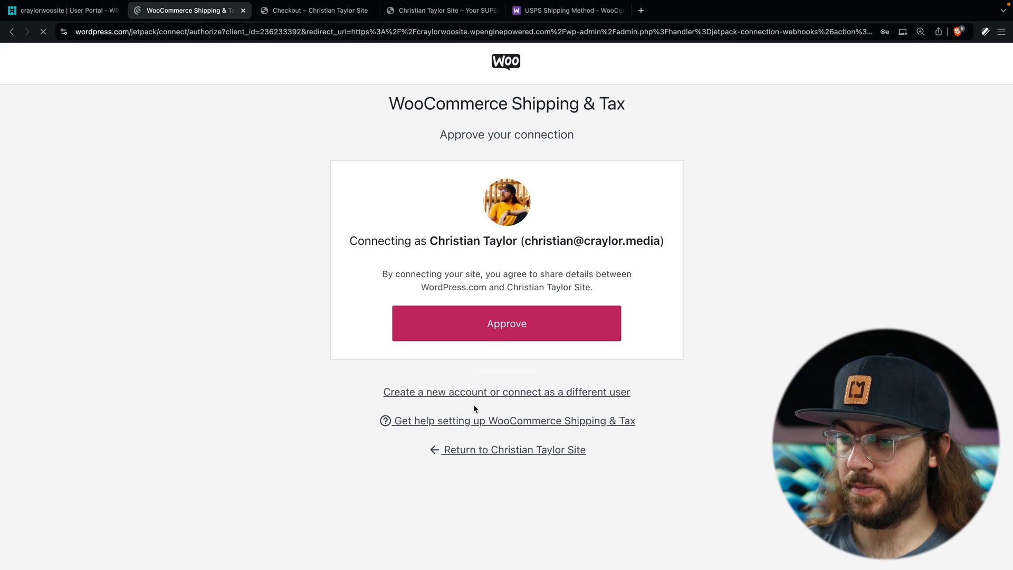
left_click(554, 334)
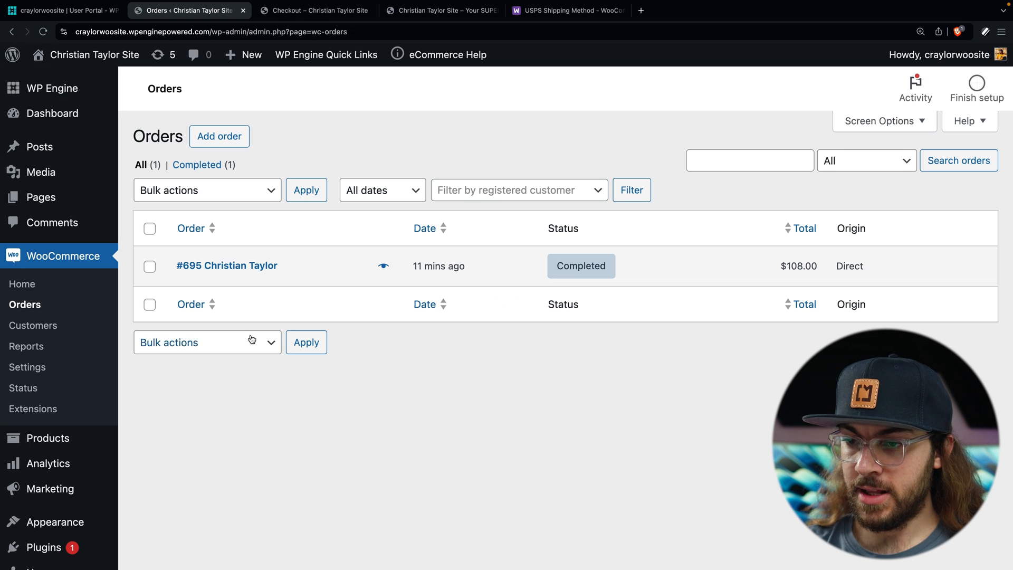
- Open the completed order from the orders list and start creating a shipping label for it
left_click(232, 266)
scroll(336, 309, "down", 10)
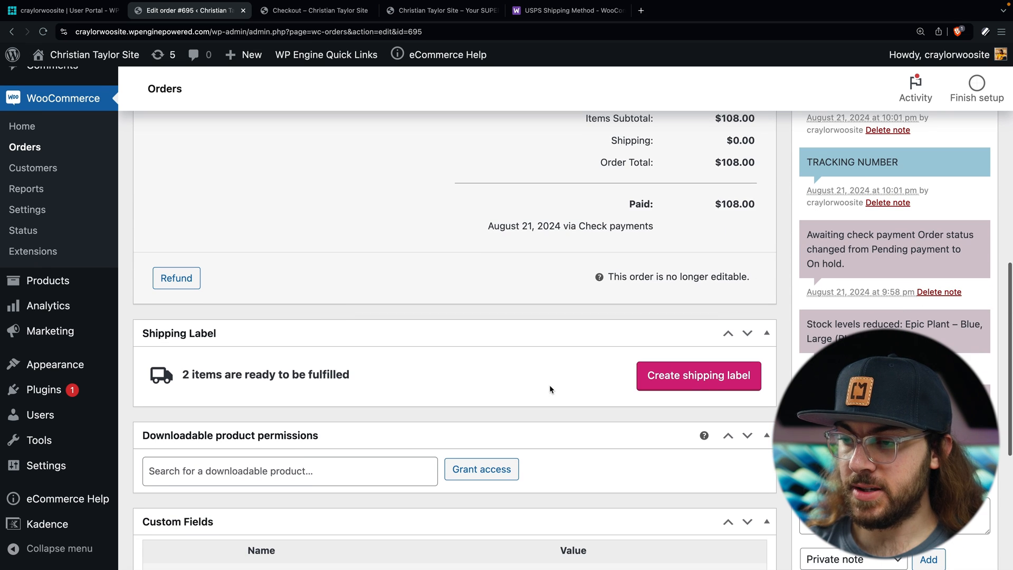
left_click(682, 379)
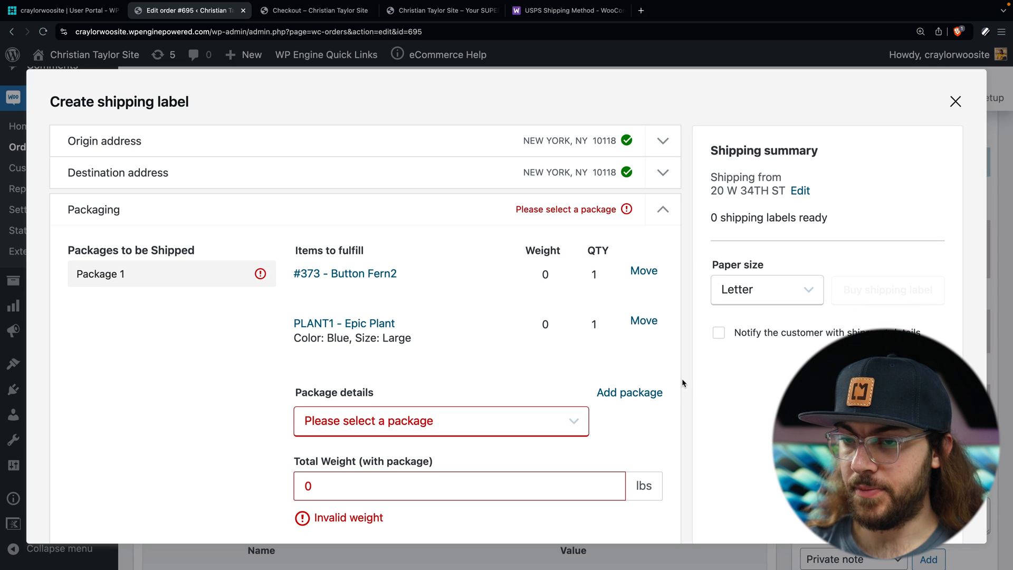
- Review the shipping label's origin and destination address details
left_click(666, 142)
left_click(662, 150)
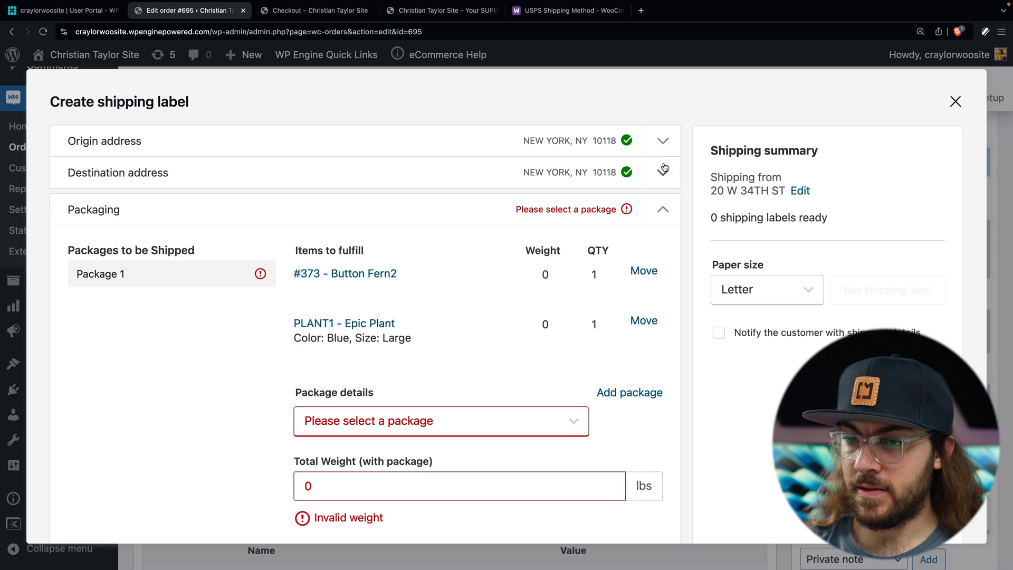
left_click(673, 183)
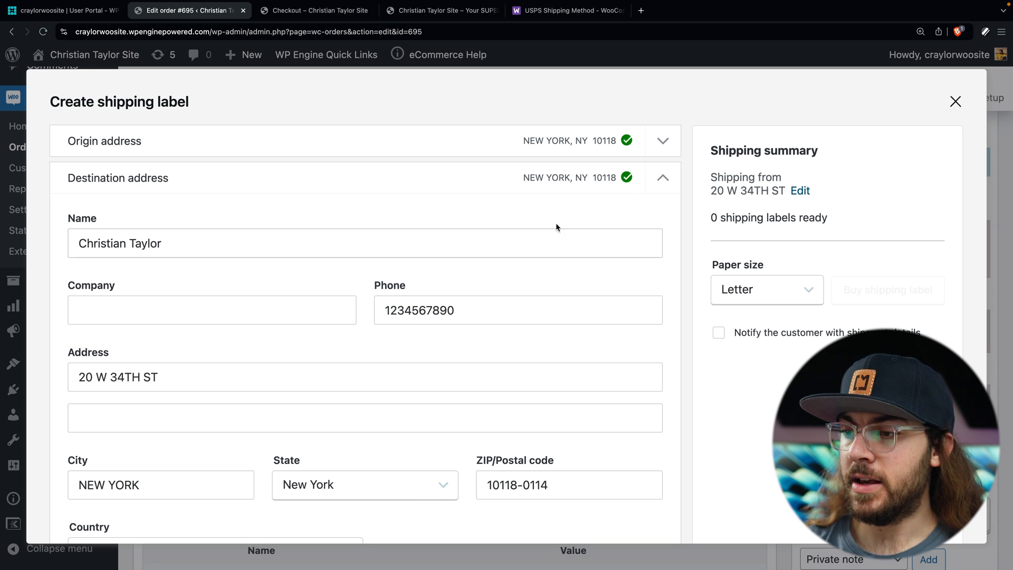
left_click(659, 183)
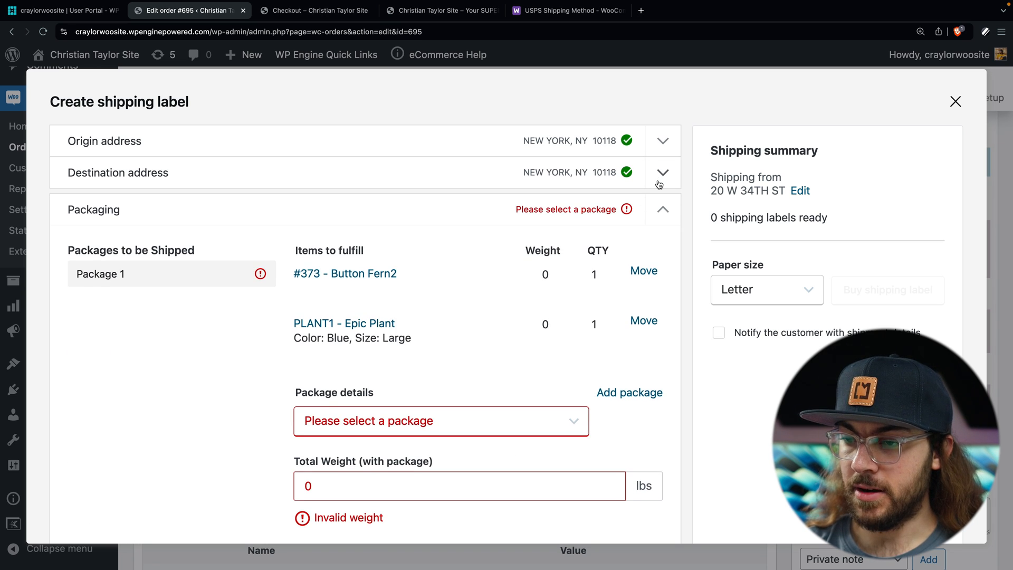
- Check the packages available for the shipping label and open the form for adding a custom package
scroll(574, 265, "down", 2)
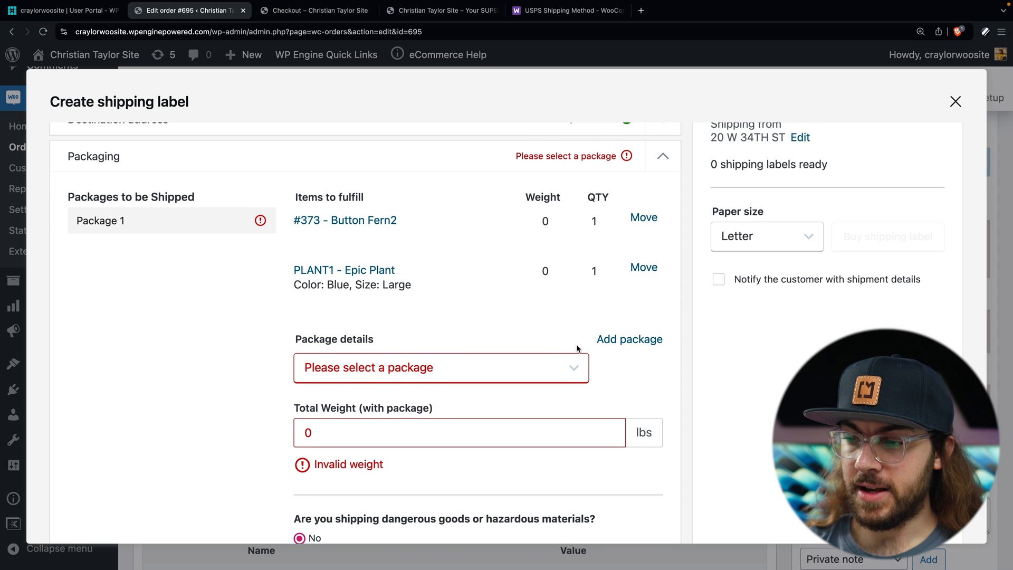
left_click(574, 368)
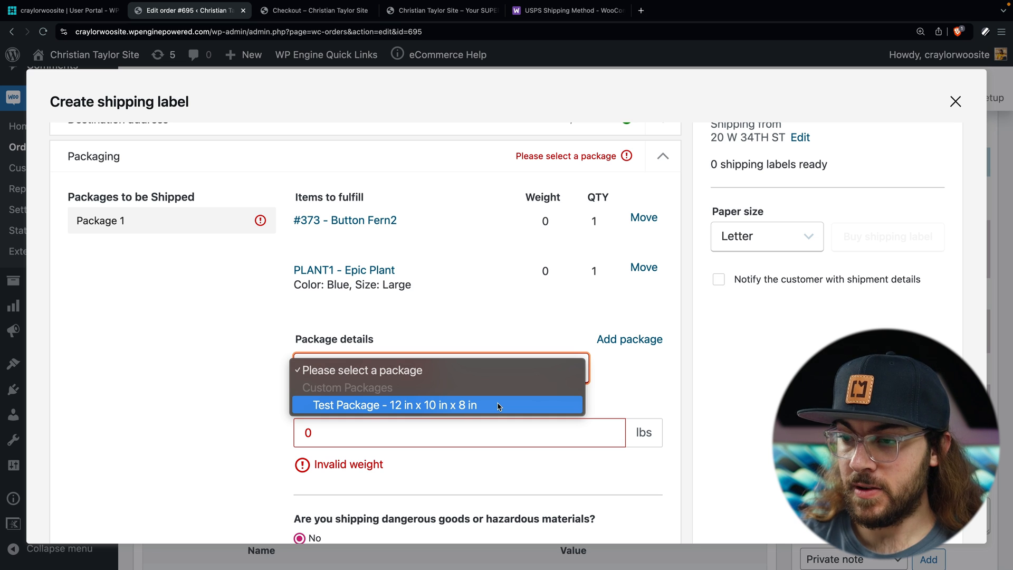
left_click(625, 365)
left_click(644, 339)
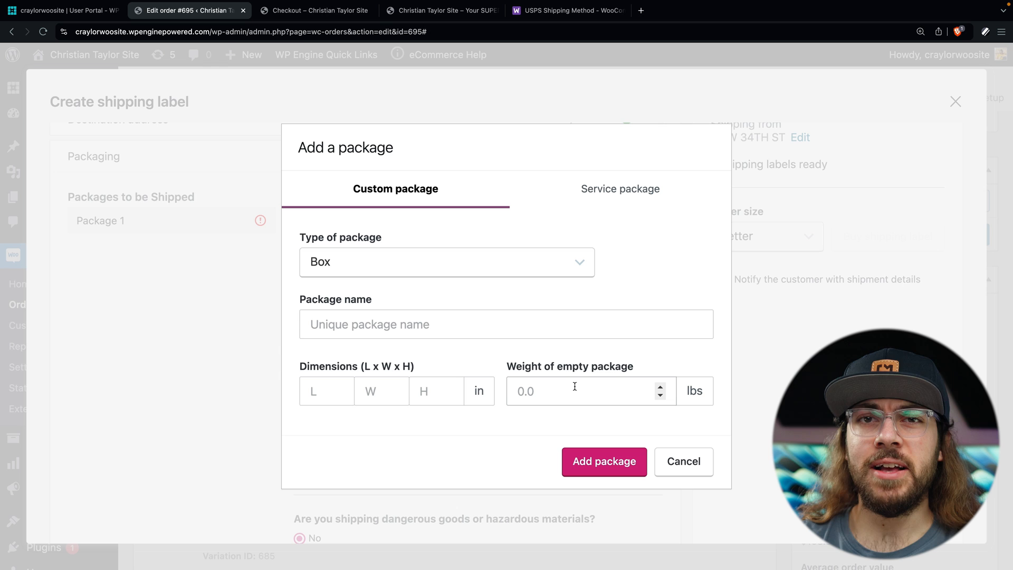
- Cancel adding a package, select the saved Test Package (12 in x 10 in x 8 in) and set the total weight to 3 lbs
left_click(683, 461)
left_click(521, 376)
left_click(514, 406)
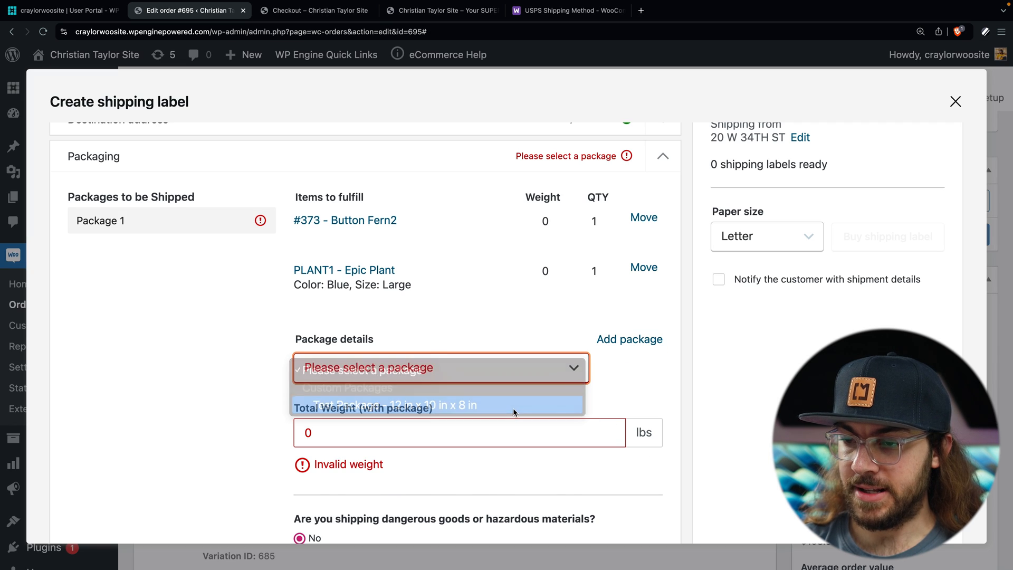
scroll(513, 409, "down", 2)
left_click(451, 389)
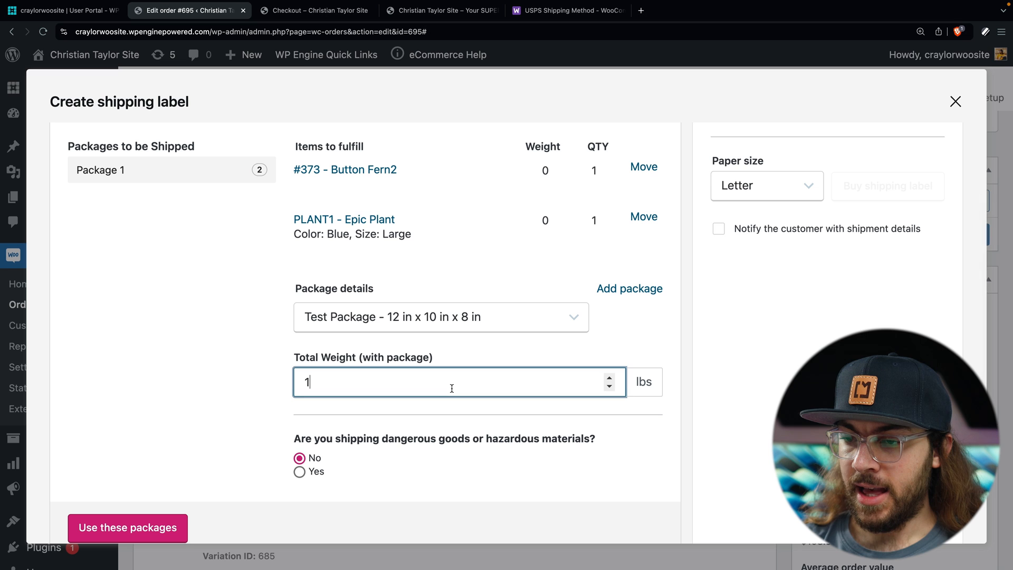
key("BackSpace")
type("3")
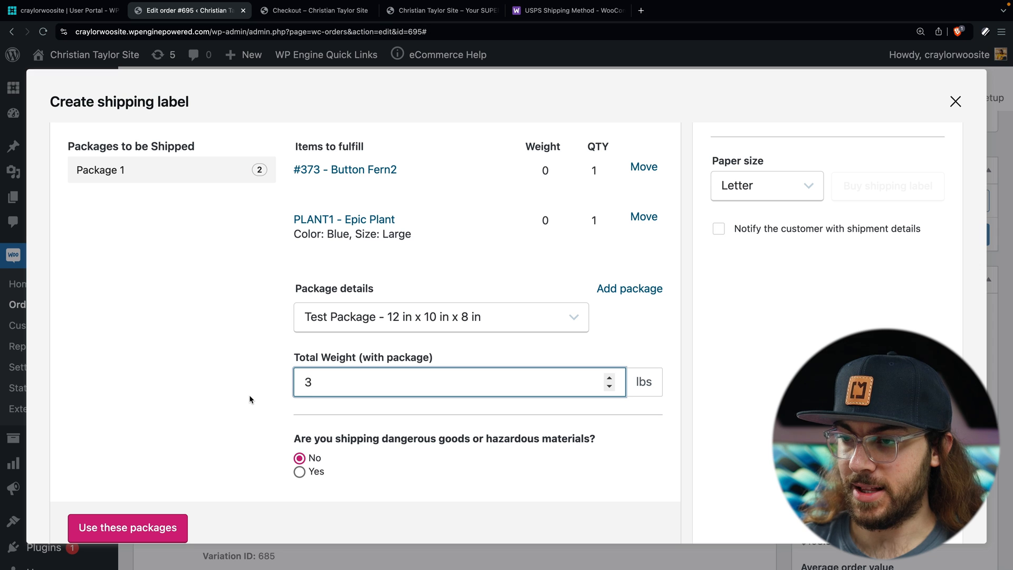
- Check the weights of the two items to fulfill, then use the chosen package to get the shipping rates
double_click(546, 171)
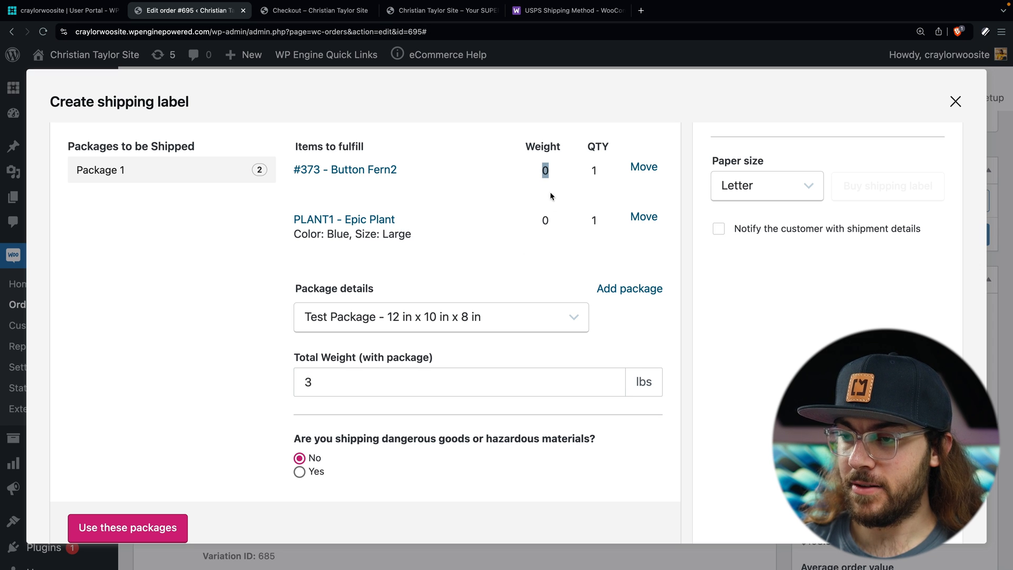
double_click(544, 220)
left_click(191, 348)
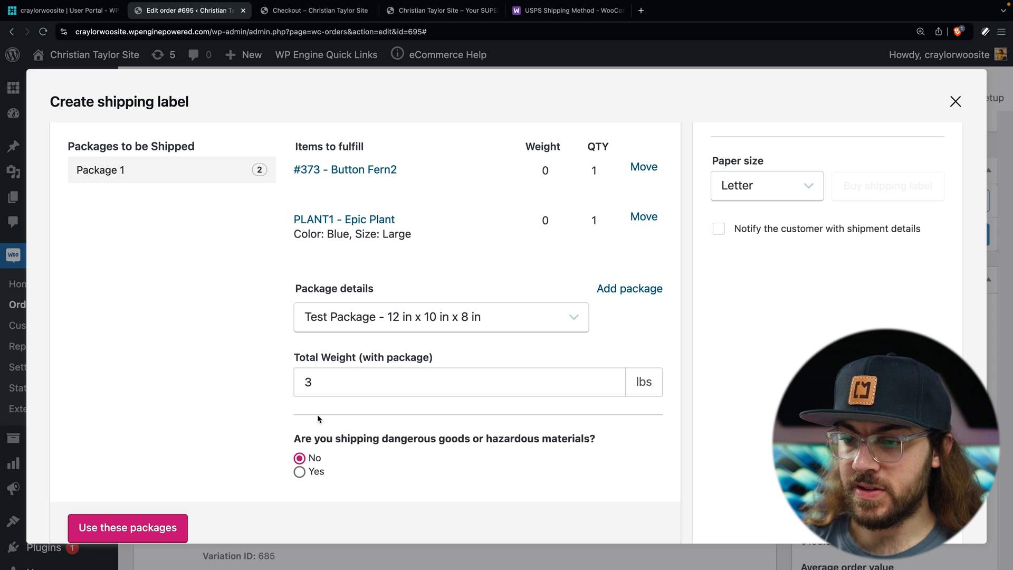
scroll(317, 390, "down", 2)
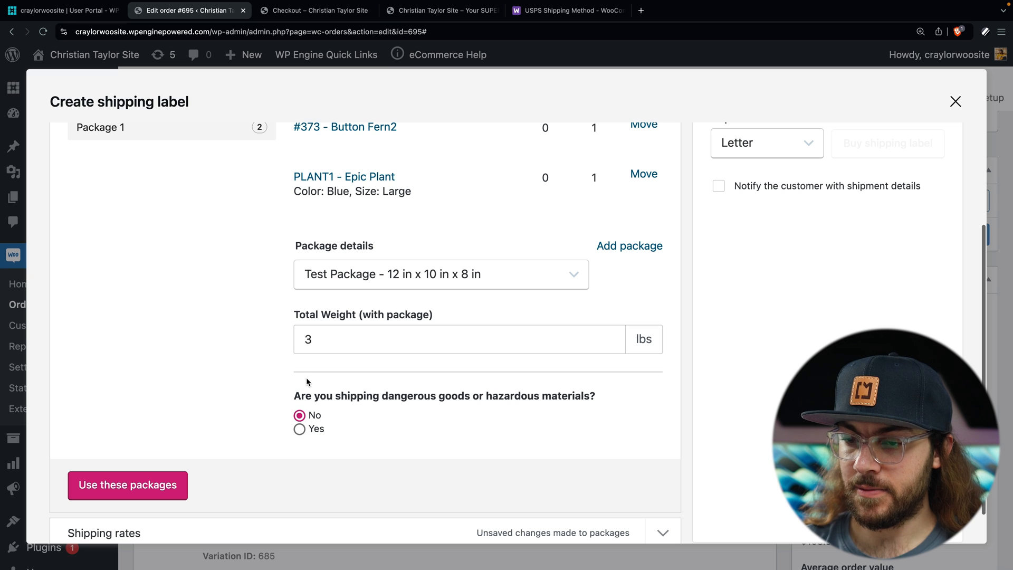
left_click(171, 490)
scroll(252, 443, "down", 2)
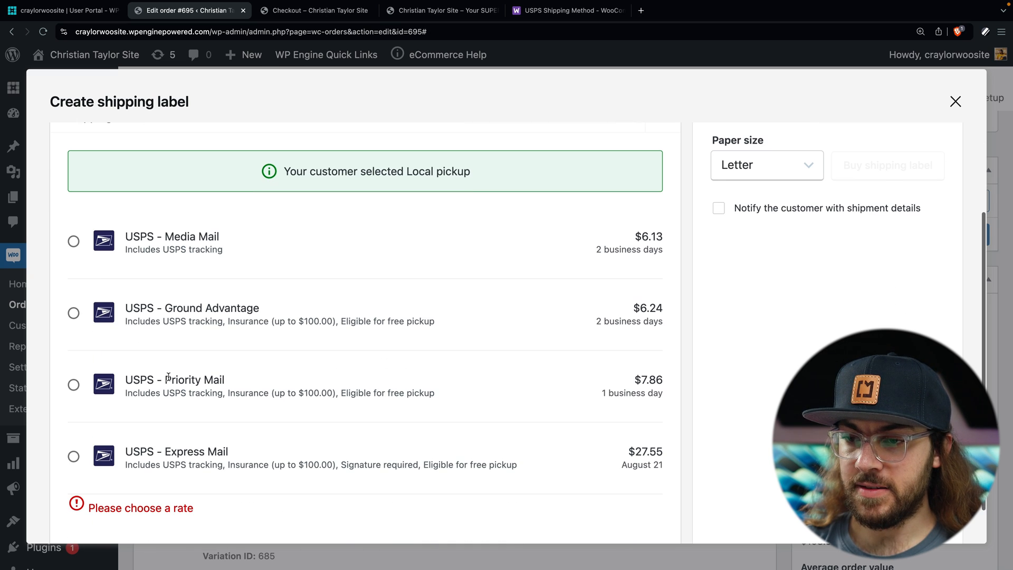
- Compare the USPS rates, choose Priority Mail and opt to notify the customer with shipment details
left_click(73, 242)
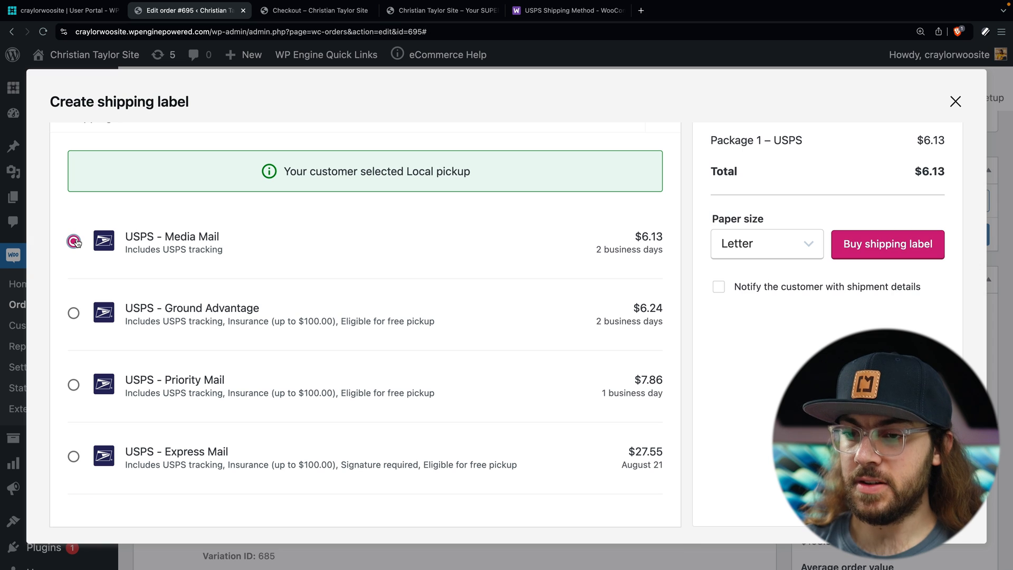
left_click(73, 313)
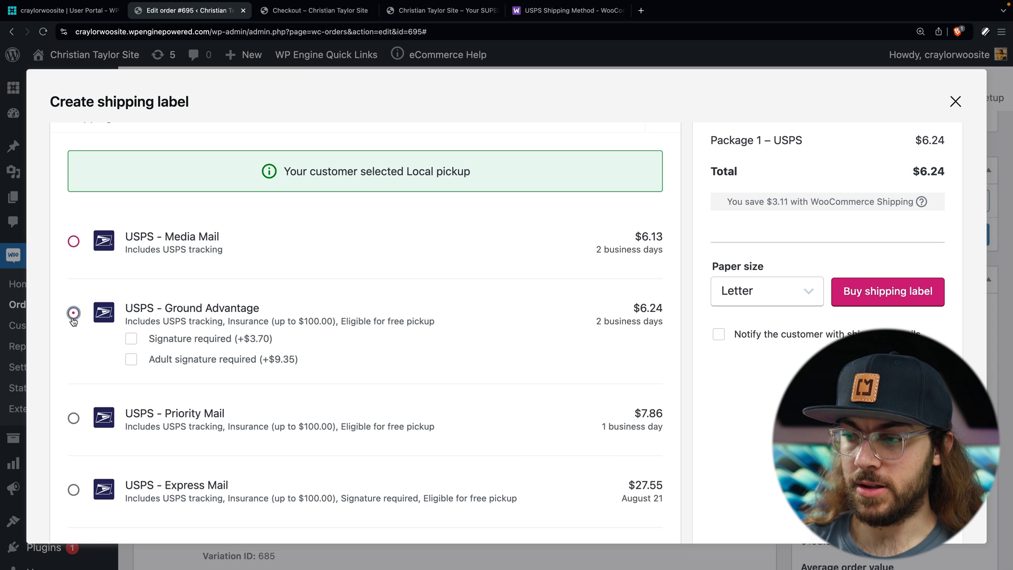
left_click(73, 418)
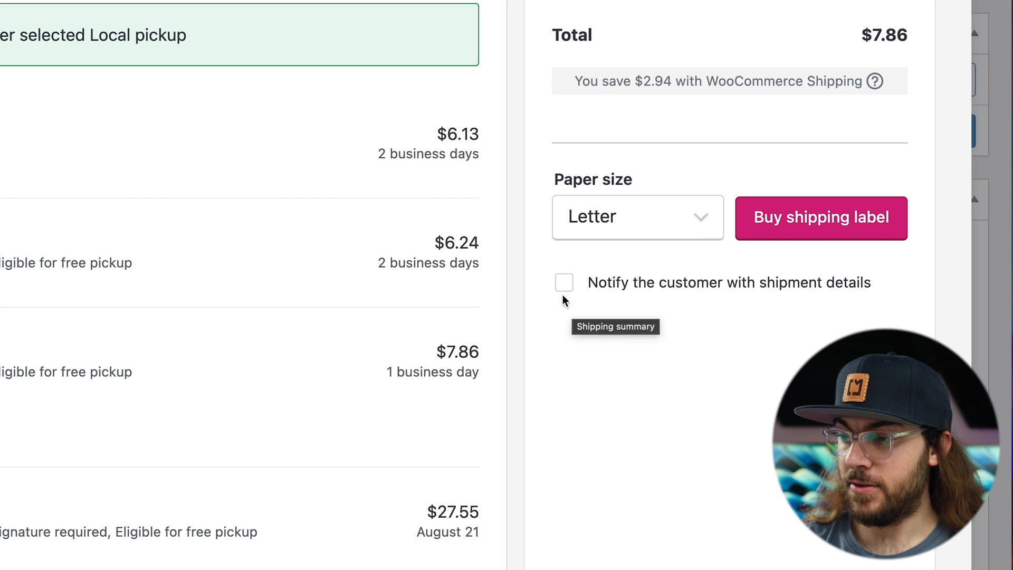
left_click(718, 334)
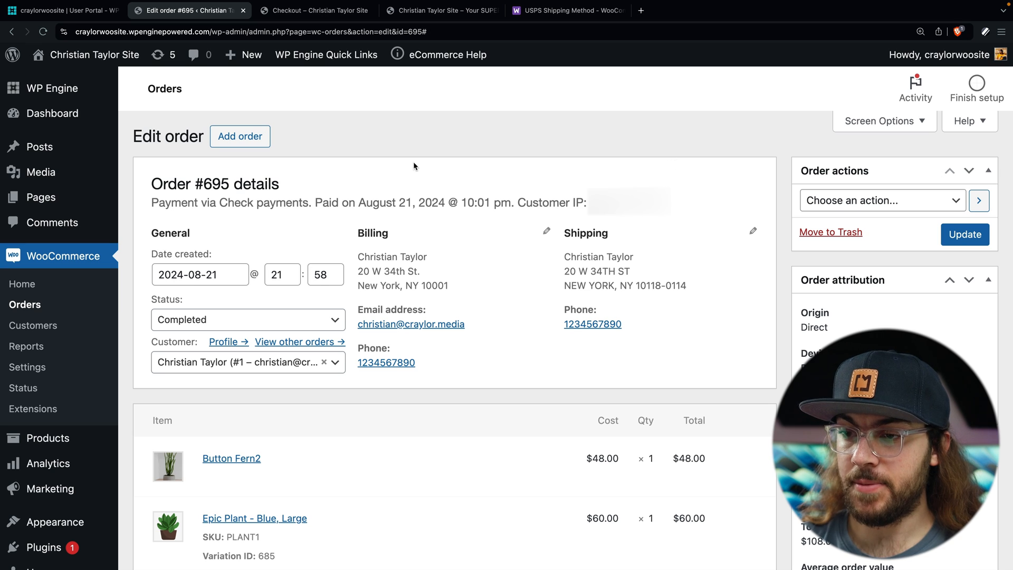
- Start a new manual order and assign the existing customer to it by searching for their name
left_click(256, 139)
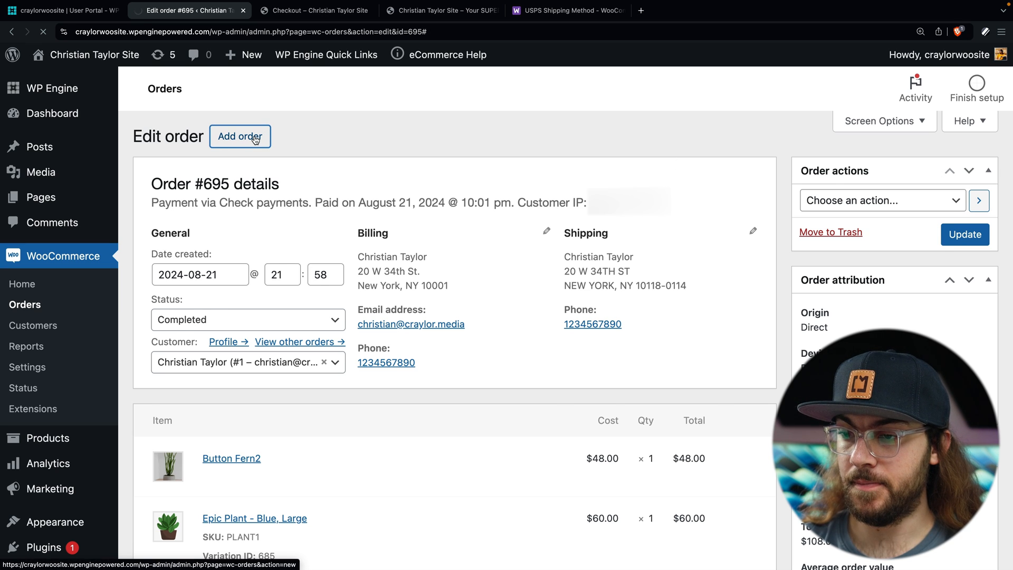
left_click(295, 344)
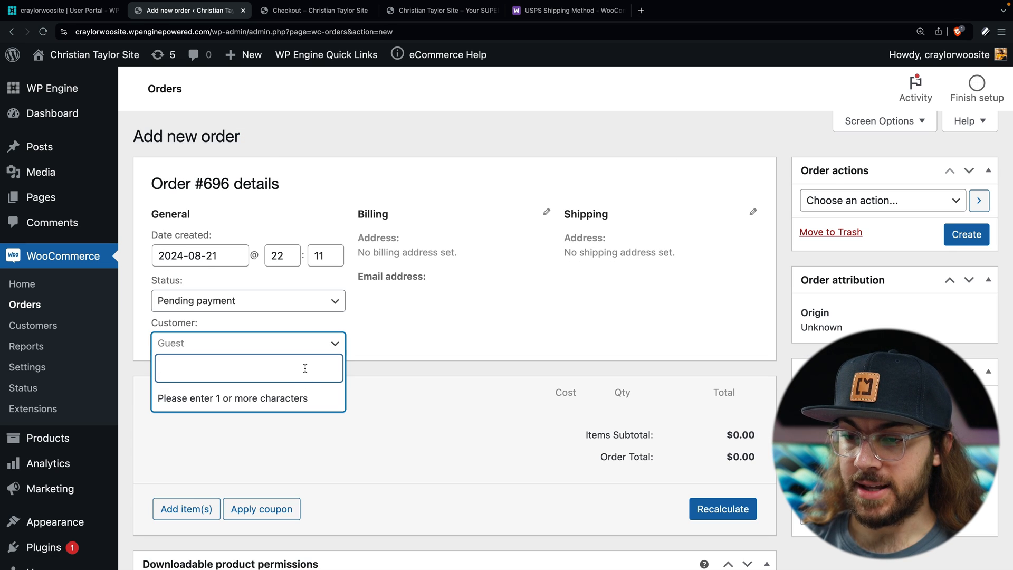
type("Christian")
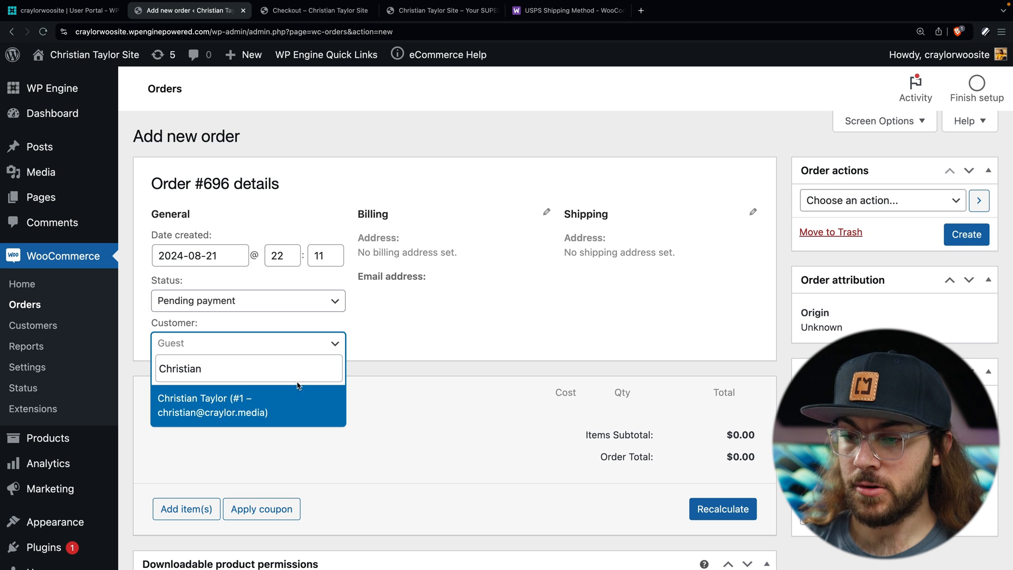
left_click(268, 410)
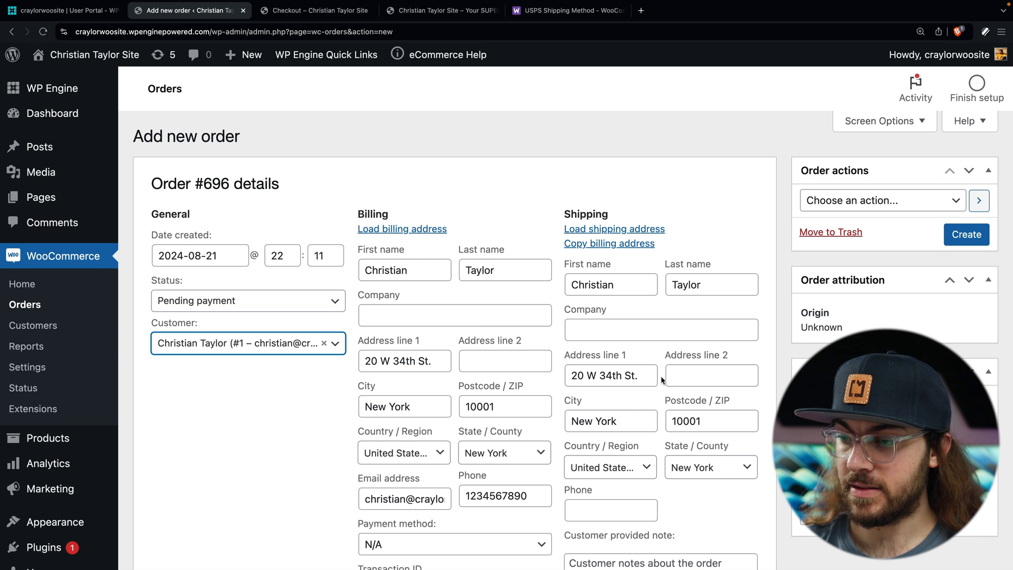
- Add one Epic Plant - Green, Large to the new order's items
scroll(661, 379, "down", 7)
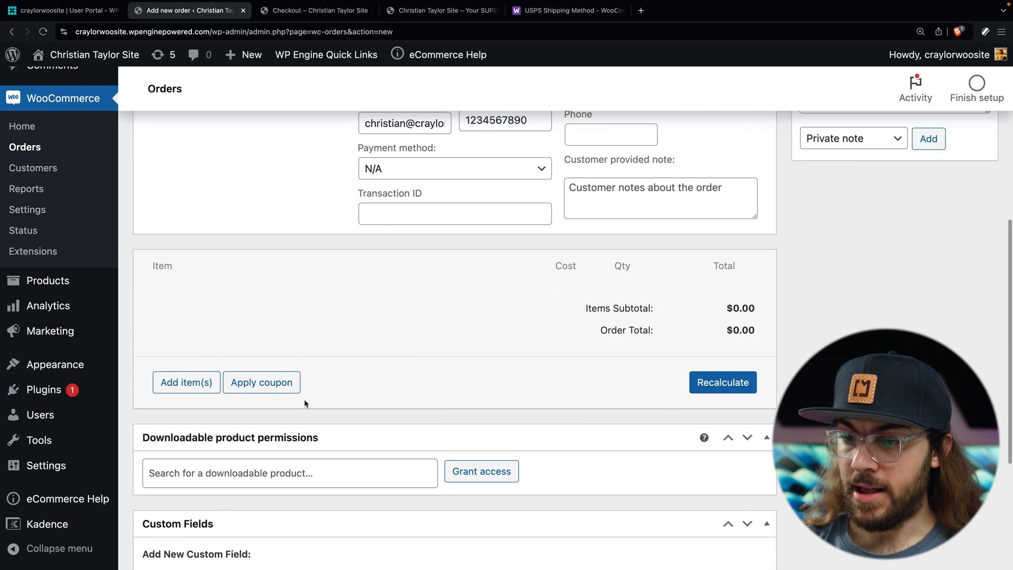
left_click(190, 382)
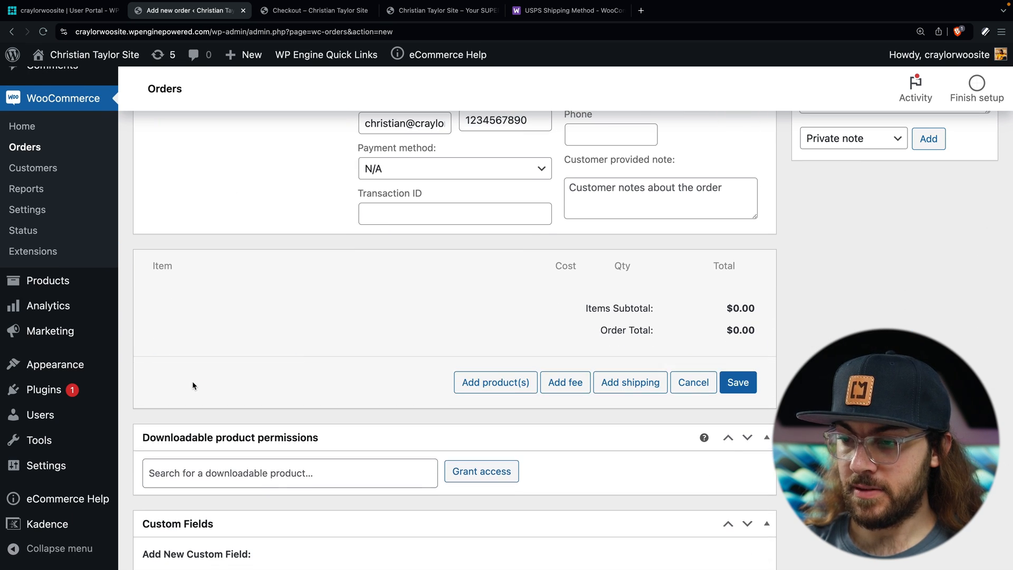
left_click(483, 393)
left_click(495, 330)
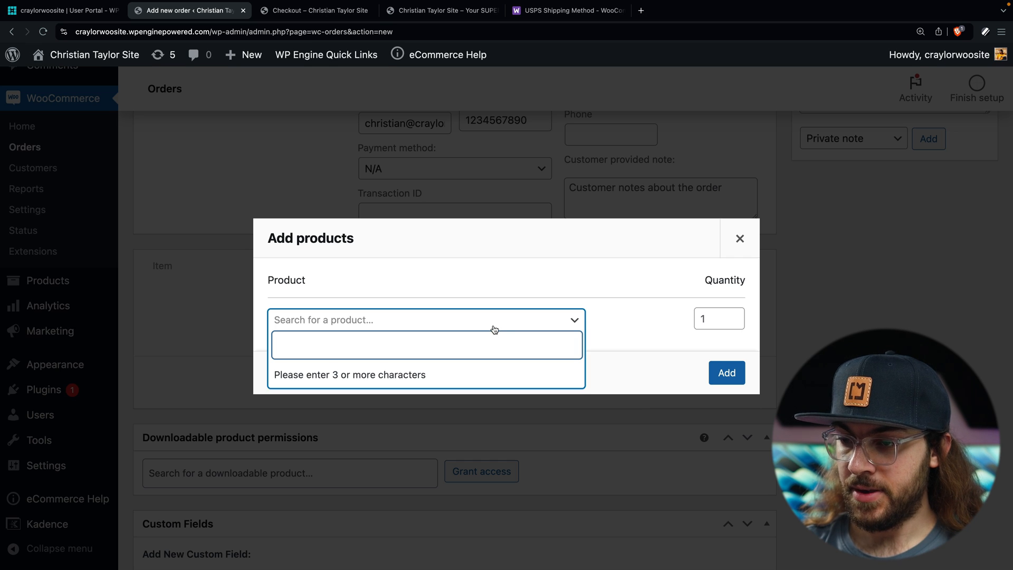
type("epic")
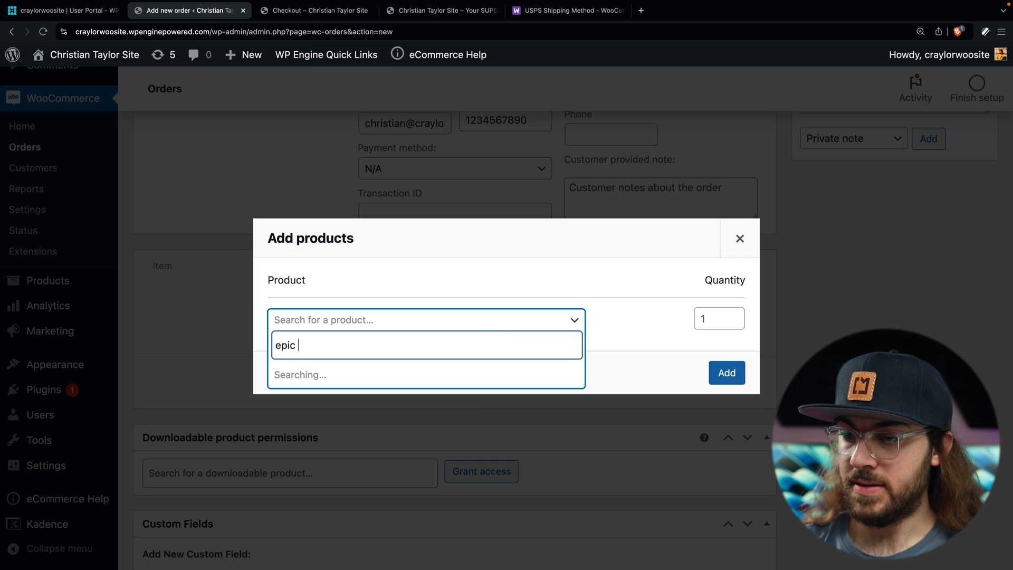
scroll(492, 396, "down", 2)
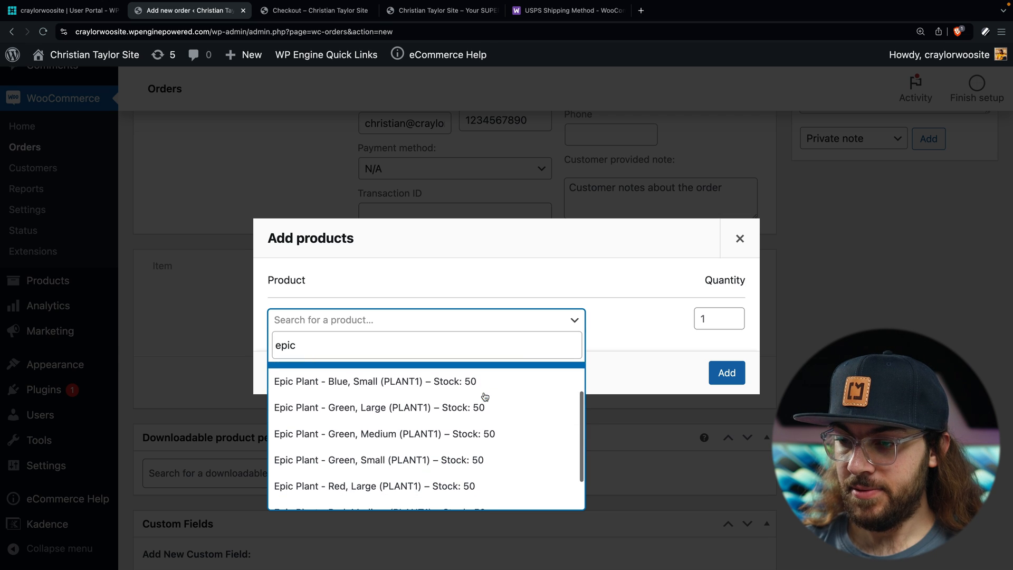
left_click(494, 410)
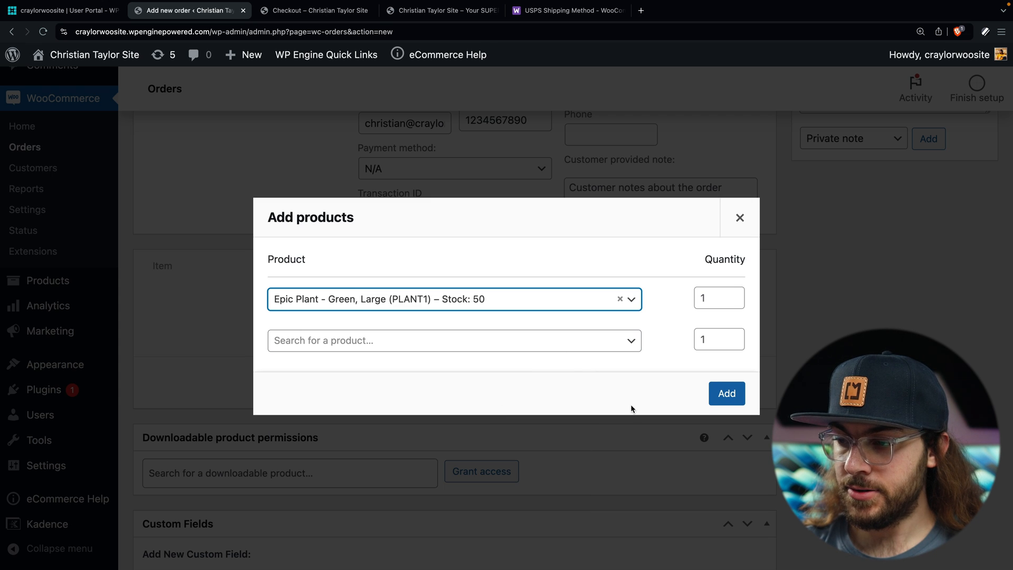
left_click(724, 394)
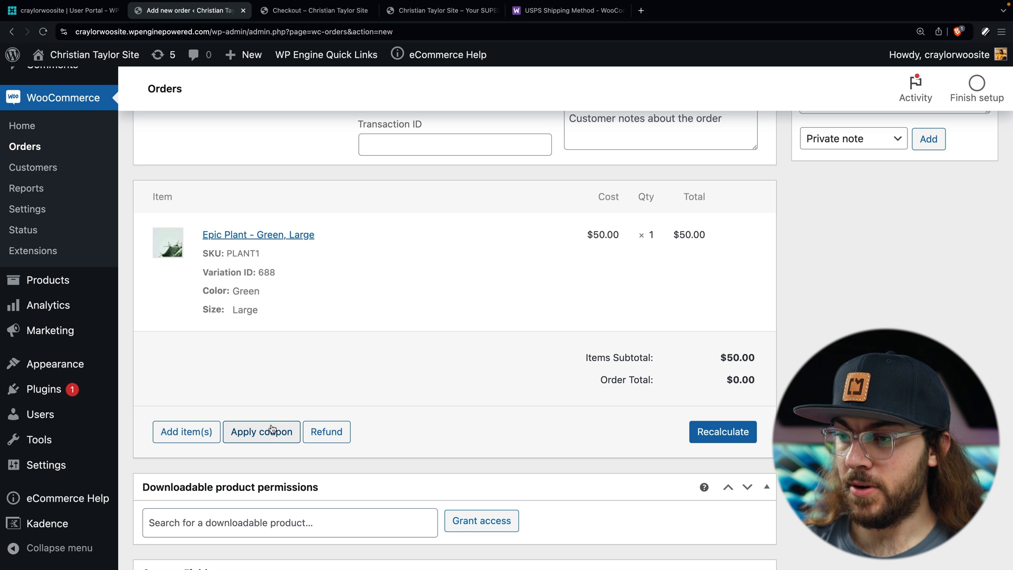
- Set the new order's status to Processing and create the order
scroll(425, 318, "up", 2)
scroll(427, 322, "down", 7)
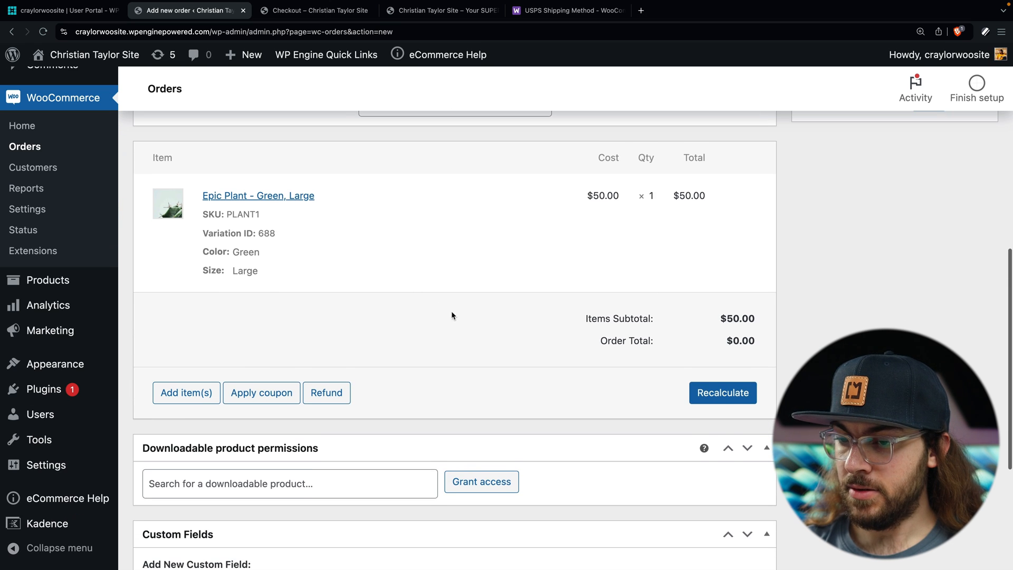
scroll(492, 372, "up", 10)
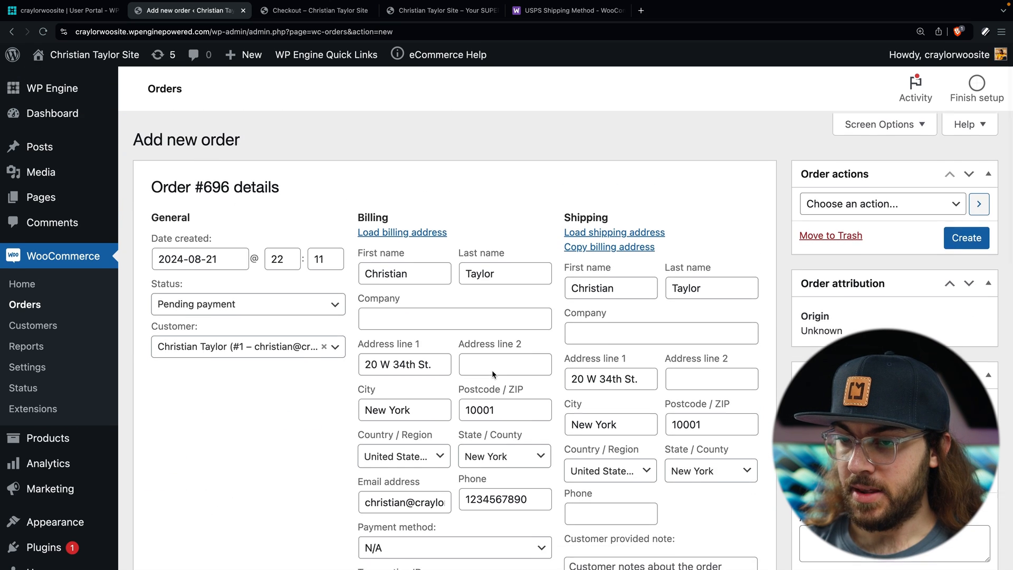
left_click(325, 305)
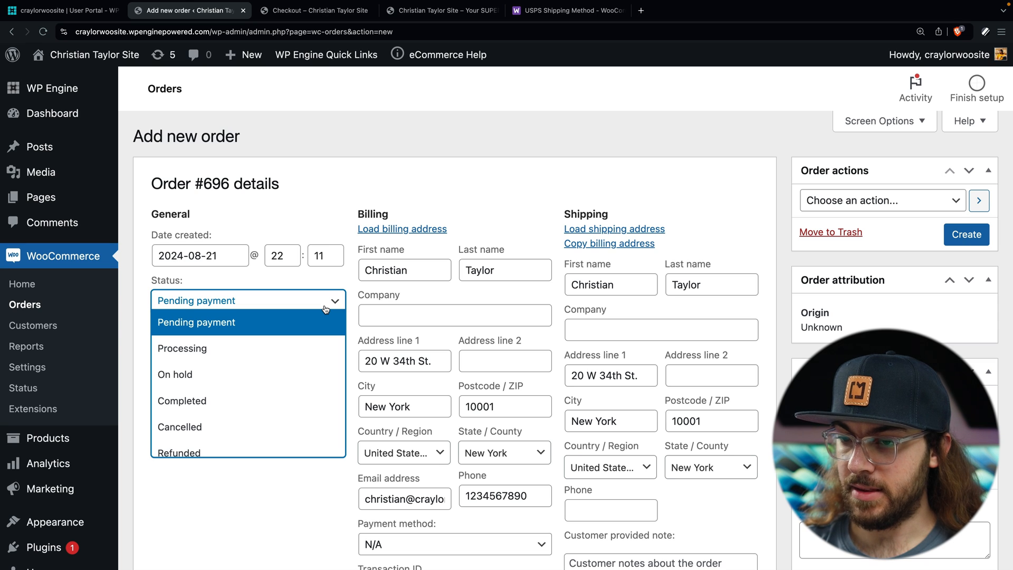
left_click(317, 346)
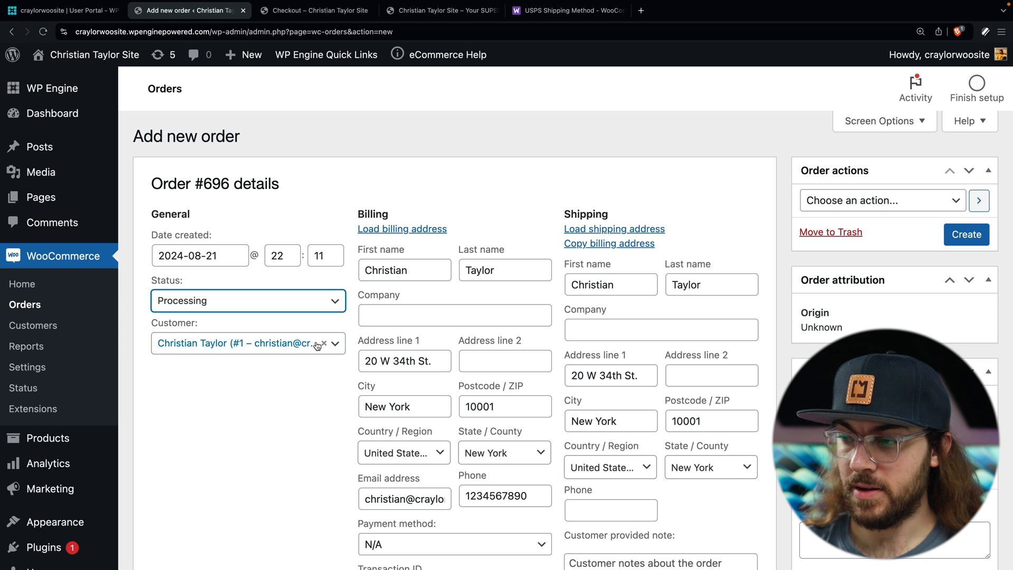
left_click(966, 234)
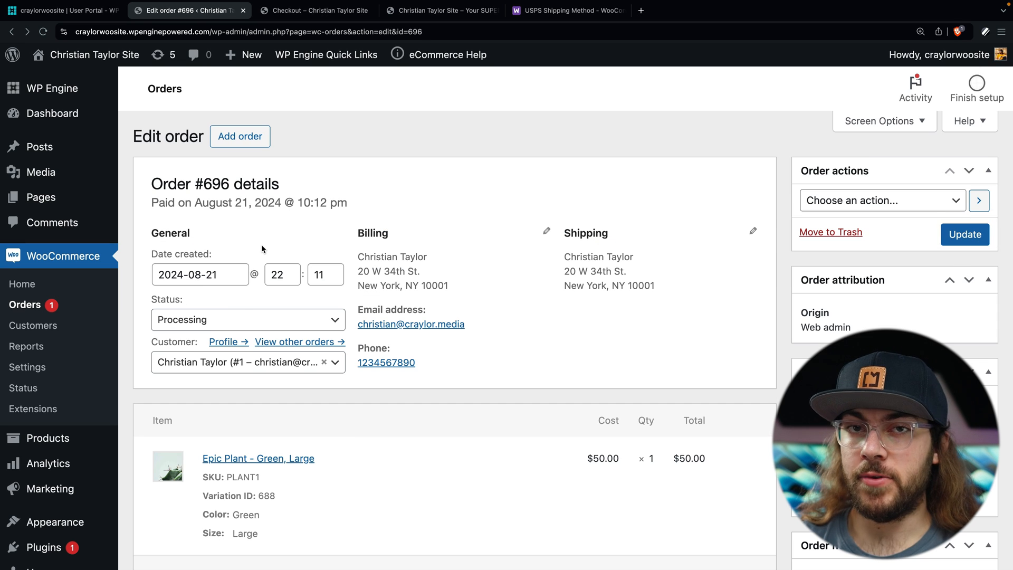
left_click(69, 326)
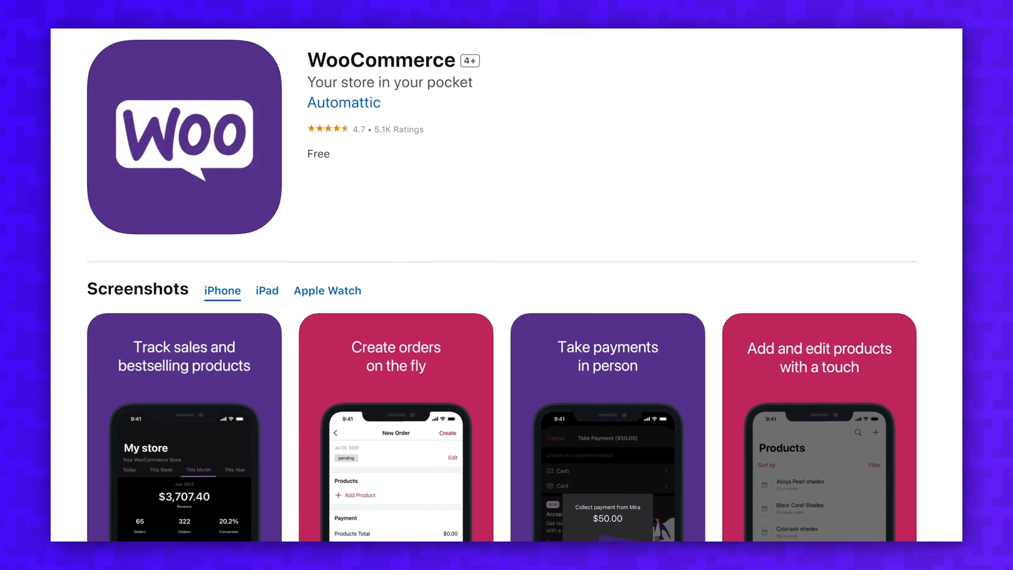
scroll(506, 284, "down", 4)
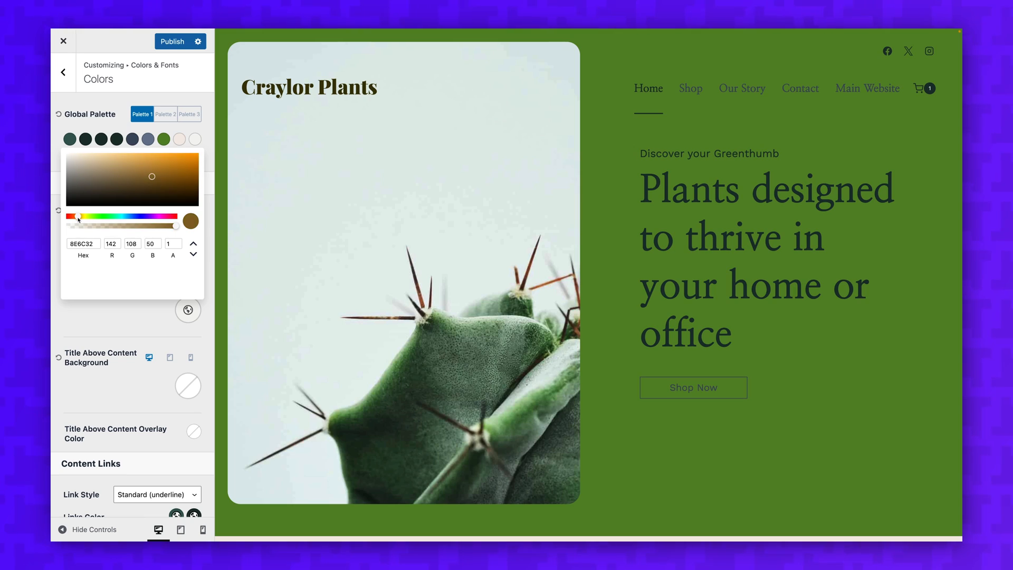
left_click_drag(78, 219, 76, 218)
left_click_drag(108, 176, 103, 154)
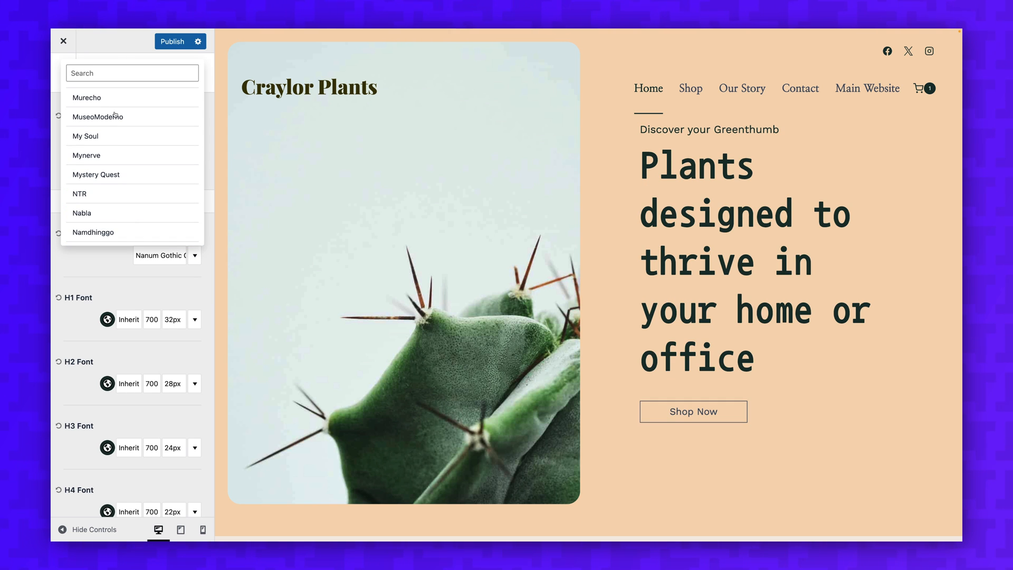
left_click(115, 115)
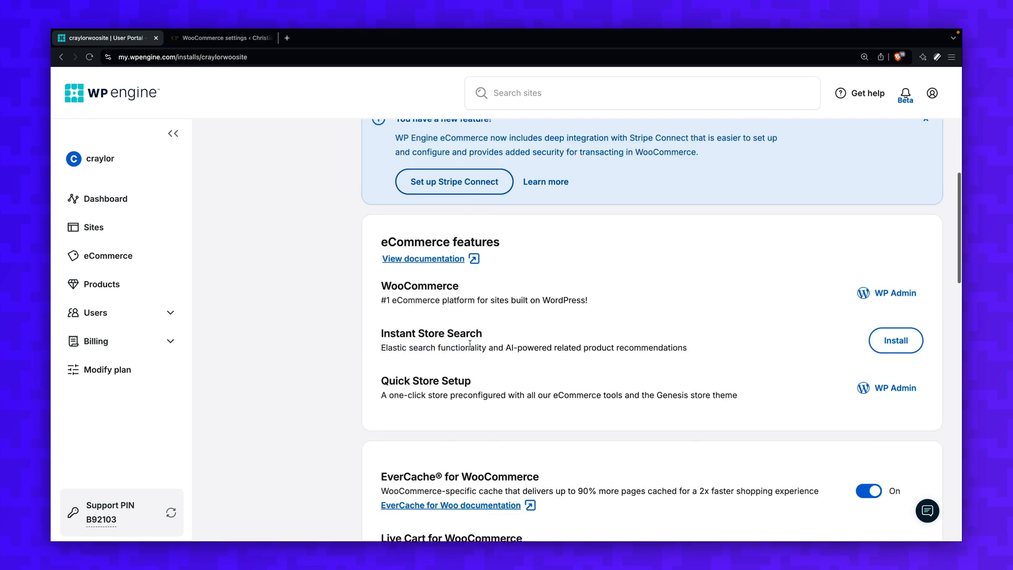
scroll(490, 334, "down", 6)
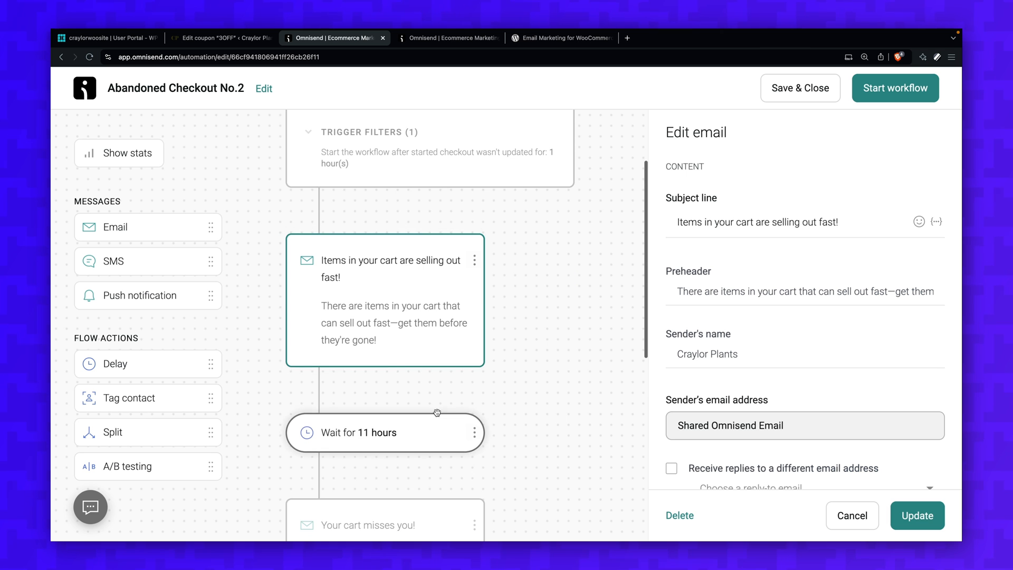
scroll(401, 343, "down", 3)
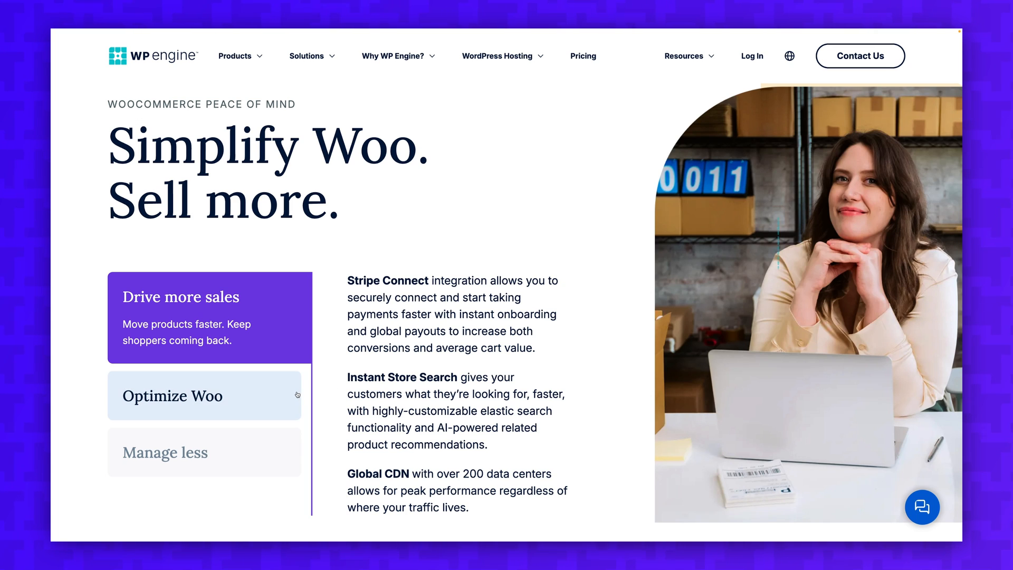
left_click(302, 393)
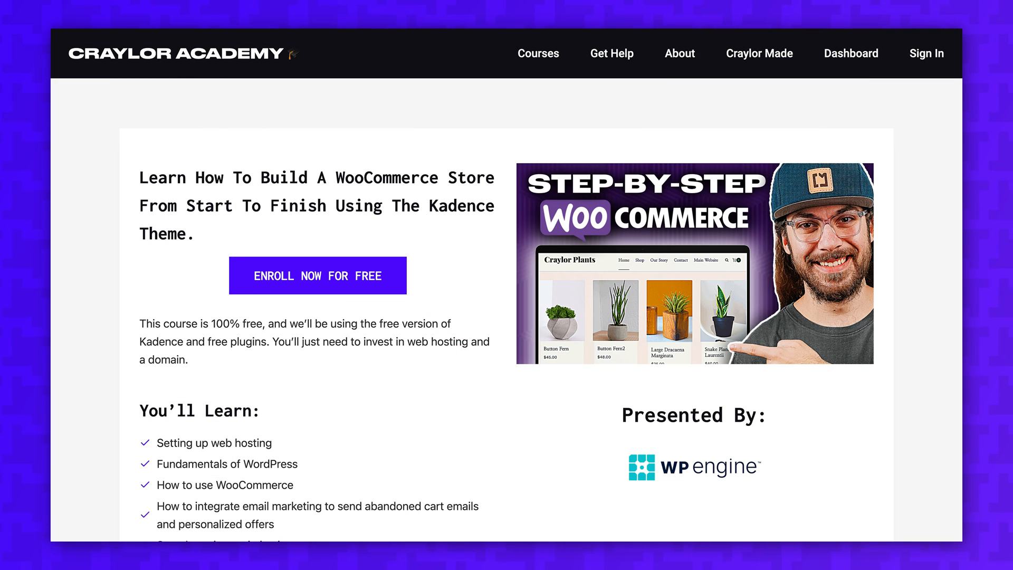